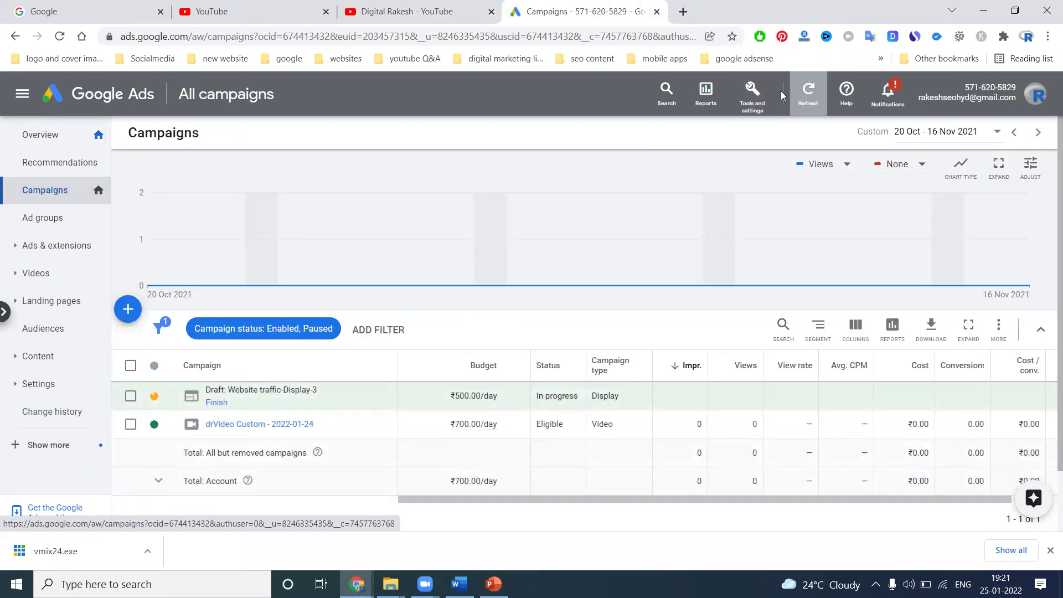
- Start a new conversion action from the Conversions page and choose Website as the kind of conversion to track
click(750, 99)
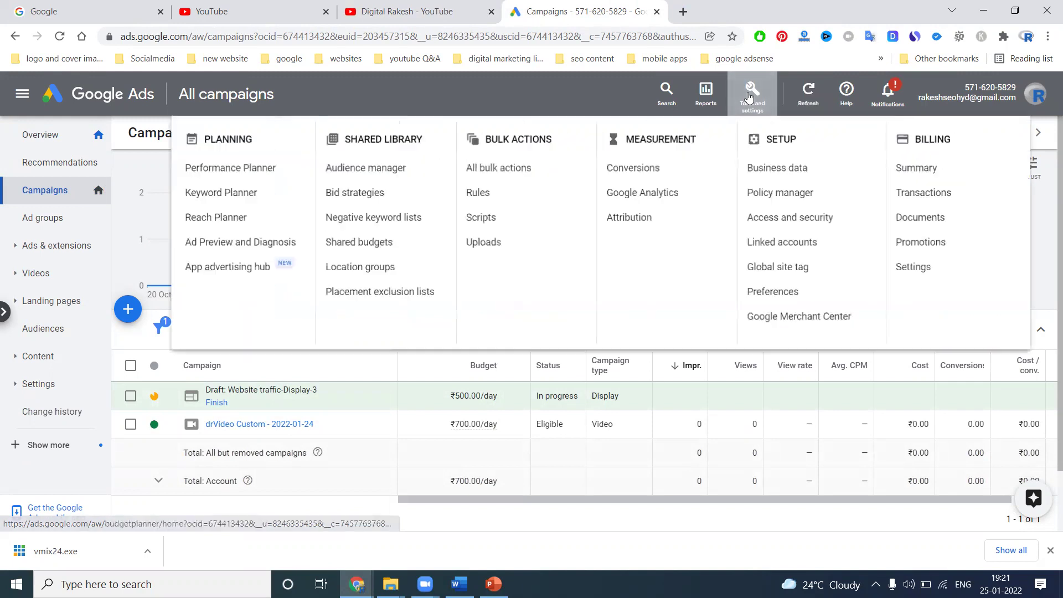
click(630, 169)
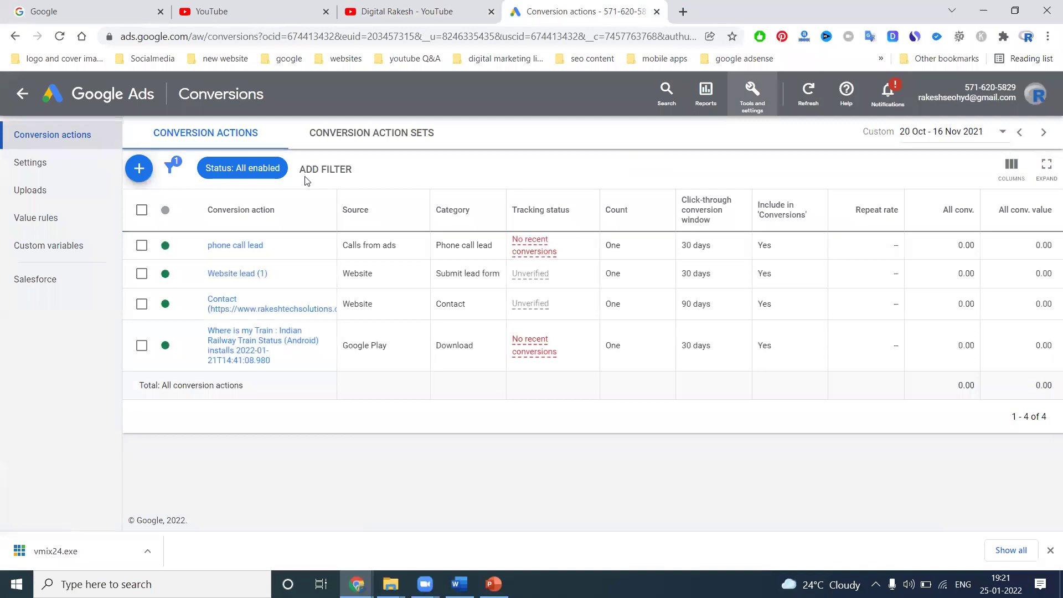
click(153, 172)
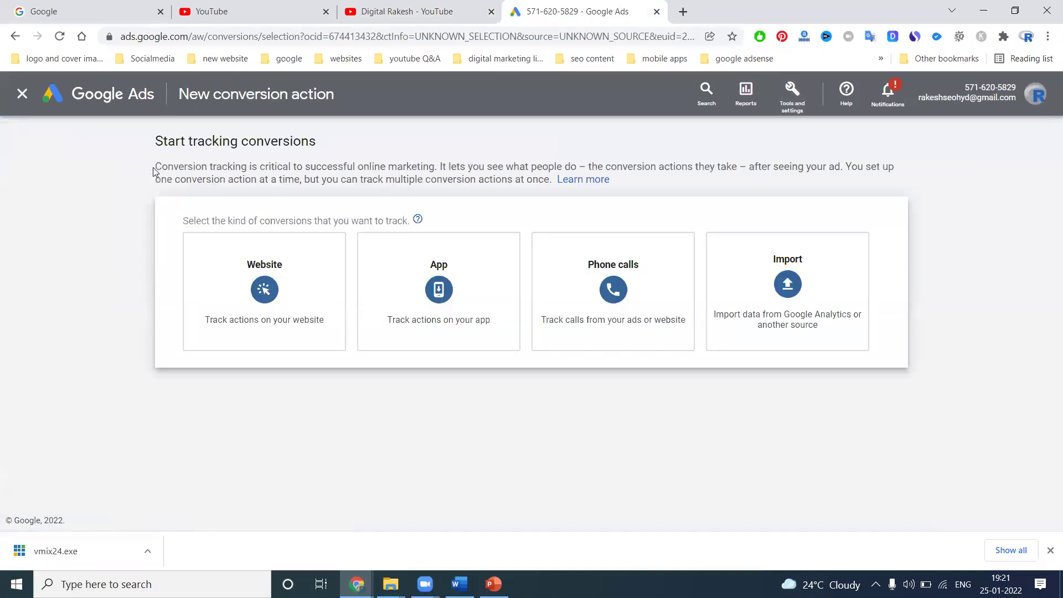
mouse_move(242, 281)
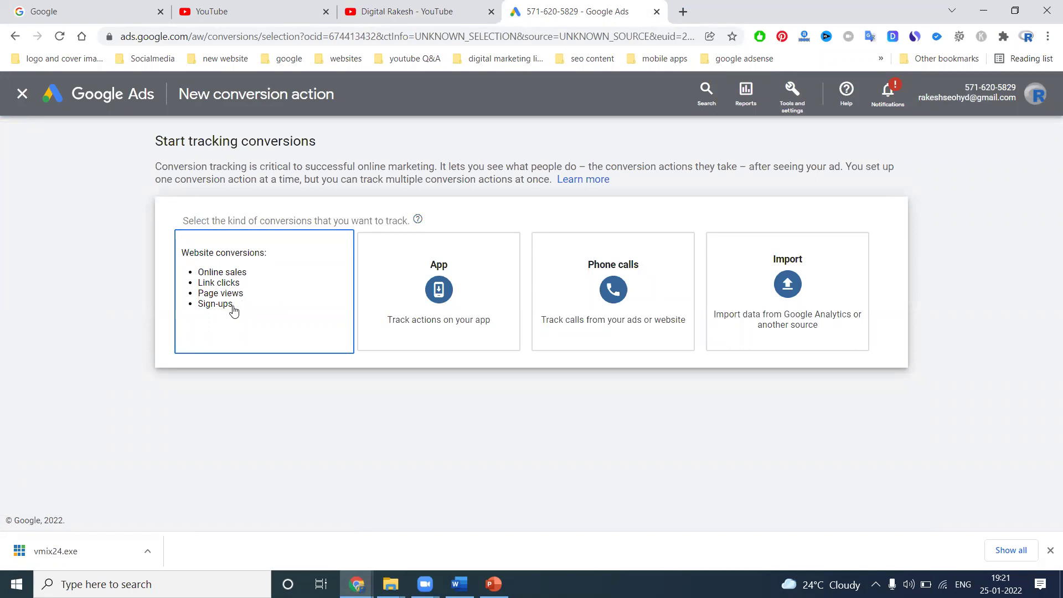
mouse_move(415, 294)
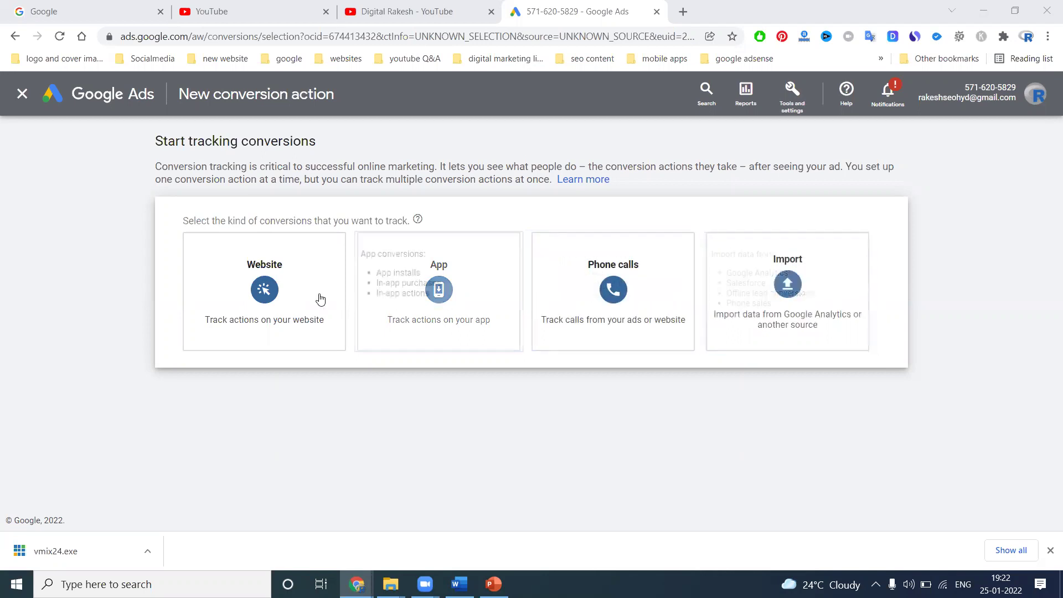
click(301, 295)
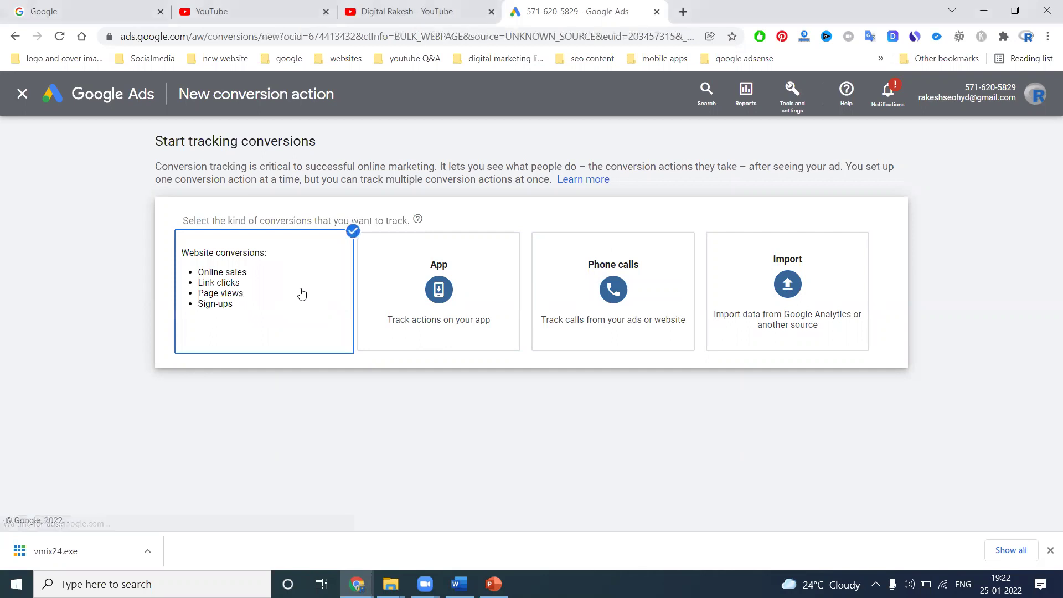
click(286, 291)
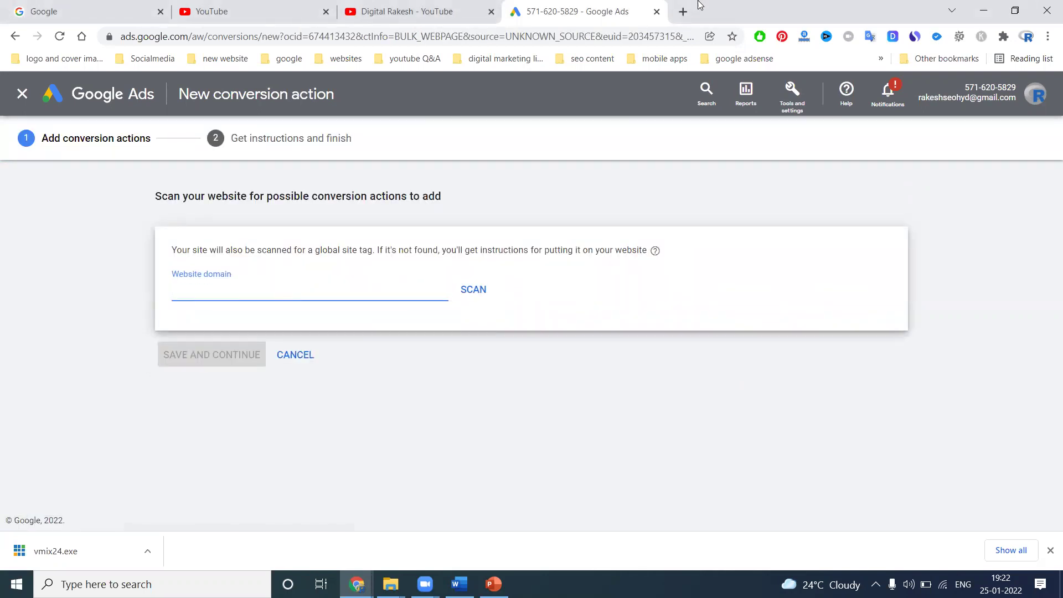
- Open rakeshtechsolutions.com in a new browser tab and copy its address
click(683, 11)
text(ra)
key(Return)
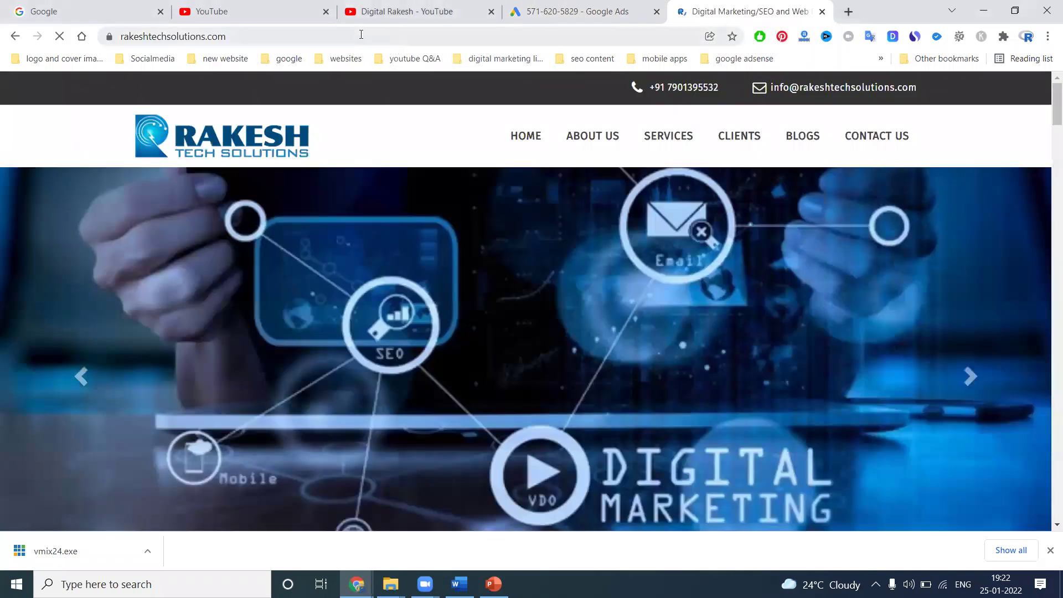
click(362, 34)
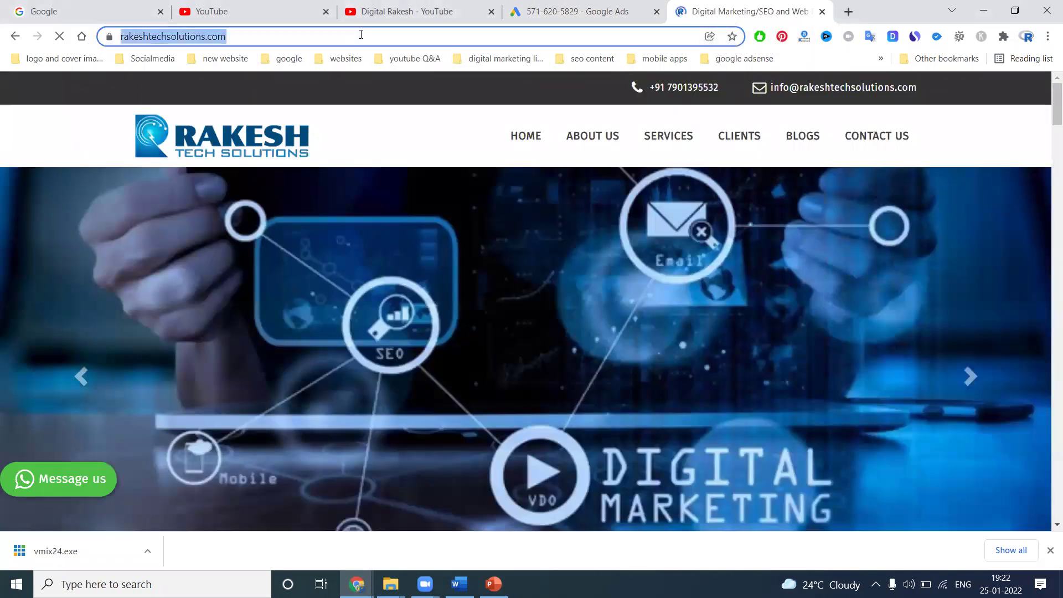
key(ctrl+c)
click(546, 12)
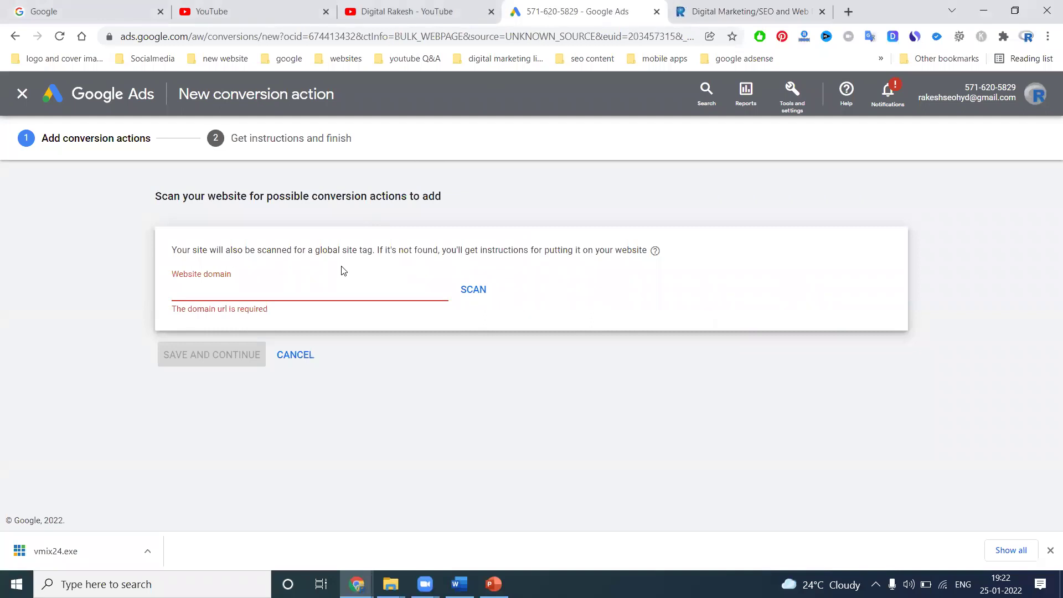
click(365, 271)
key(ctrl+v)
click(469, 288)
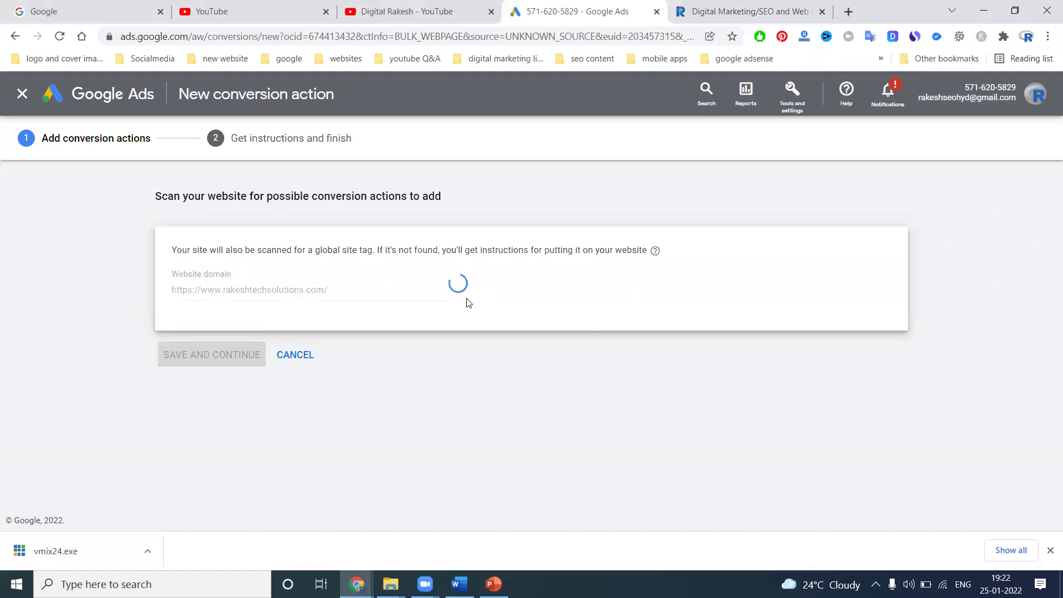
scroll(468, 302, down, 6)
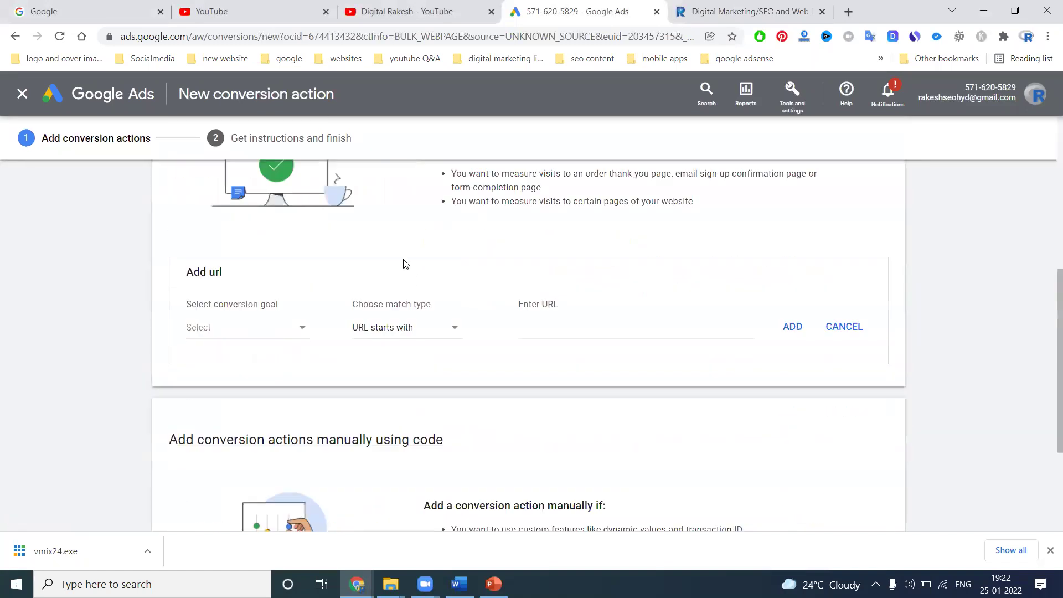
click(268, 337)
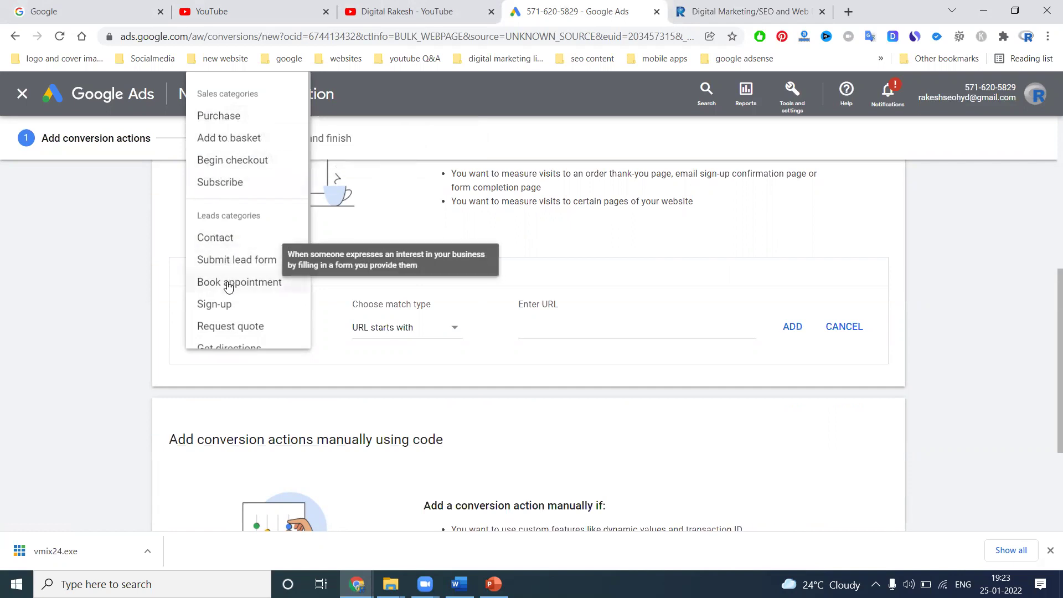
scroll(224, 331, down, 2)
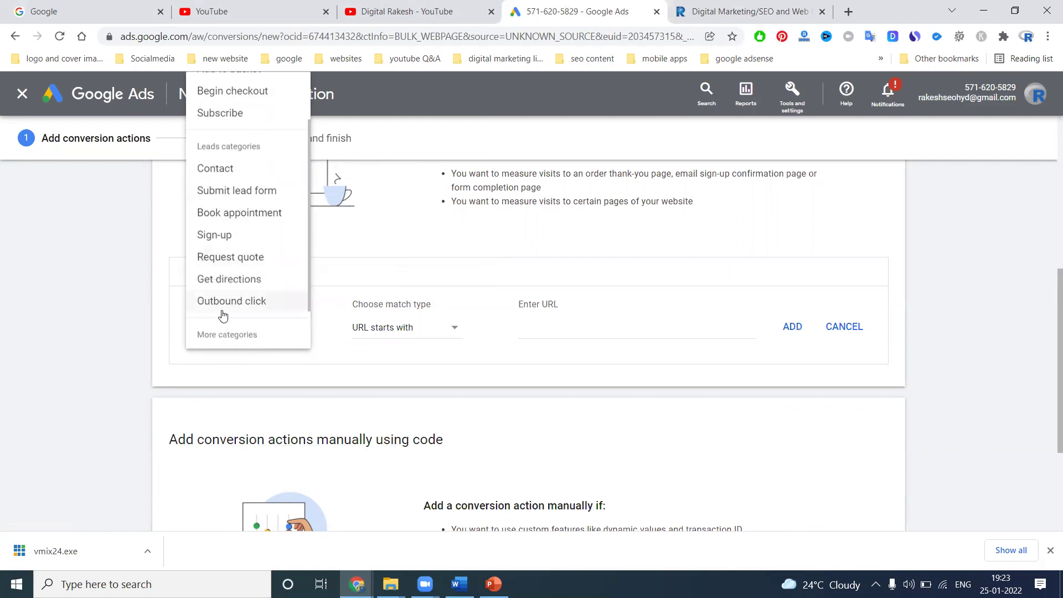
scroll(223, 316, down, 1)
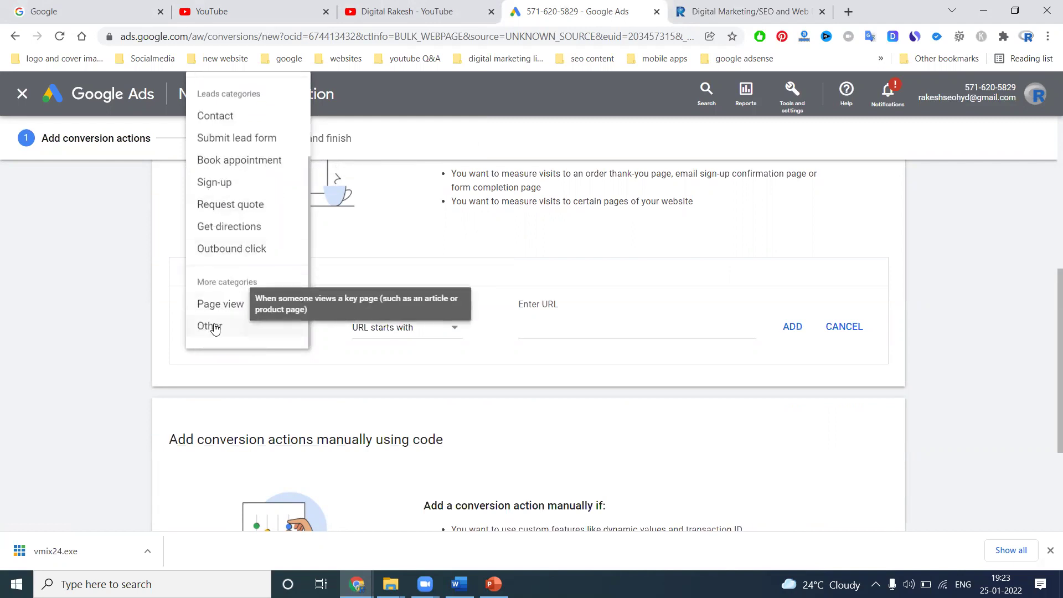
click(232, 162)
click(410, 331)
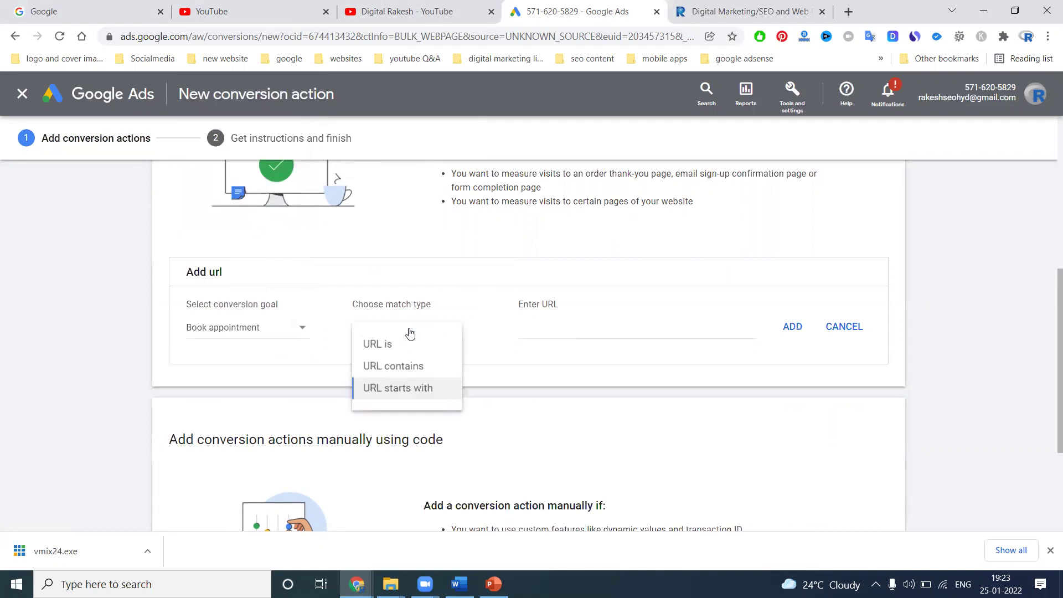
click(394, 346)
click(536, 326)
key(ctrl+v)
click(804, 331)
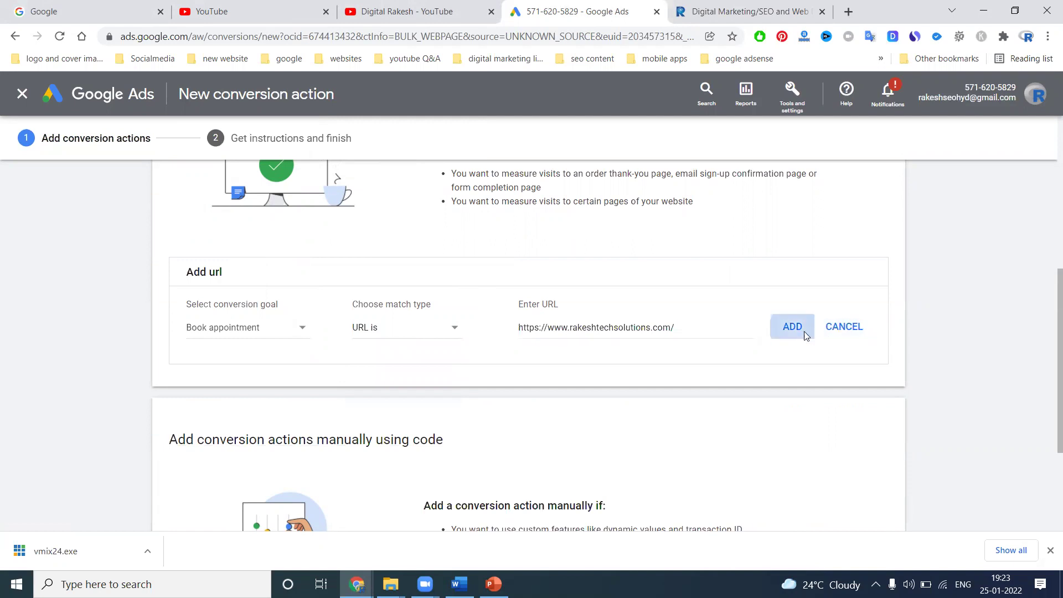
scroll(334, 336, down, 1)
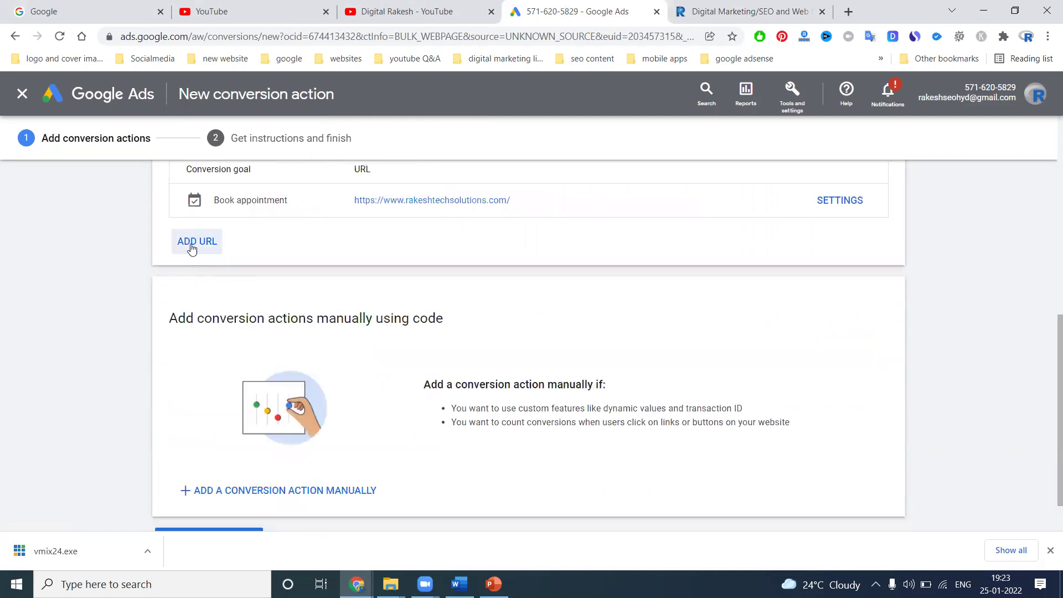
click(194, 241)
click(232, 306)
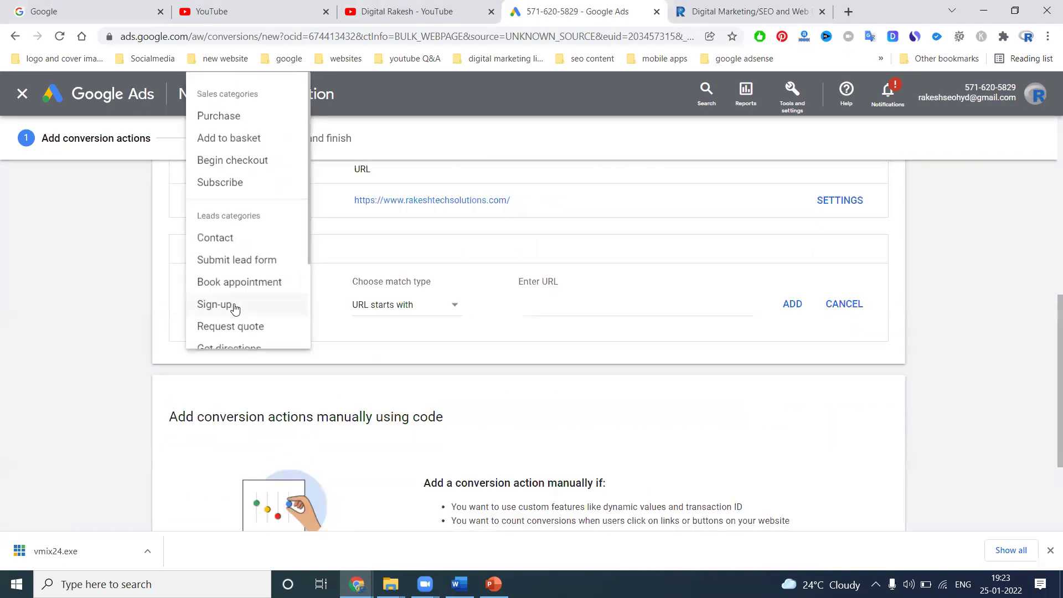
click(852, 304)
- Start a manually coded conversion action and set its category to Book appointment
scroll(468, 303, down, 1)
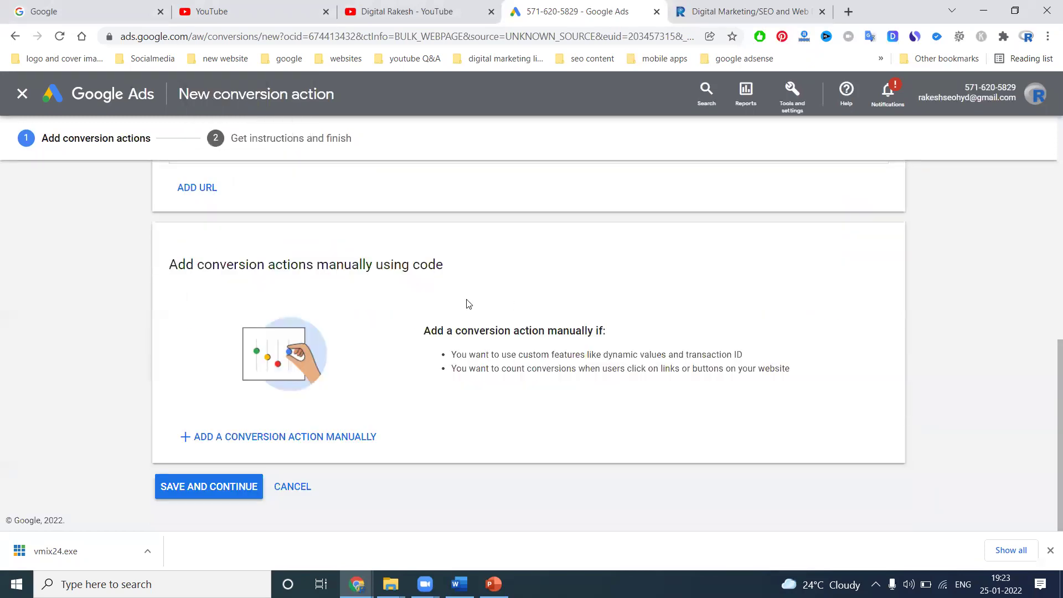
click(253, 433)
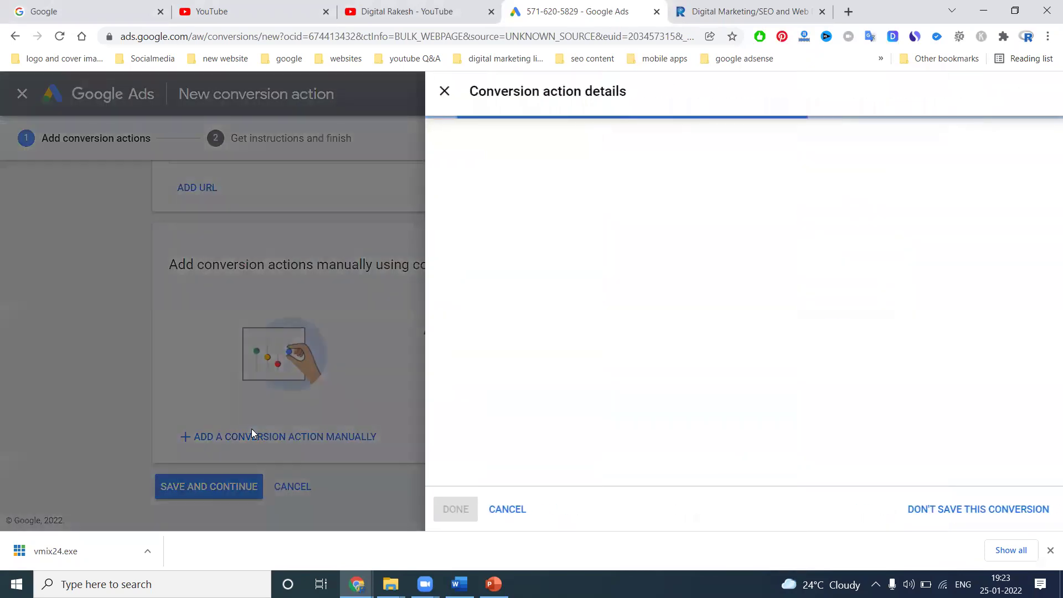
click(602, 260)
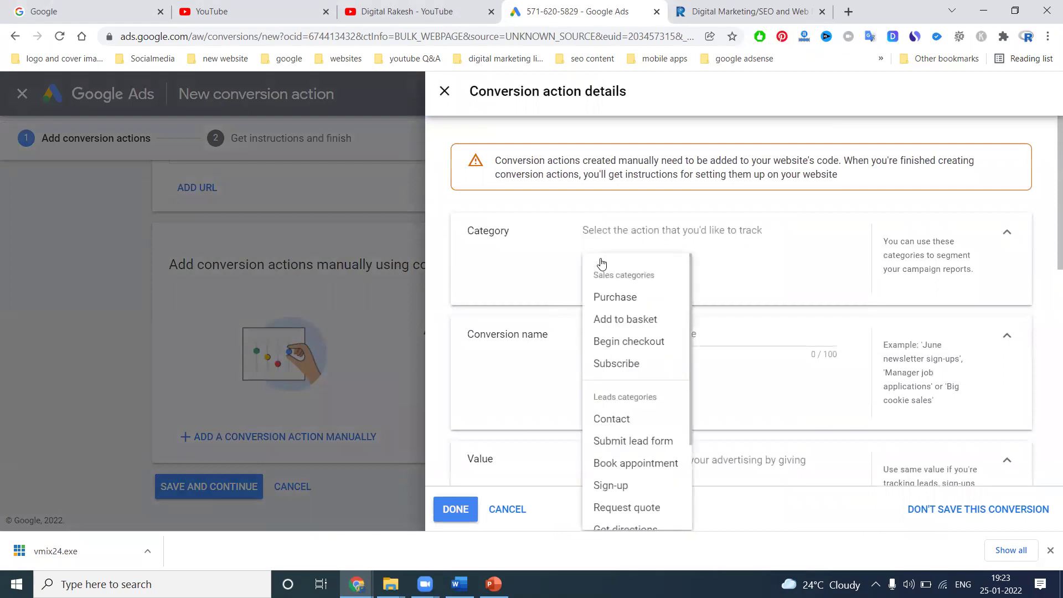
scroll(623, 365, down, 3)
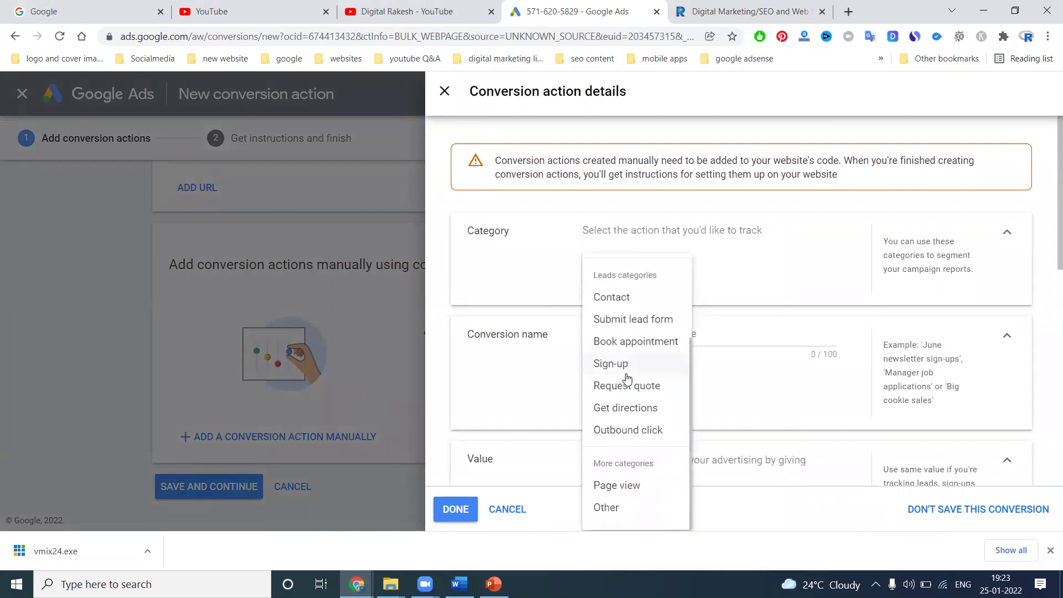
click(629, 341)
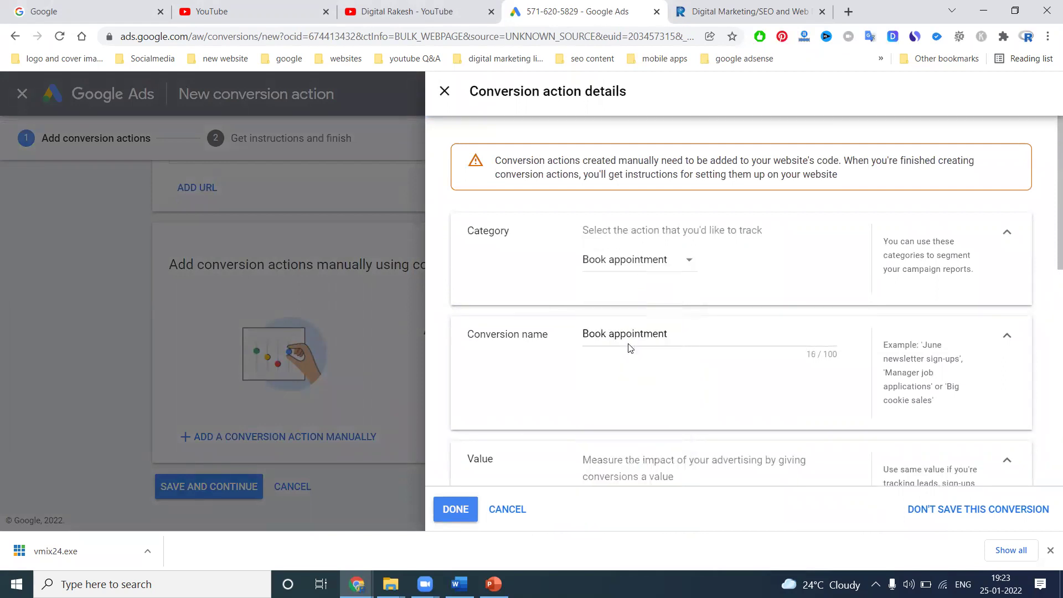
- Use the same value for each conversion and set that value to 10 Indian Rupees
scroll(669, 421, down, 3)
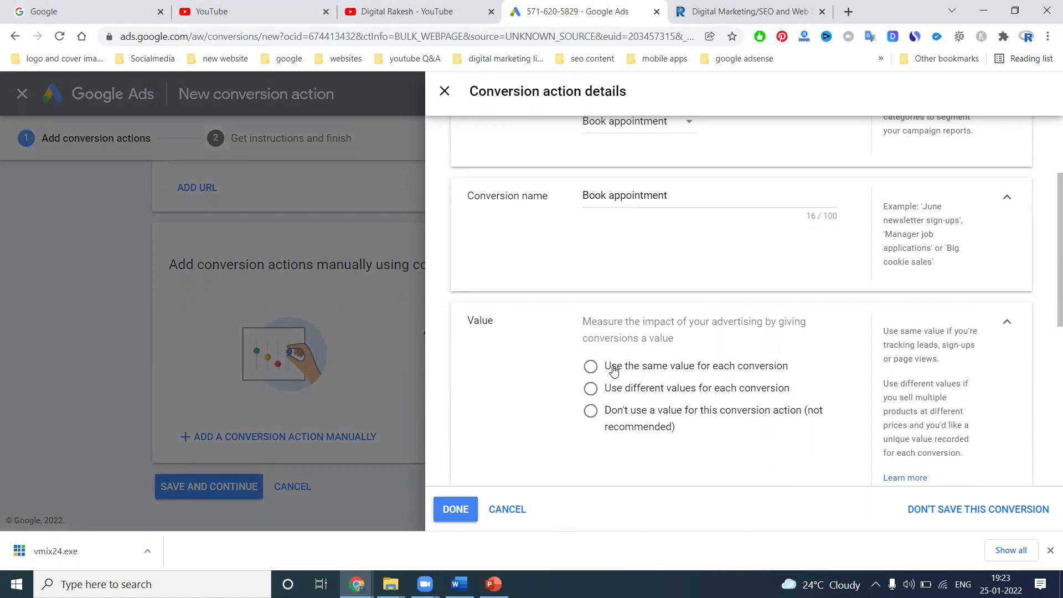
click(701, 392)
scroll(701, 392, down, 2)
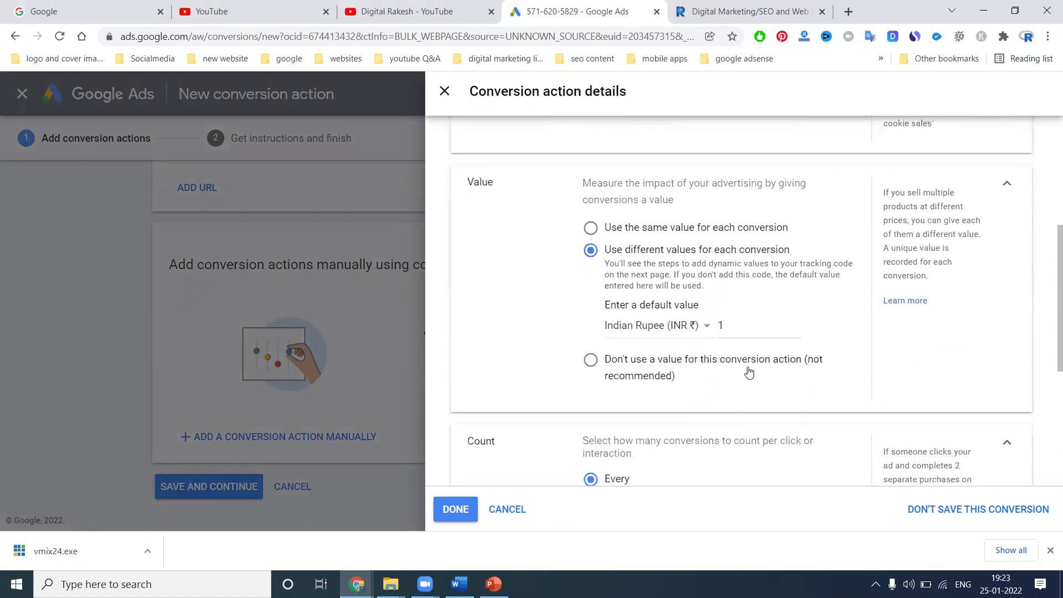
click(617, 228)
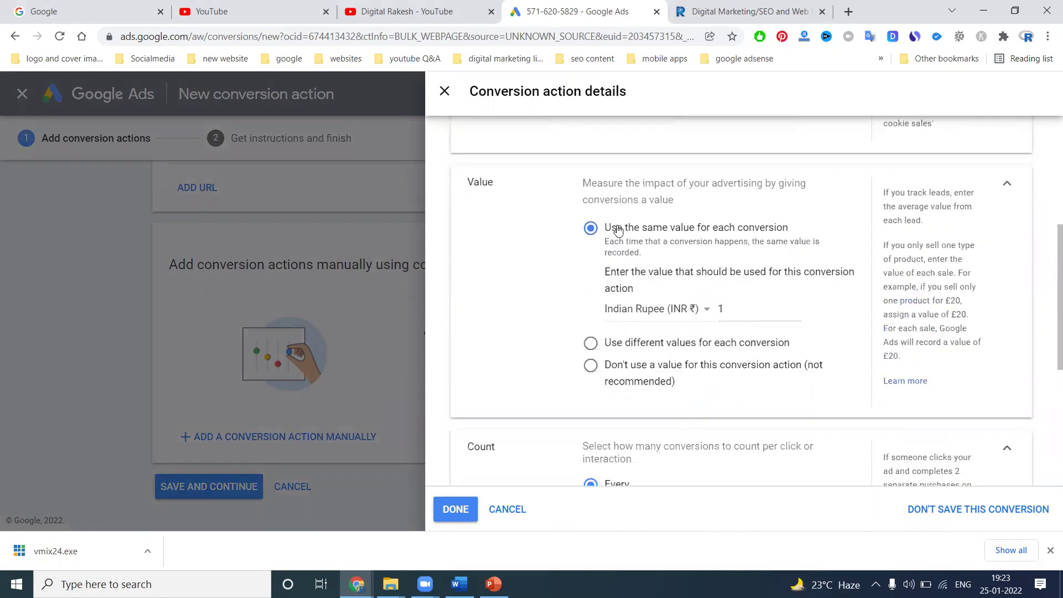
click(731, 307)
- Set the click-through conversion window to 1 week
scroll(596, 305, down, 2)
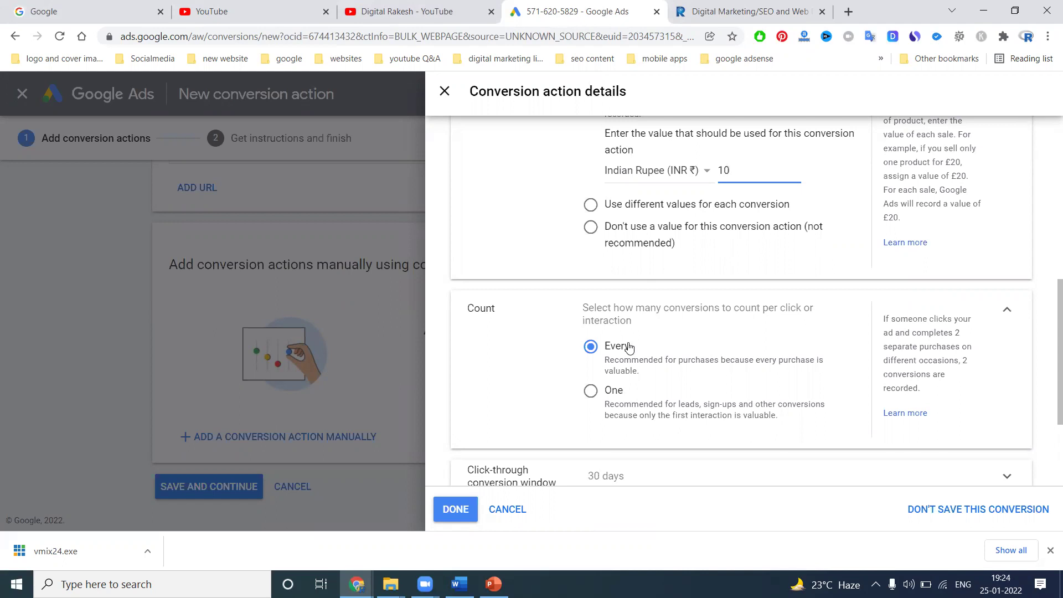
scroll(630, 347, down, 3)
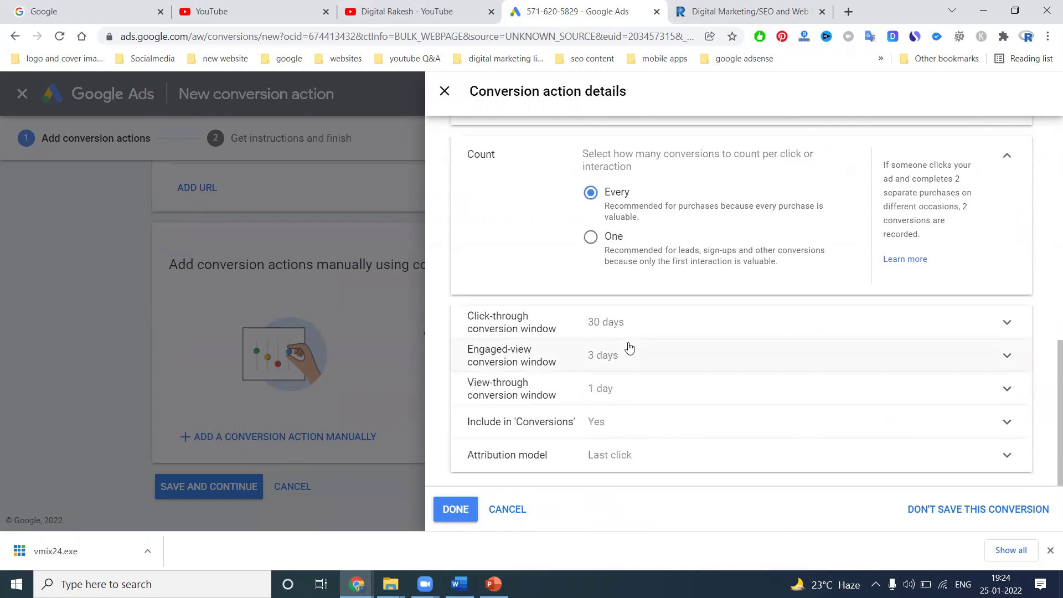
click(622, 314)
click(617, 374)
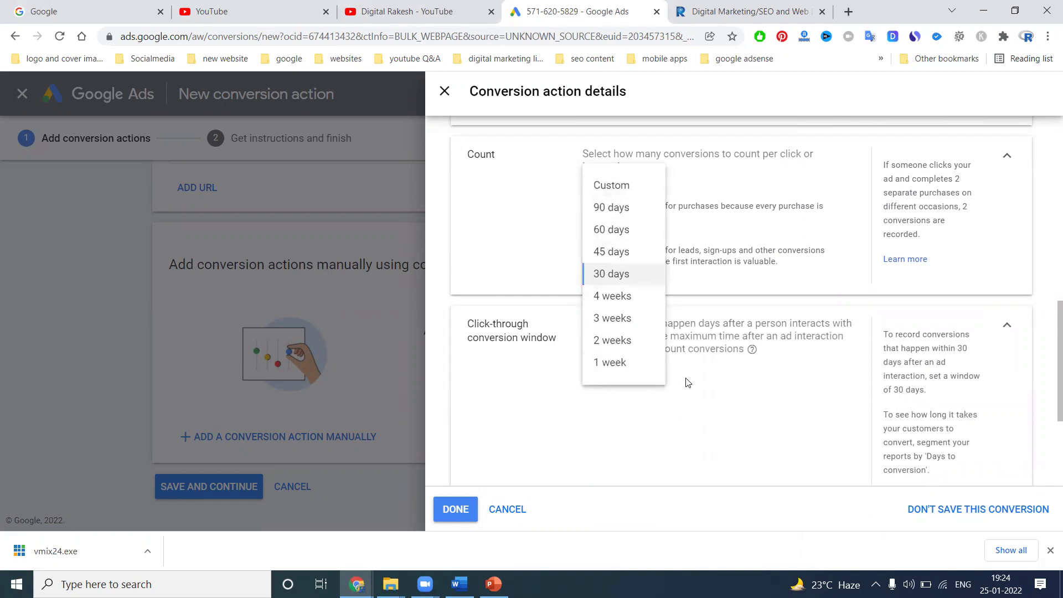
click(630, 369)
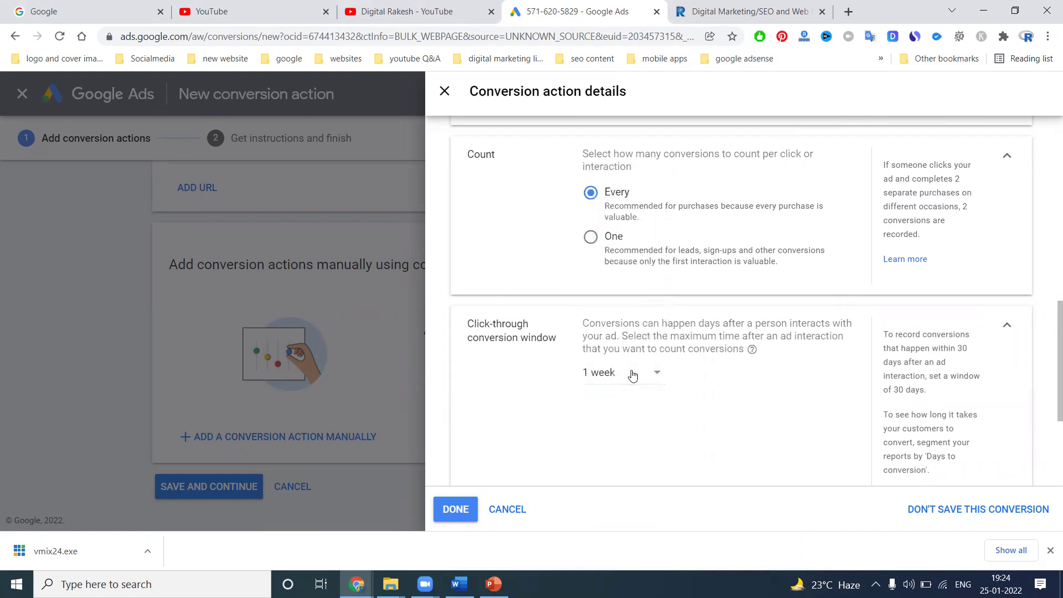
- Finish the manual conversion action's details, then save the conversion actions and continue to the setup instructions
scroll(711, 399, down, 3)
scroll(715, 390, down, 2)
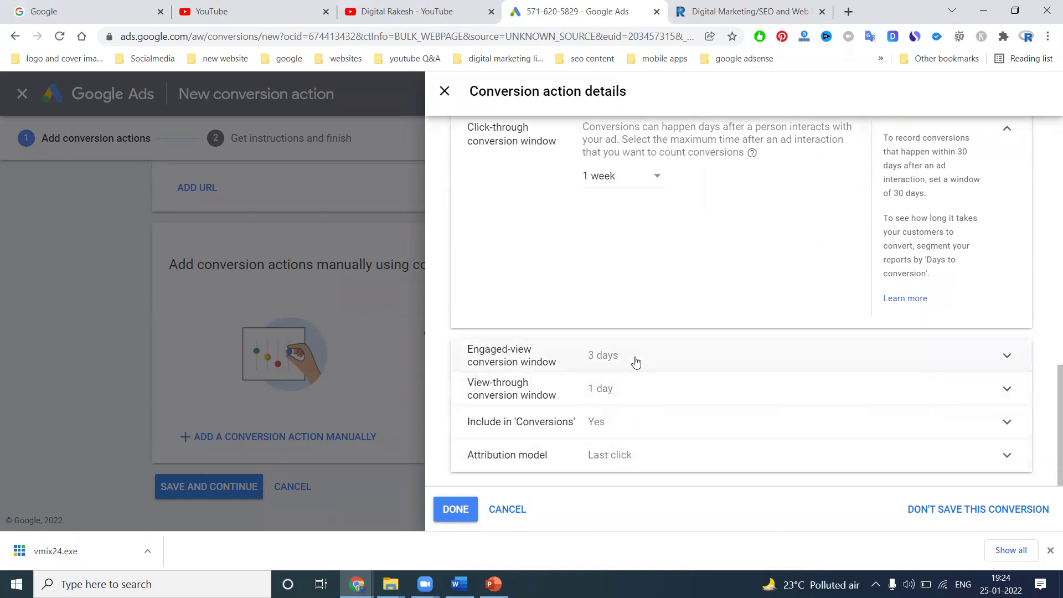
click(453, 512)
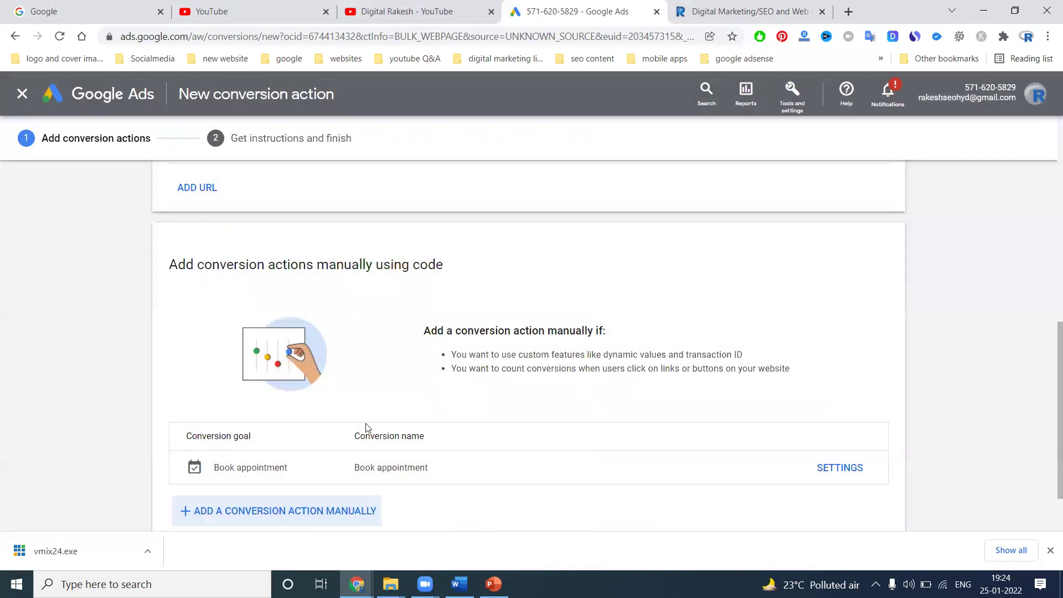
scroll(367, 429, down, 1)
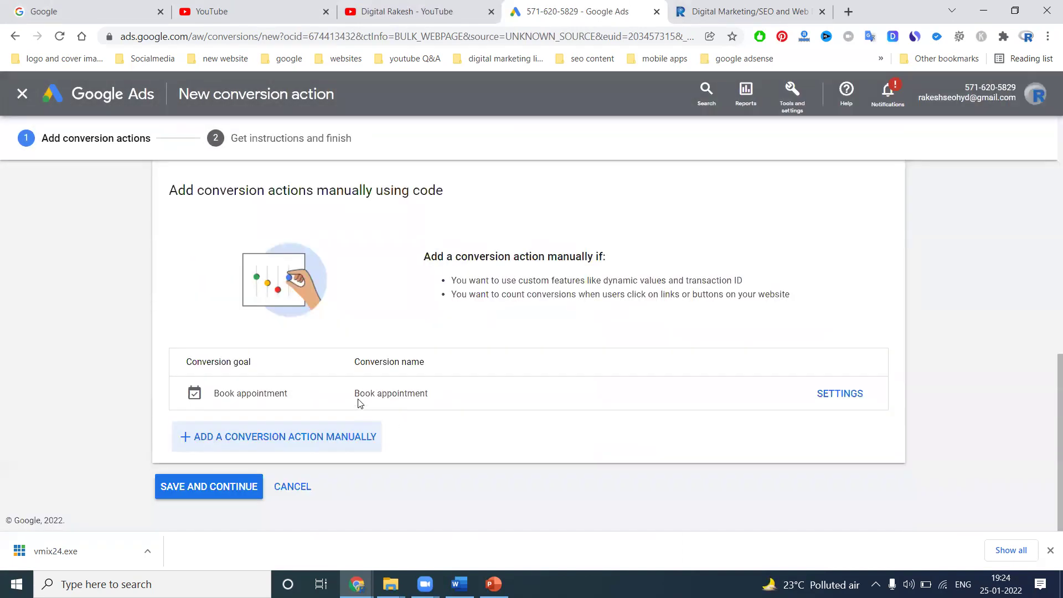
click(188, 490)
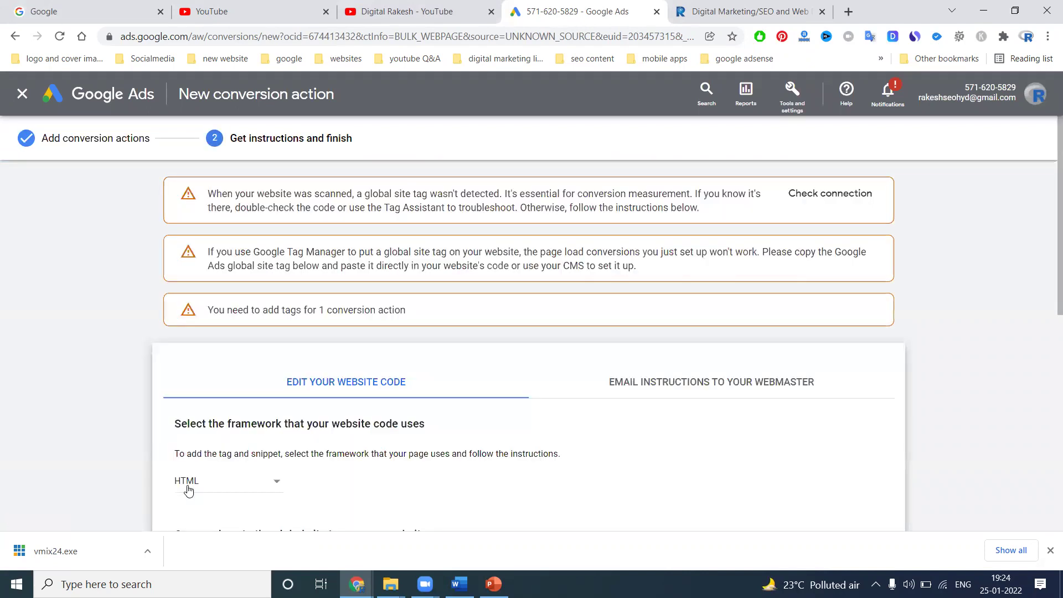
- Review the tag warnings, the global site tag code and the event tag section of the setup instructions
click(830, 195)
scroll(757, 263, down, 5)
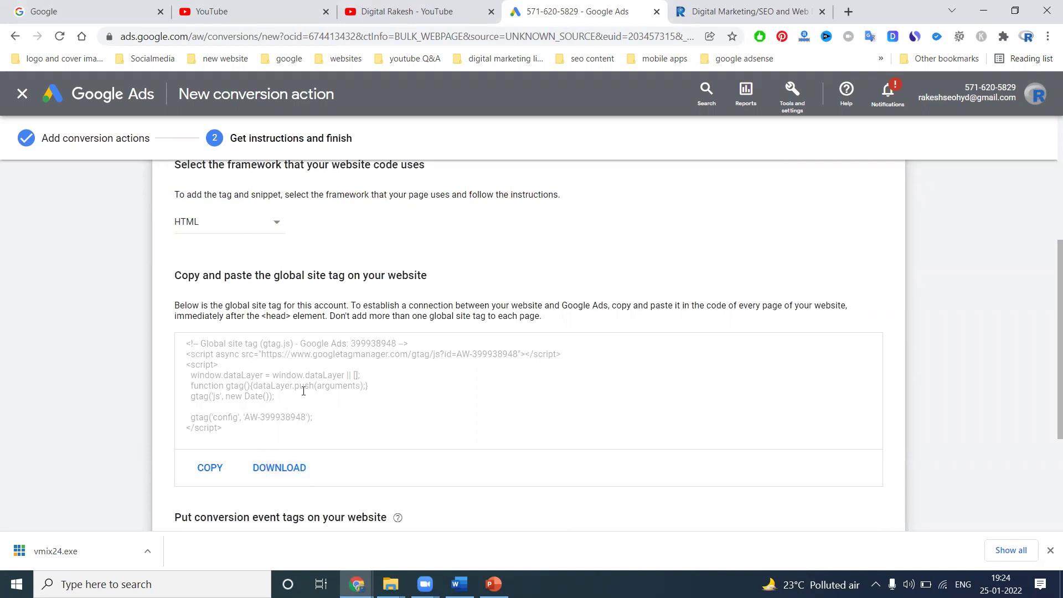
scroll(304, 395, down, 3)
scroll(304, 396, up, 8)
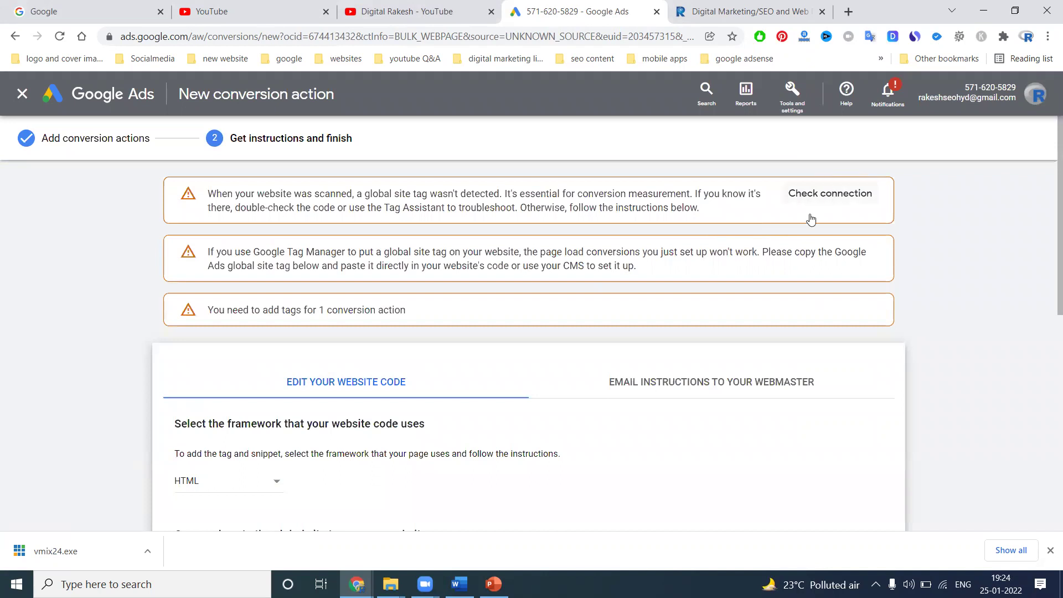
scroll(291, 335, down, 5)
scroll(292, 335, down, 2)
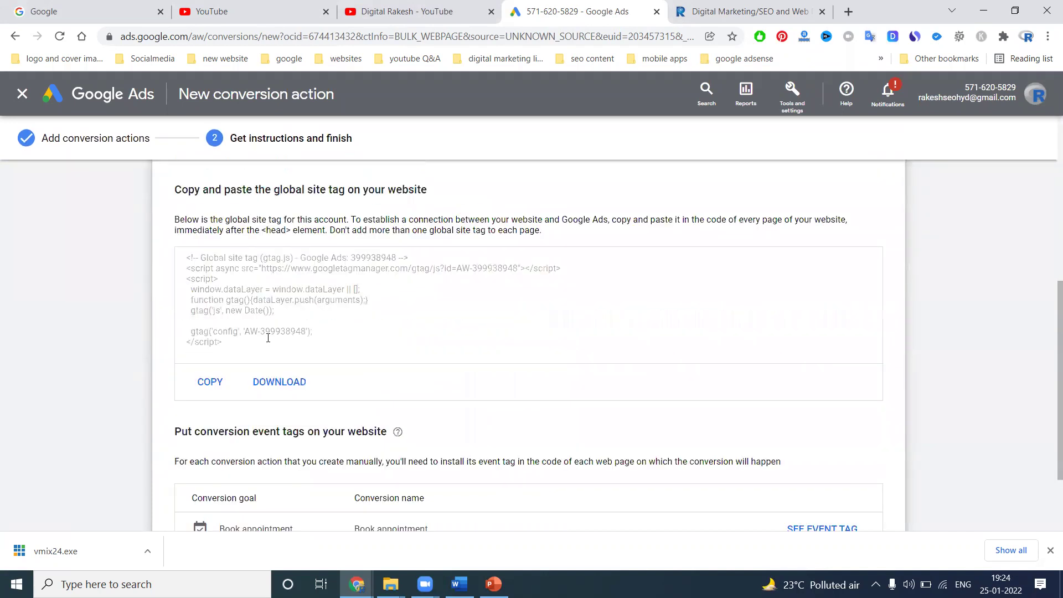
scroll(268, 338, down, 2)
click(177, 479)
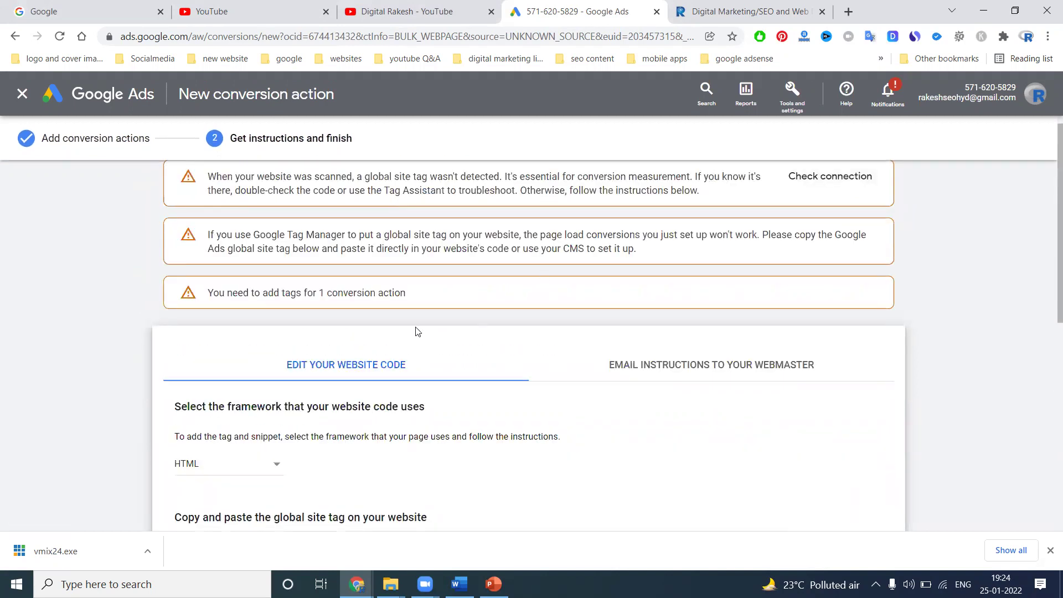
- Download the global site tag snippet for the HTML framework
scroll(418, 331, down, 3)
scroll(222, 411, down, 3)
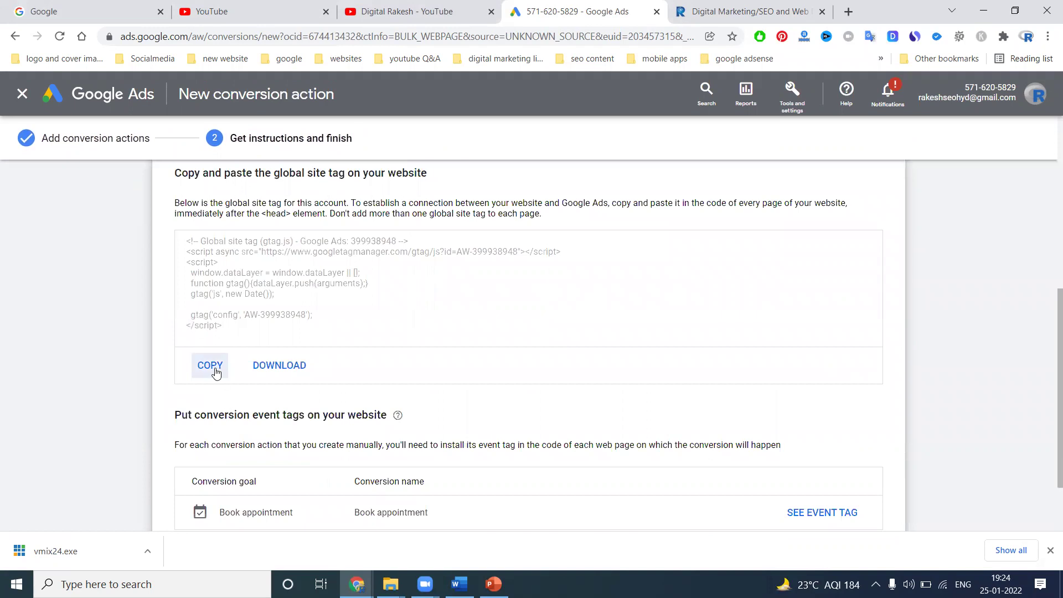
click(261, 368)
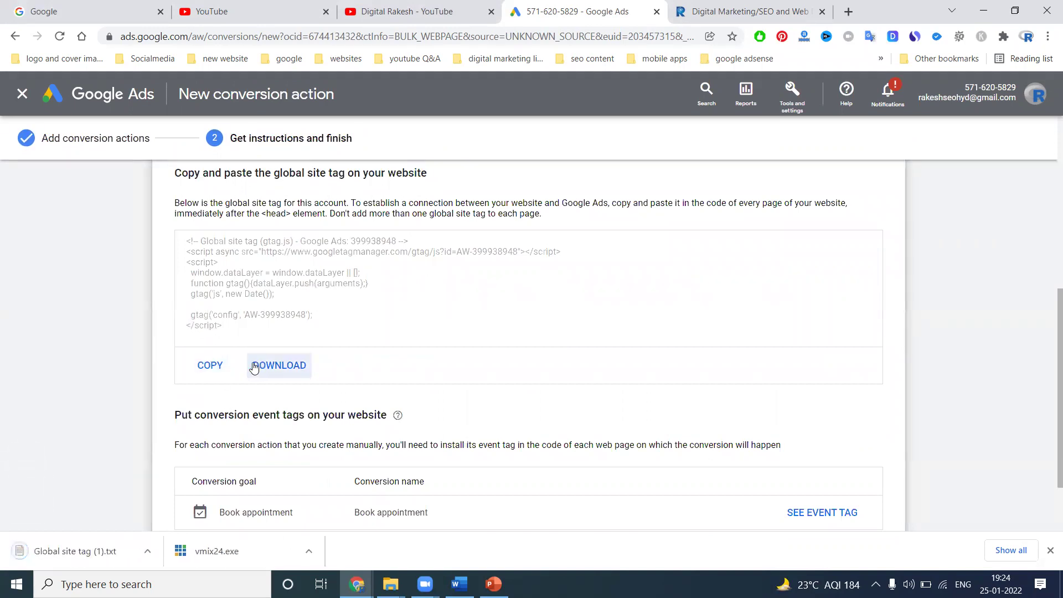
- Leave the conversion setup, return to all campaigns and start a new campaign
click(21, 95)
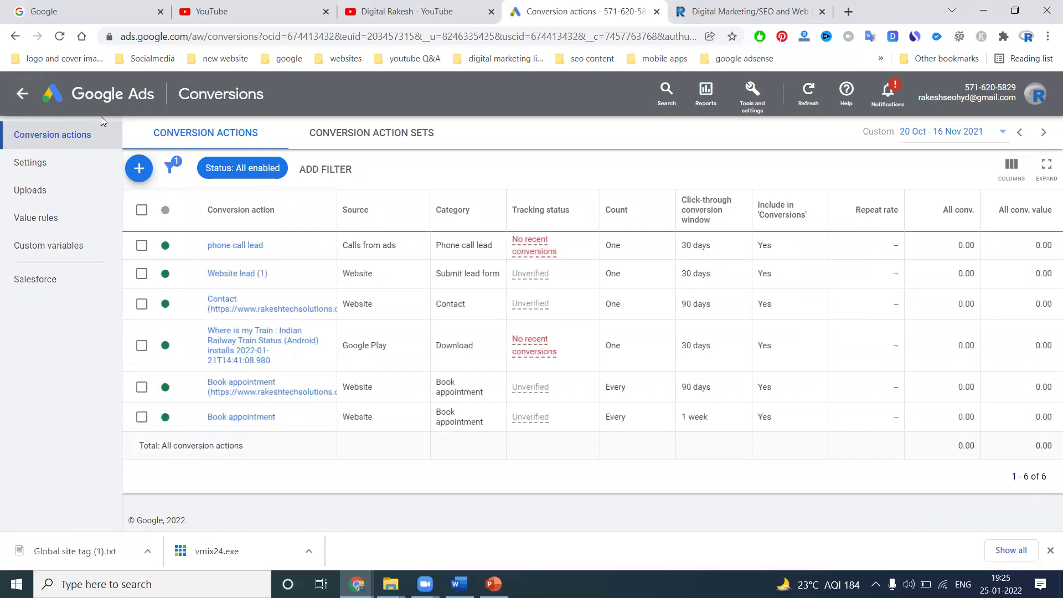
click(22, 94)
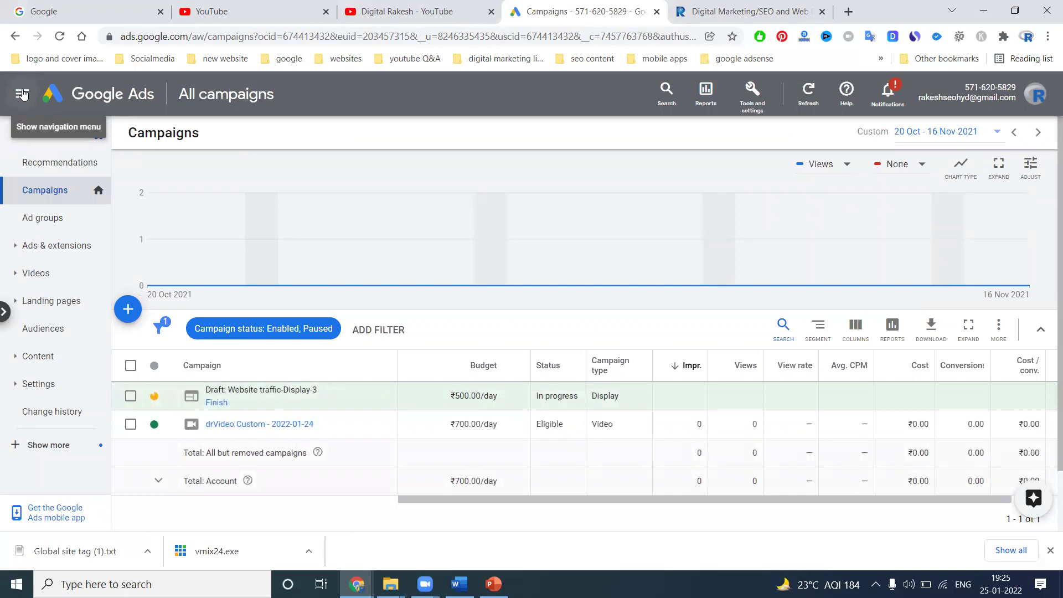
click(128, 309)
click(168, 319)
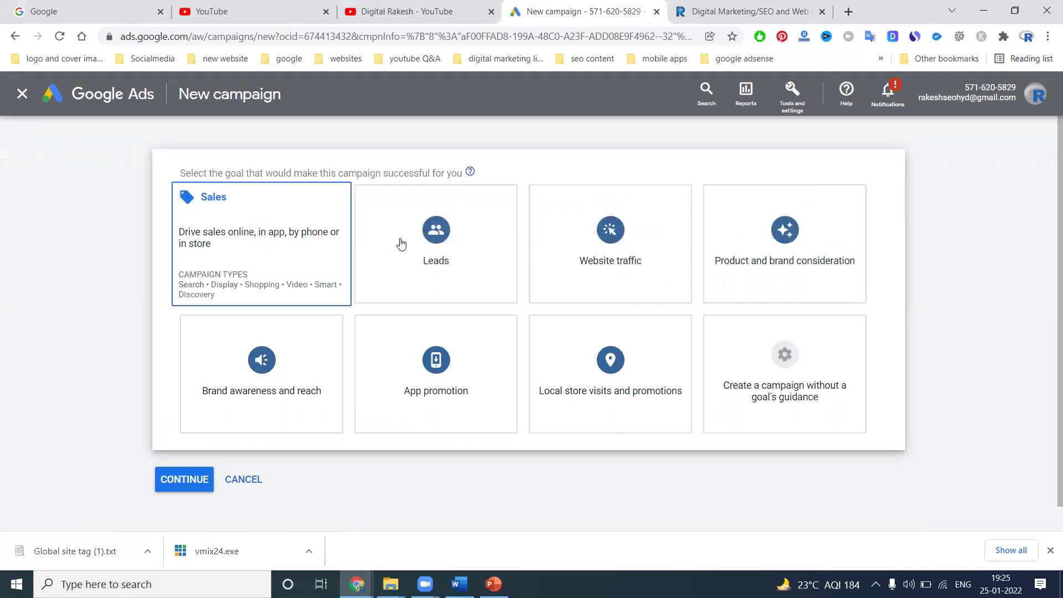
- Compare the campaign types offered for the Sales, Website traffic and Leads goals
mouse_move(604, 225)
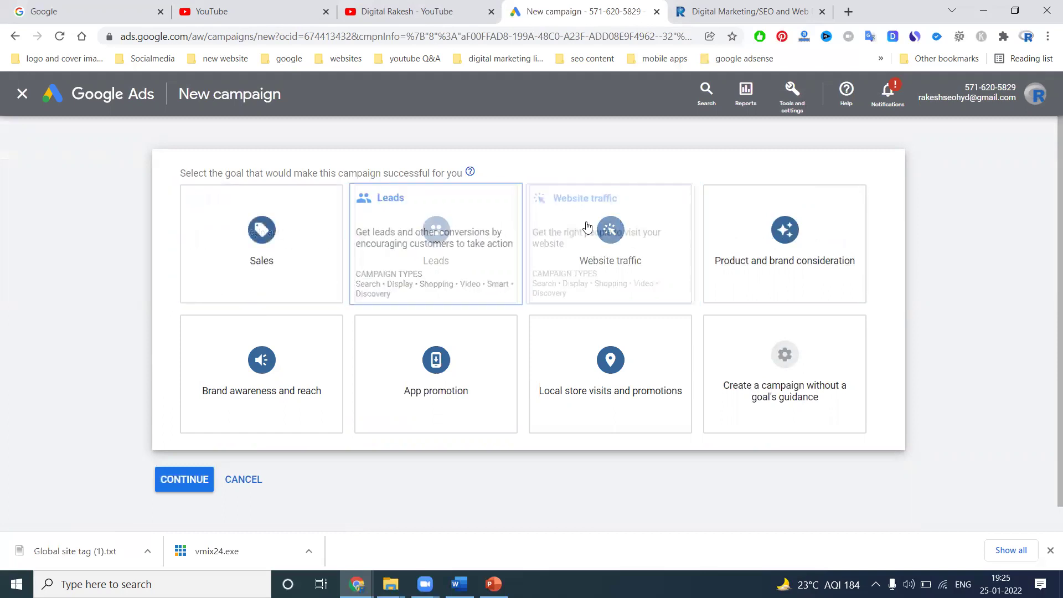
click(285, 230)
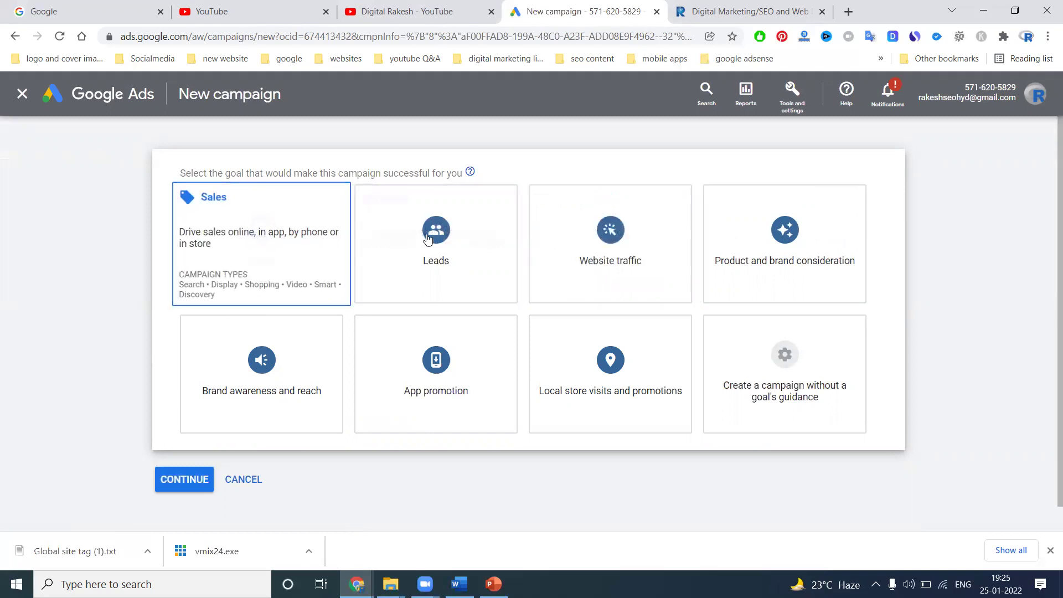
click(573, 232)
scroll(573, 232, down, 6)
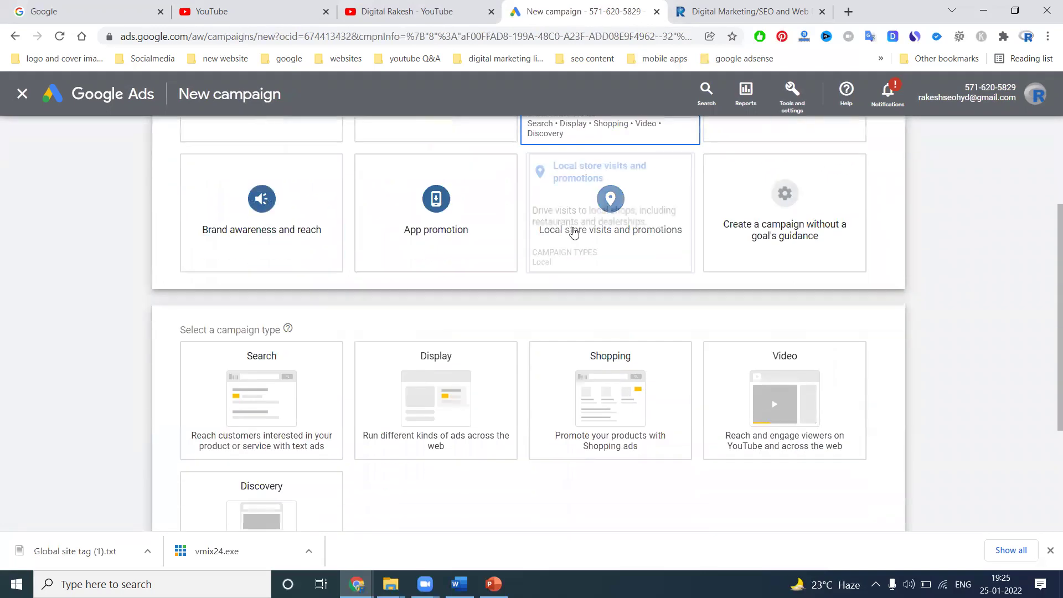
scroll(417, 237, up, 5)
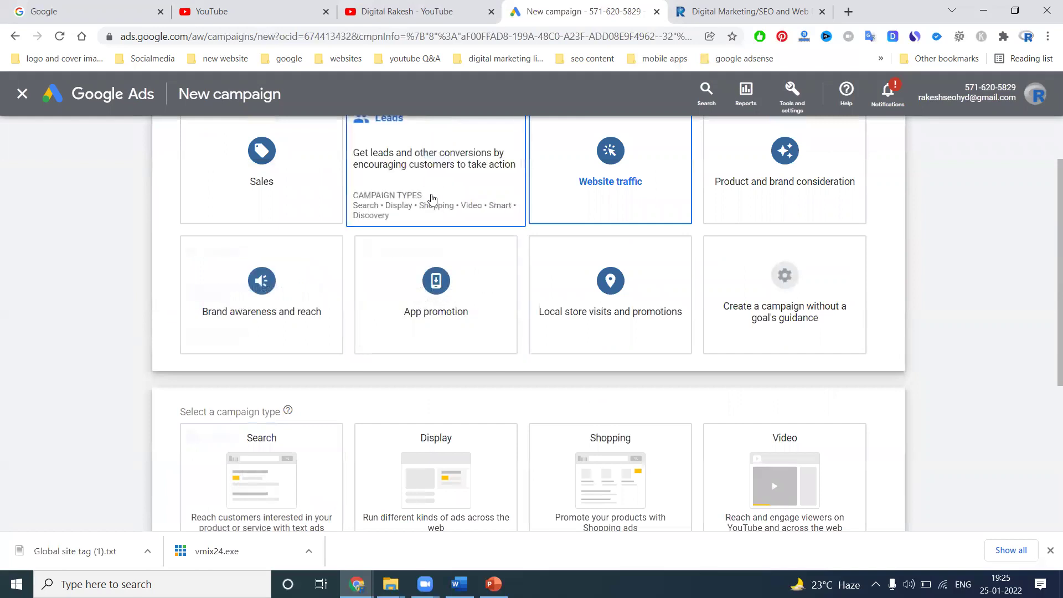
click(367, 200)
scroll(297, 297, down, 4)
click(290, 277)
scroll(305, 266, up, 3)
scroll(305, 265, up, 2)
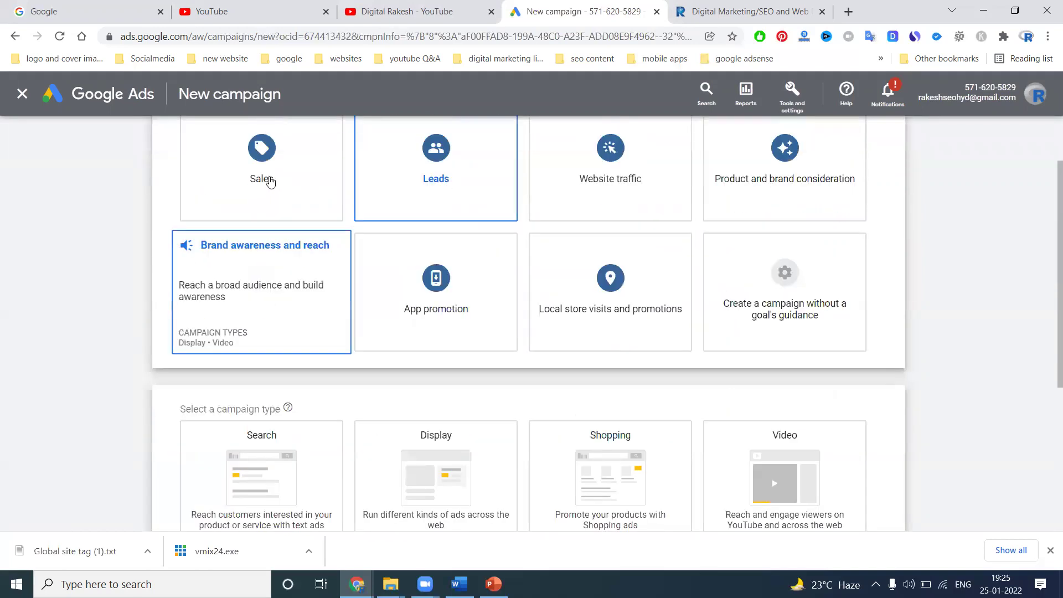
- Compare the ways to reach the goal in a Search campaign under the Website traffic and Leads goals
scroll(576, 167, down, 5)
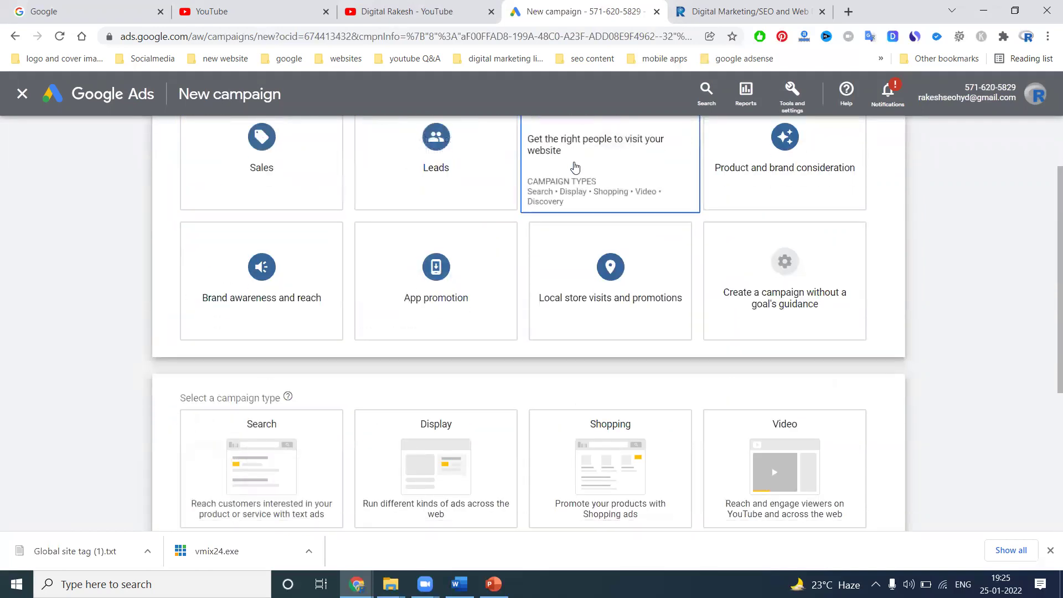
click(288, 249)
scroll(276, 373, down, 3)
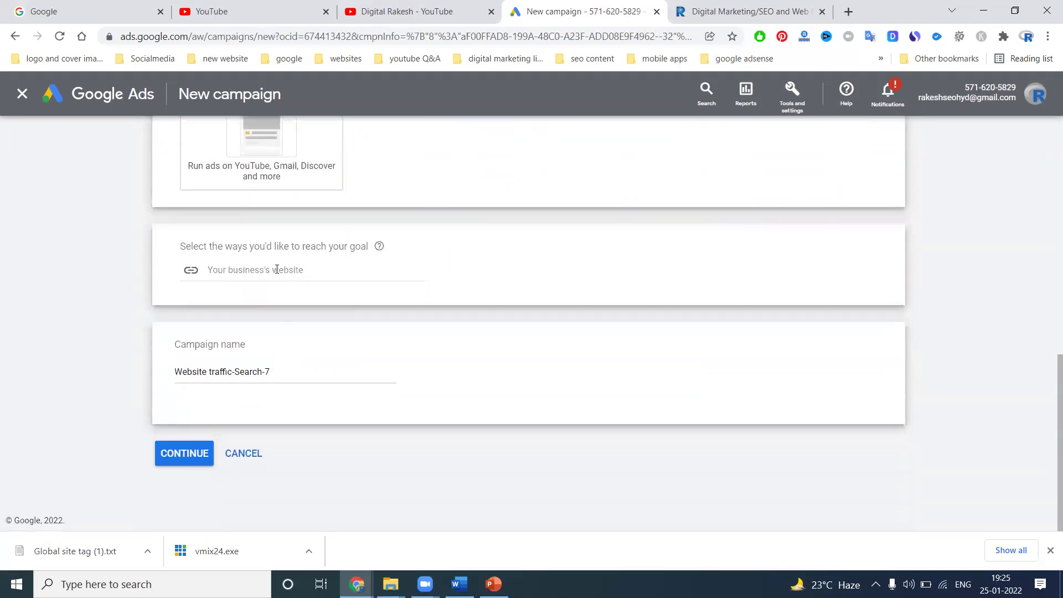
scroll(277, 271, up, 6)
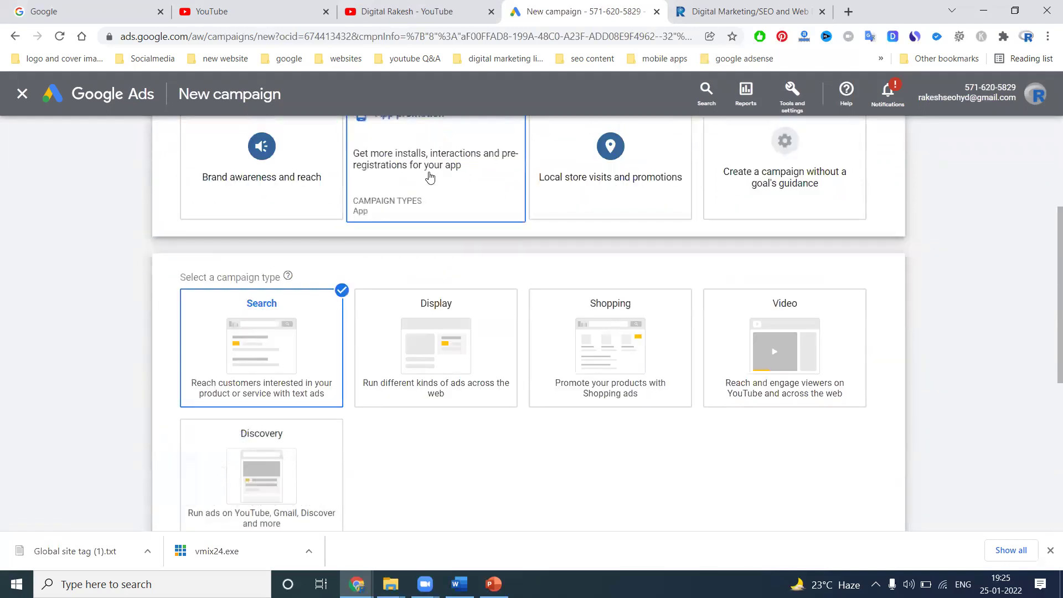
scroll(431, 176, up, 4)
click(430, 176)
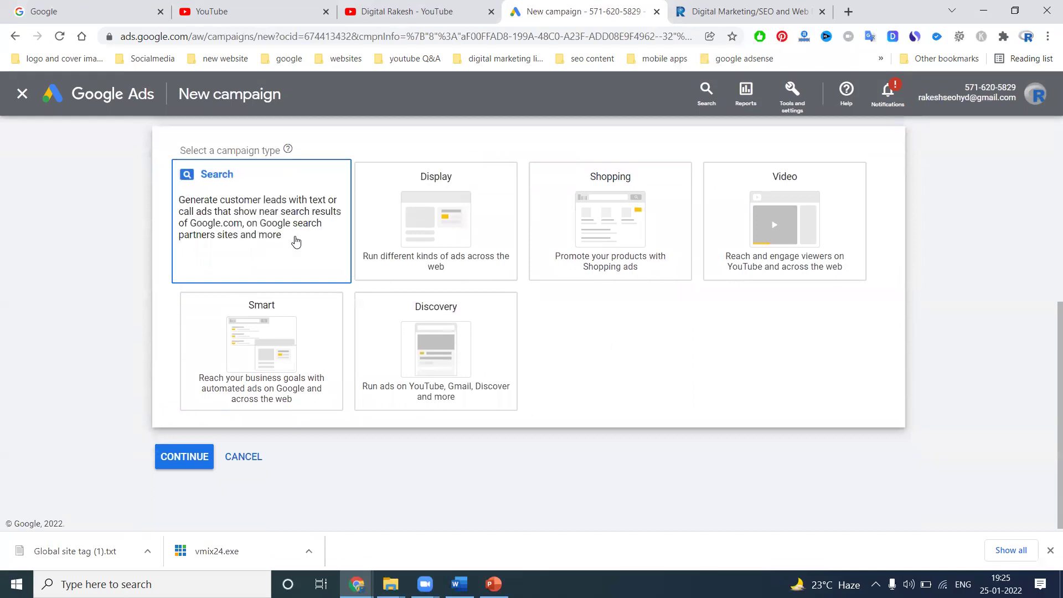
click(294, 238)
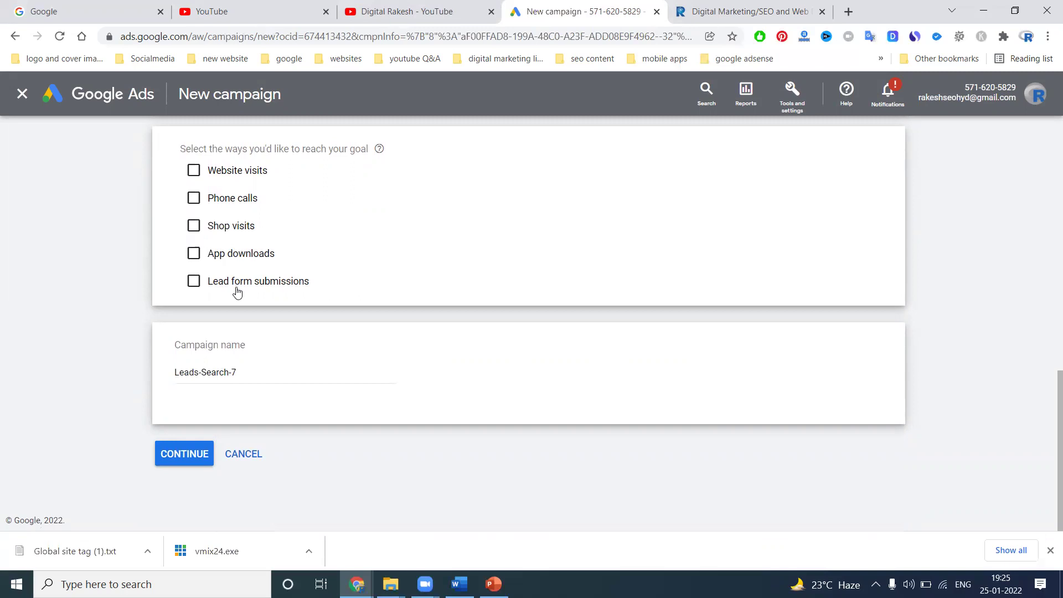
scroll(387, 285, up, 10)
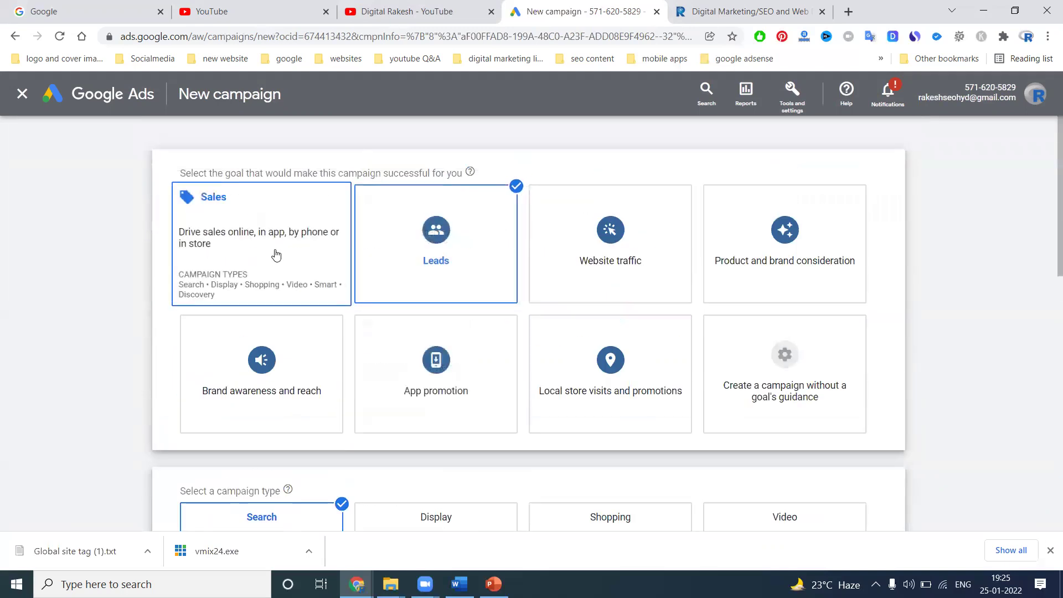
click(276, 255)
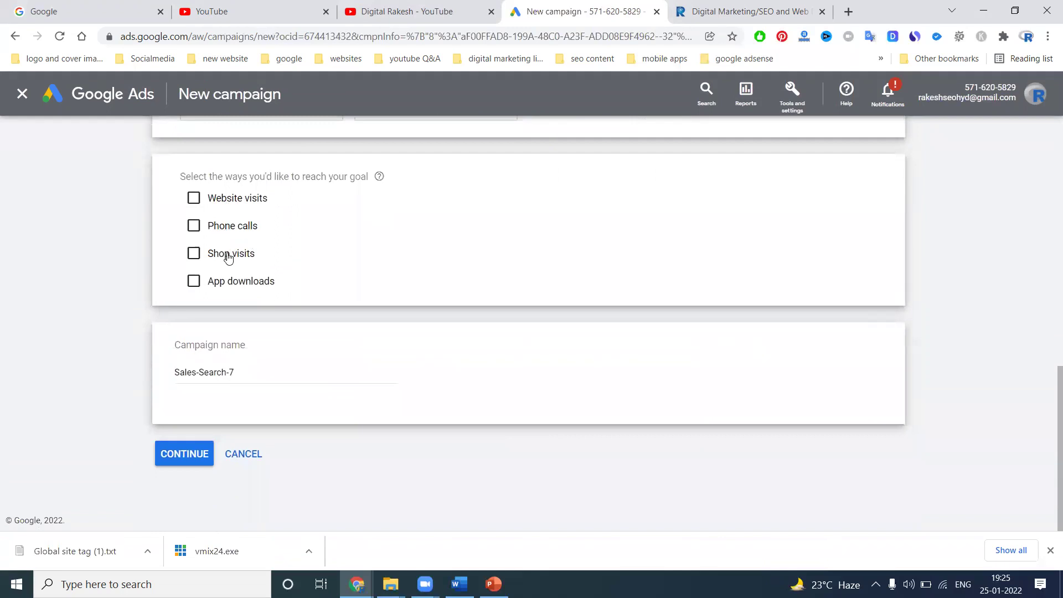
scroll(239, 288, up, 2)
click(238, 284)
click(247, 315)
text(https://www.rakeshtechsolutions.com/)
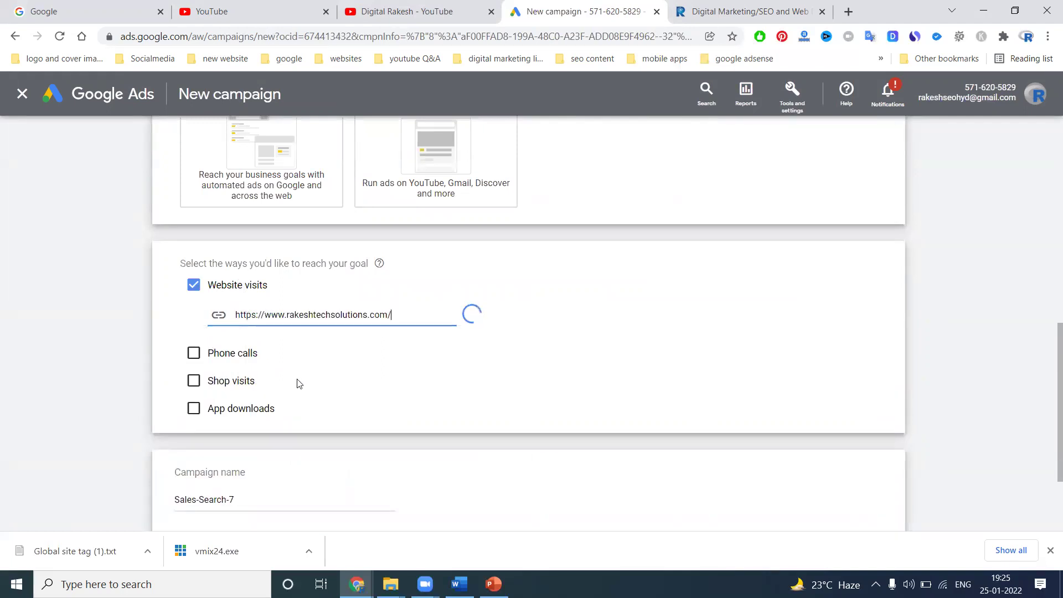
- Add the prefix "ks" to the suggested campaign name
scroll(121, 382, down, 3)
click(178, 368)
text(ks)
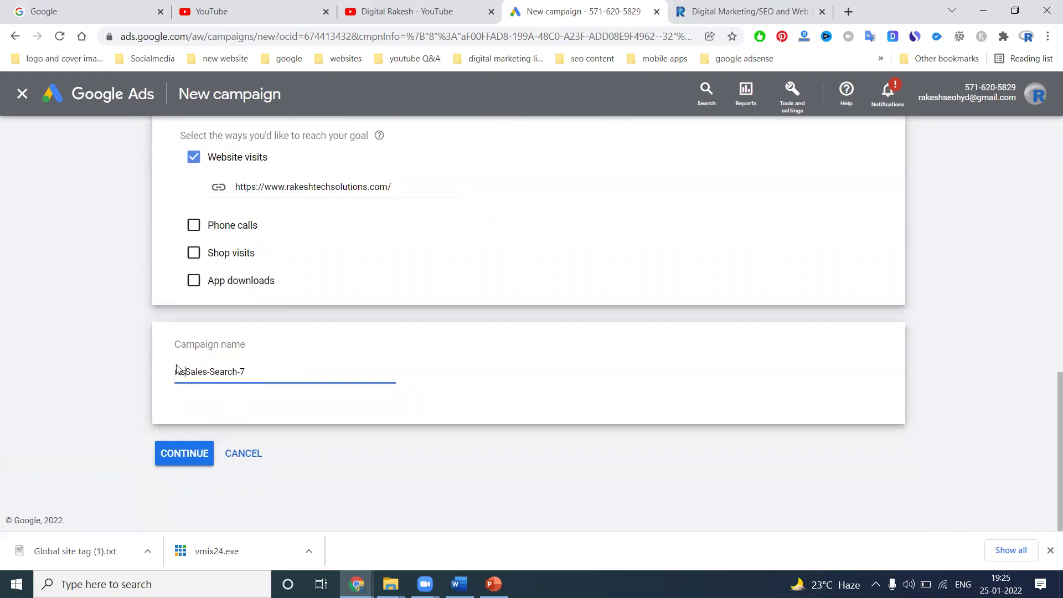
- Continue to budget and bidding and set the average daily budget to ₹1,500
click(191, 453)
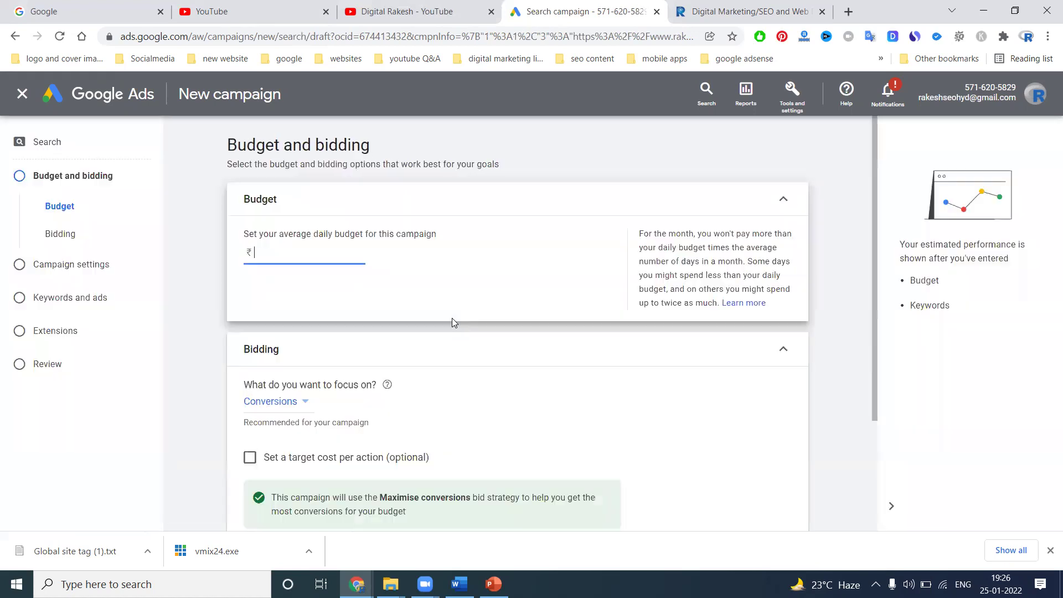
click(433, 264)
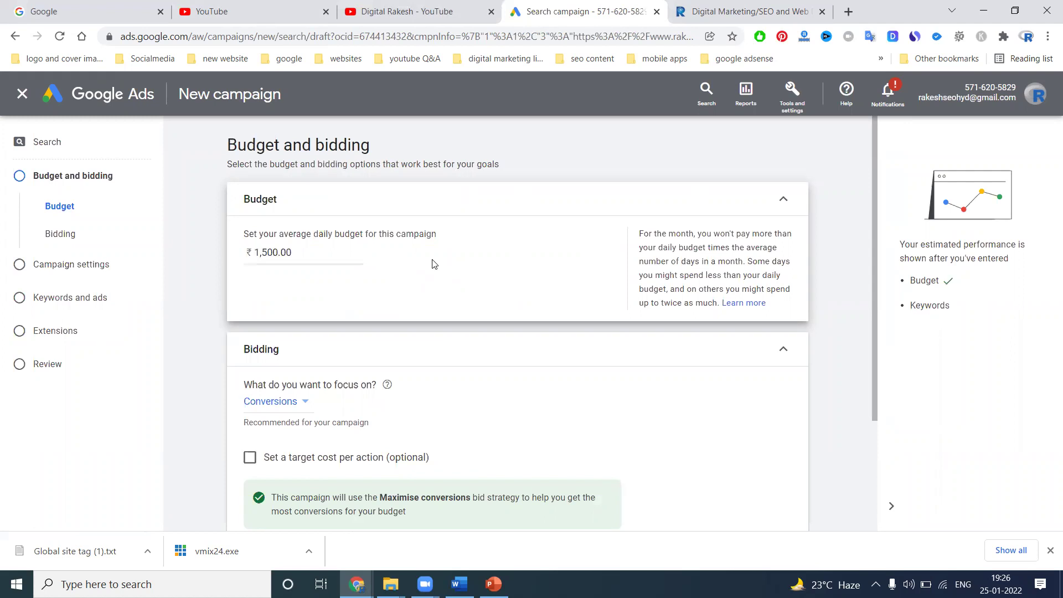
scroll(433, 264, down, 2)
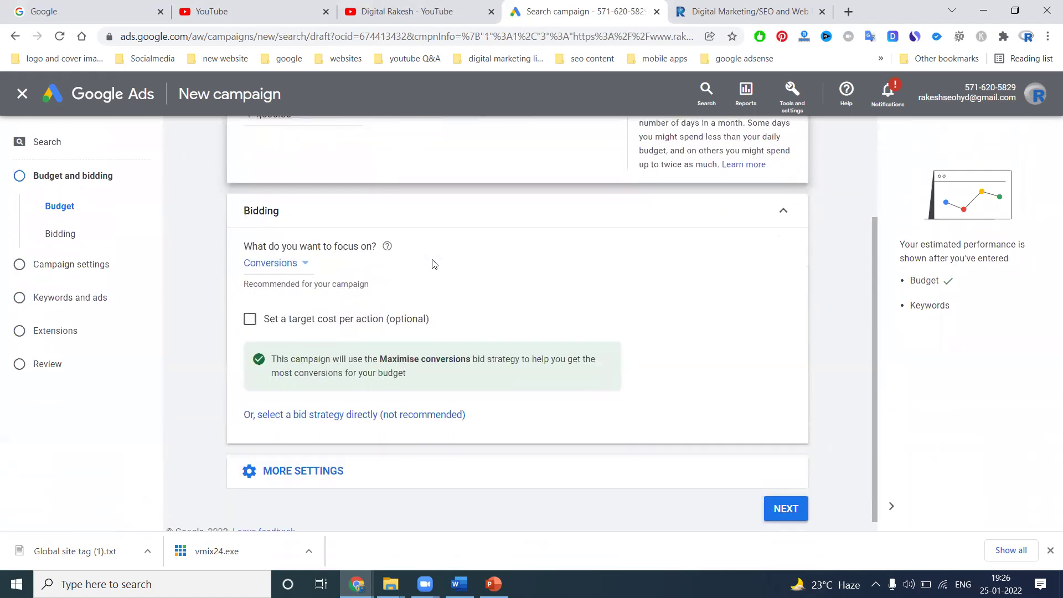
- Try Clicks as the bidding focus, and set the focus back to Conversions
click(288, 270)
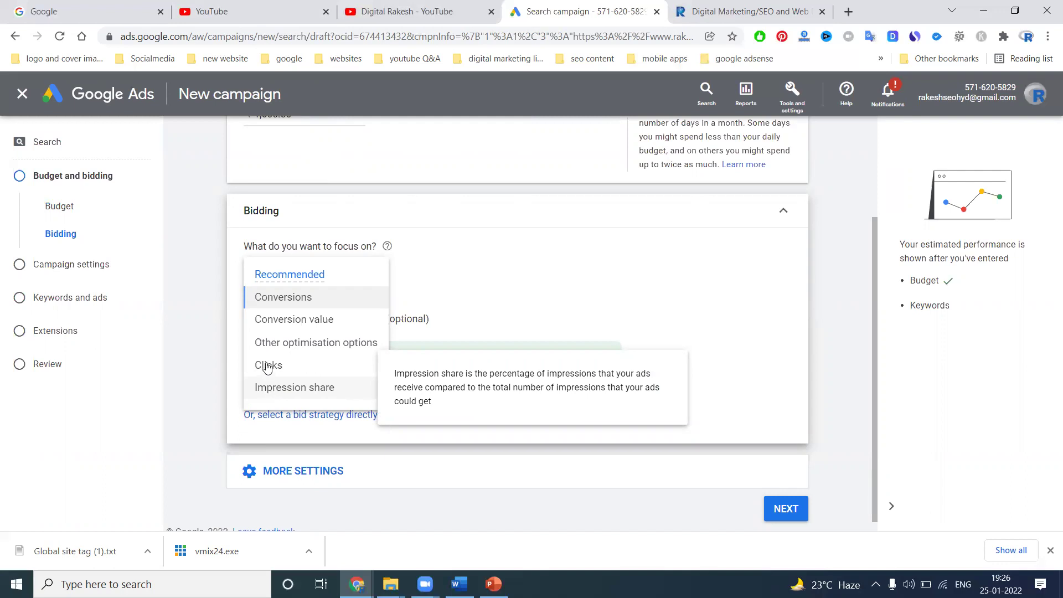
click(268, 365)
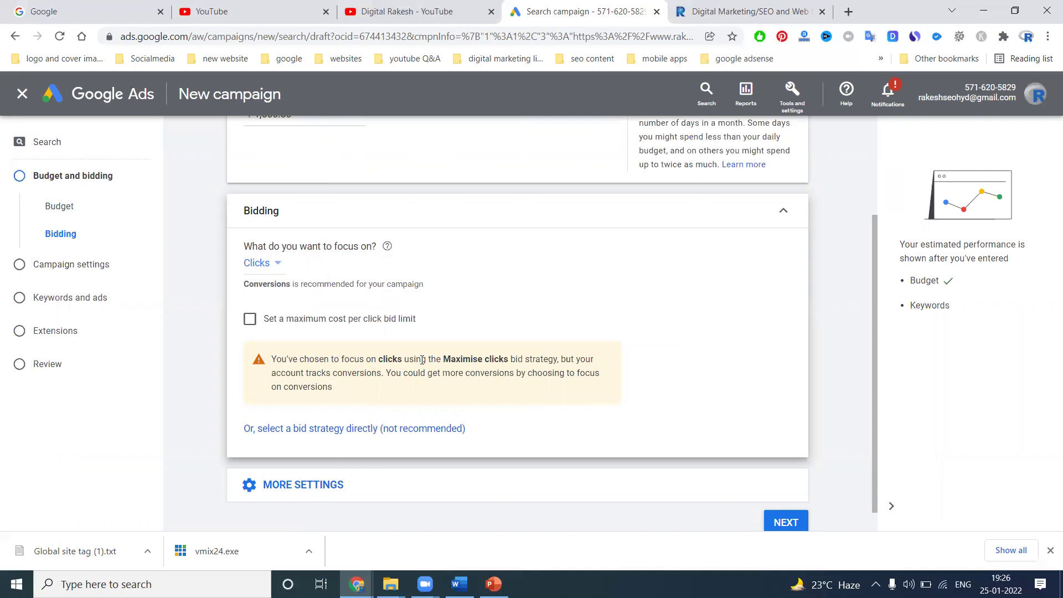
scroll(511, 302, up, 3)
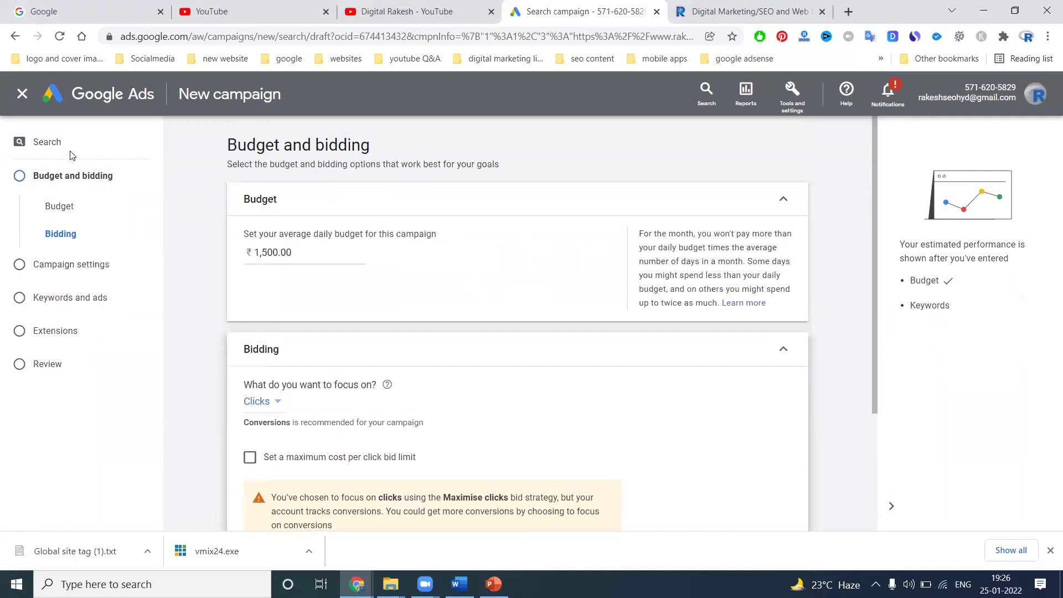
click(284, 402)
click(292, 302)
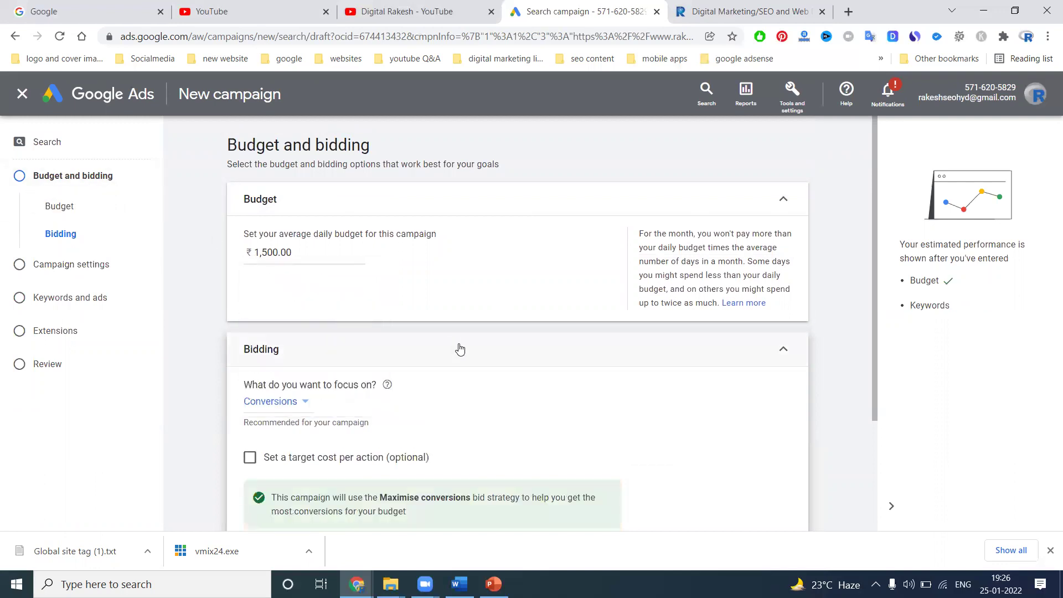
- Try target cost per action values of 150, 1 and 5, and turn the target cost per action off again
scroll(460, 348, down, 3)
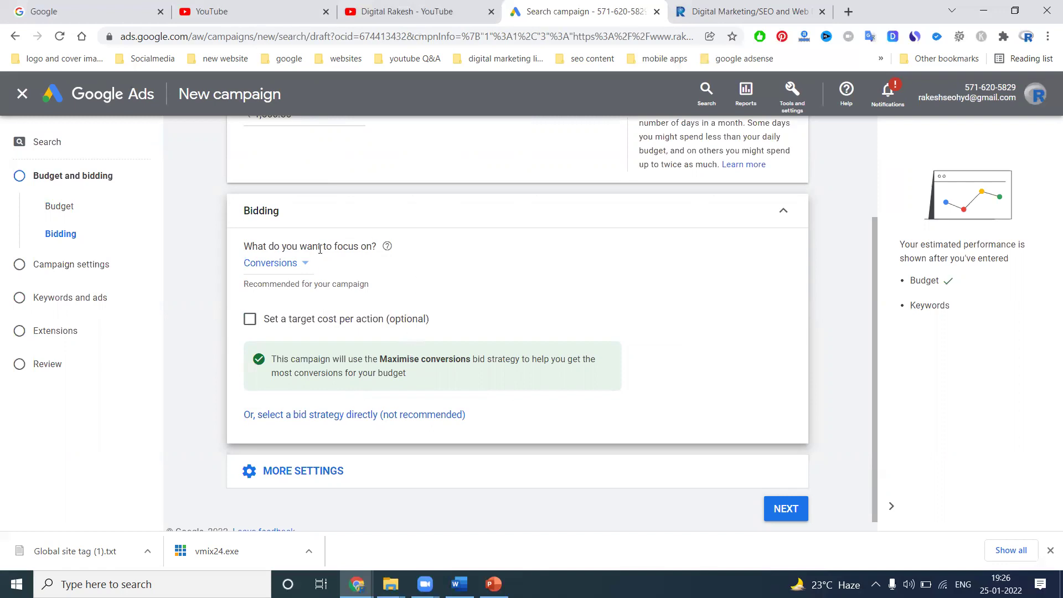
click(293, 325)
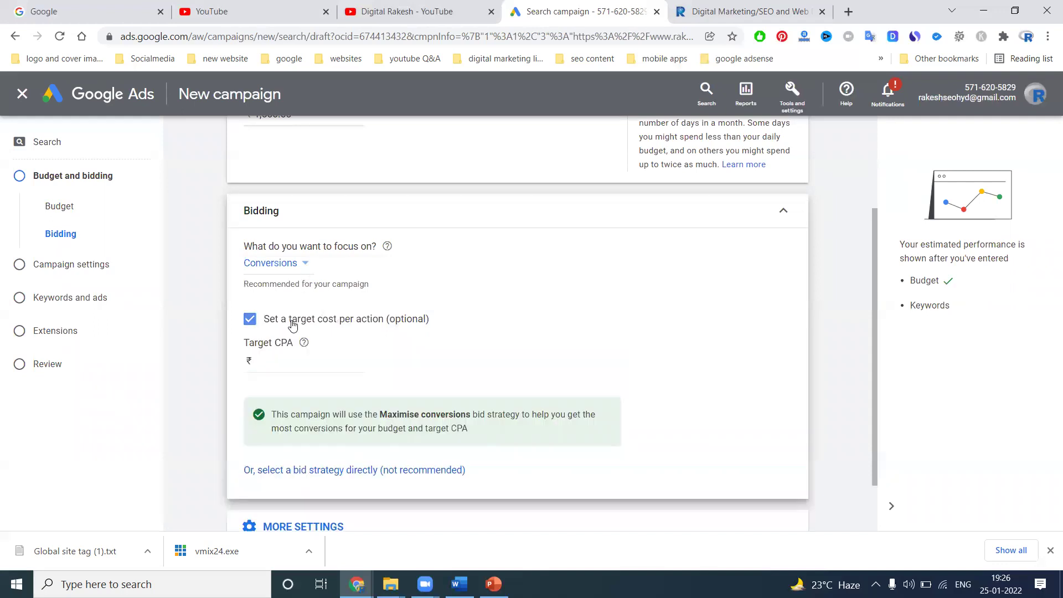
click(281, 363)
text(150)
click(382, 363)
click(317, 369)
key(ctrl+a)
text(1)
click(581, 323)
click(296, 356)
text(5)
click(490, 344)
click(248, 320)
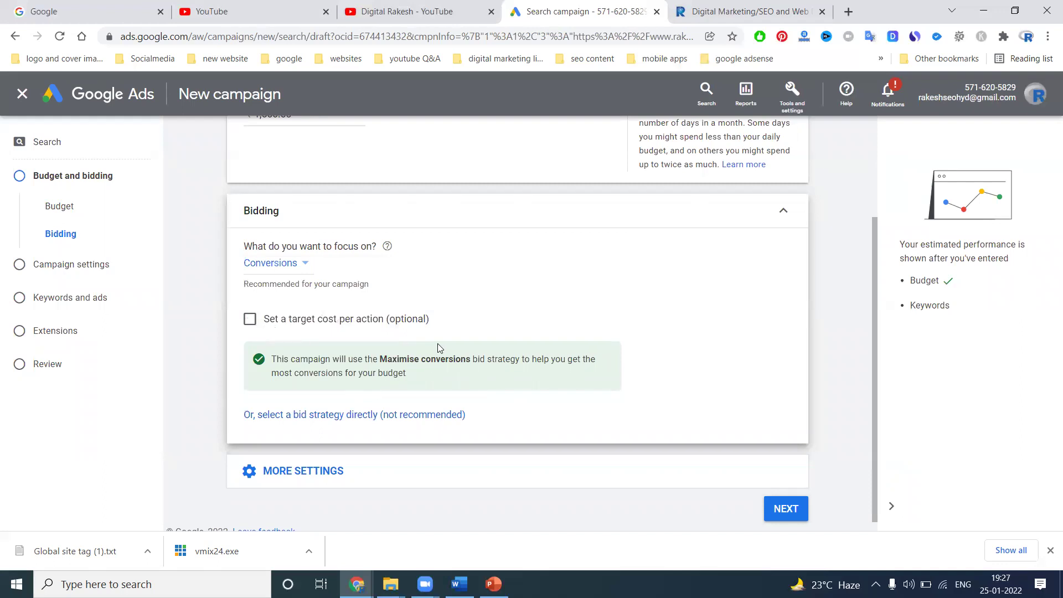
- Choose campaign-specific conversion actions in the additional bidding settings and save the Book appointment website action as the only one
scroll(387, 410, down, 1)
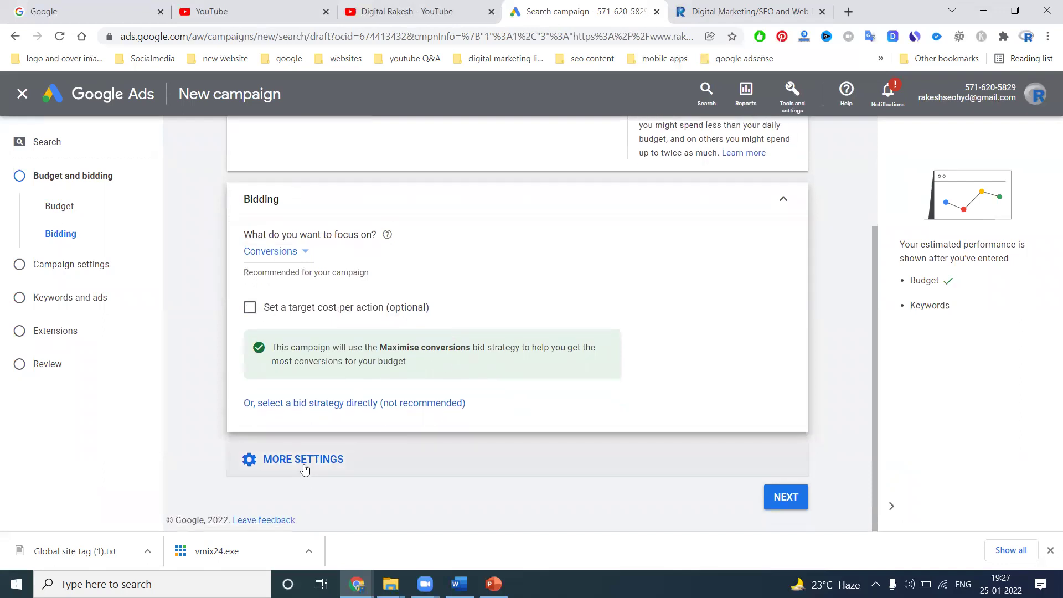
click(304, 459)
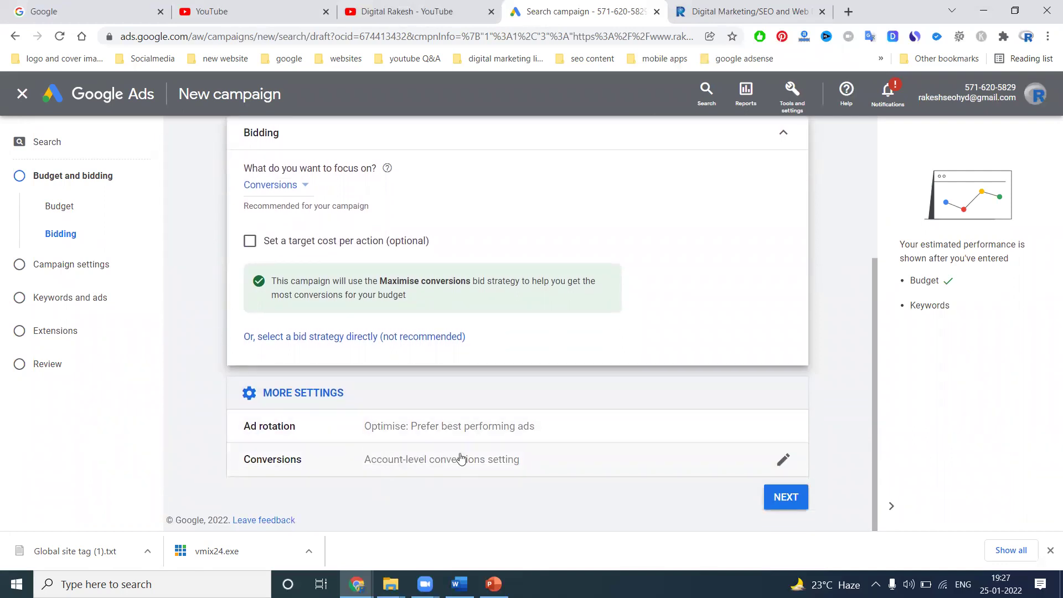
click(781, 461)
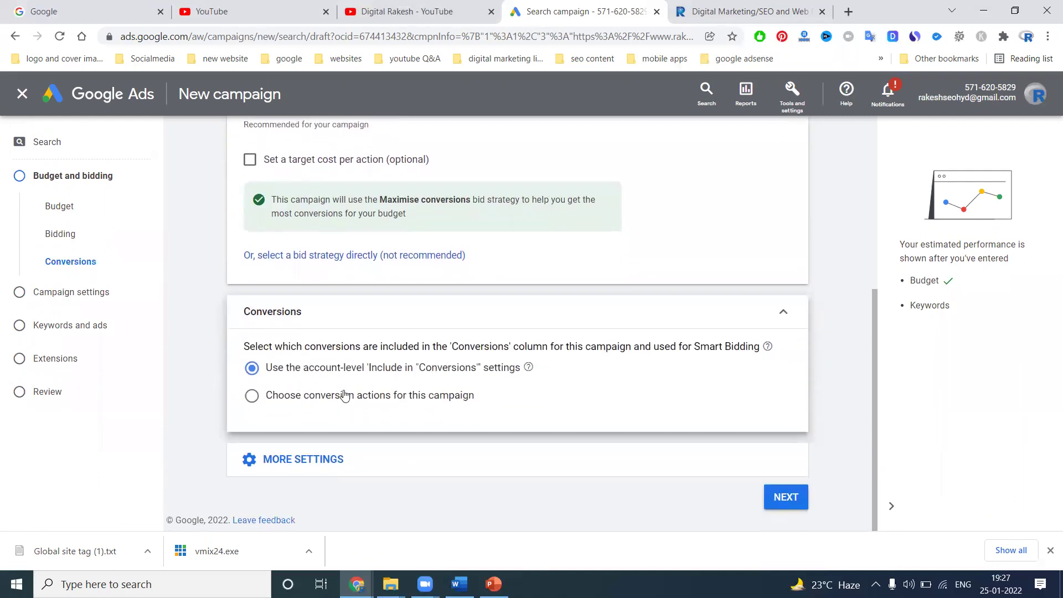
click(343, 396)
click(324, 416)
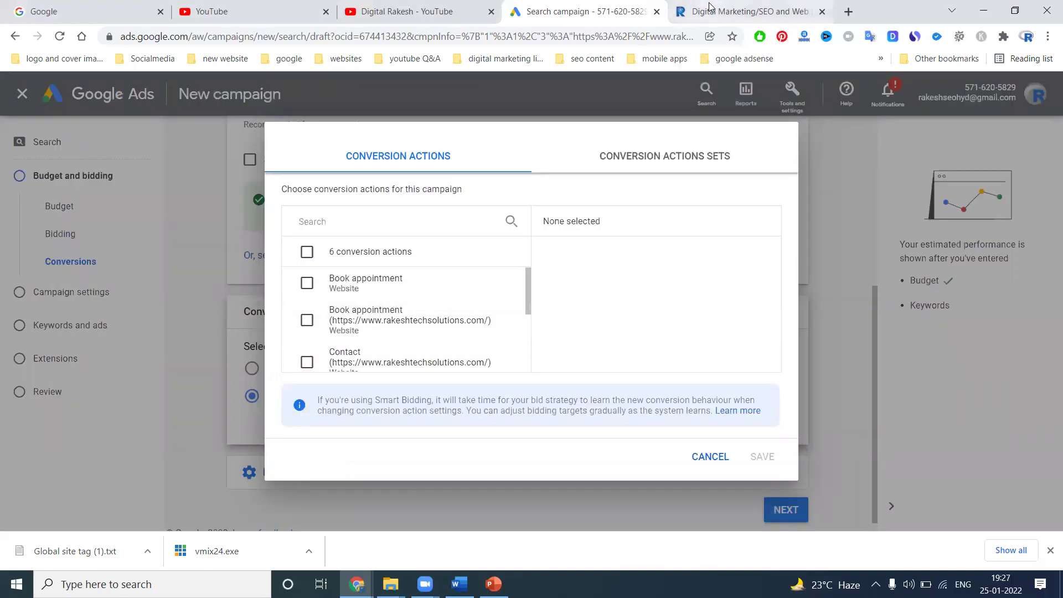
scroll(391, 313, down, 3)
scroll(384, 299, up, 3)
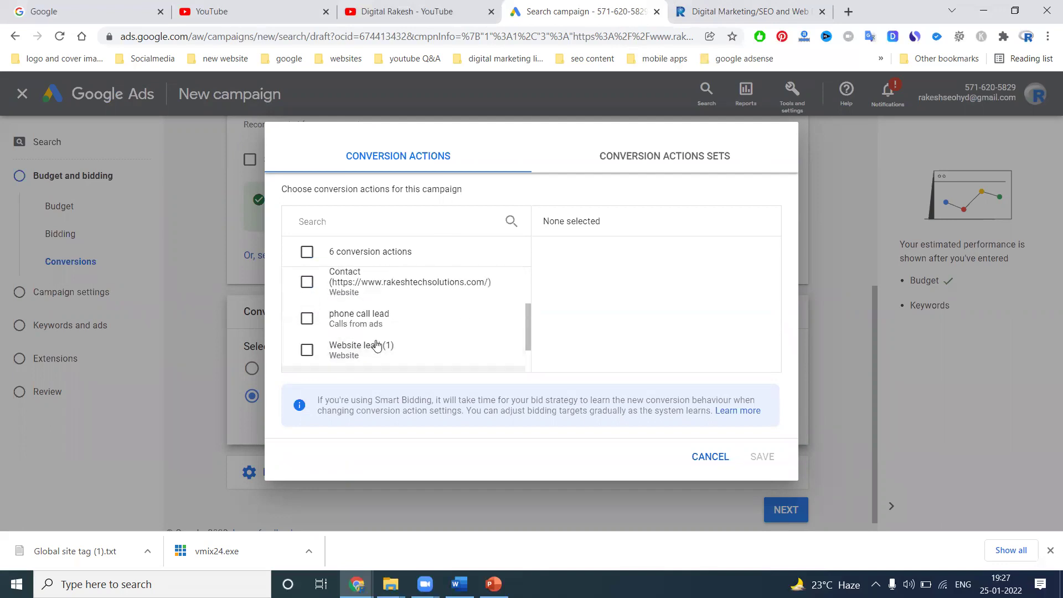
click(383, 288)
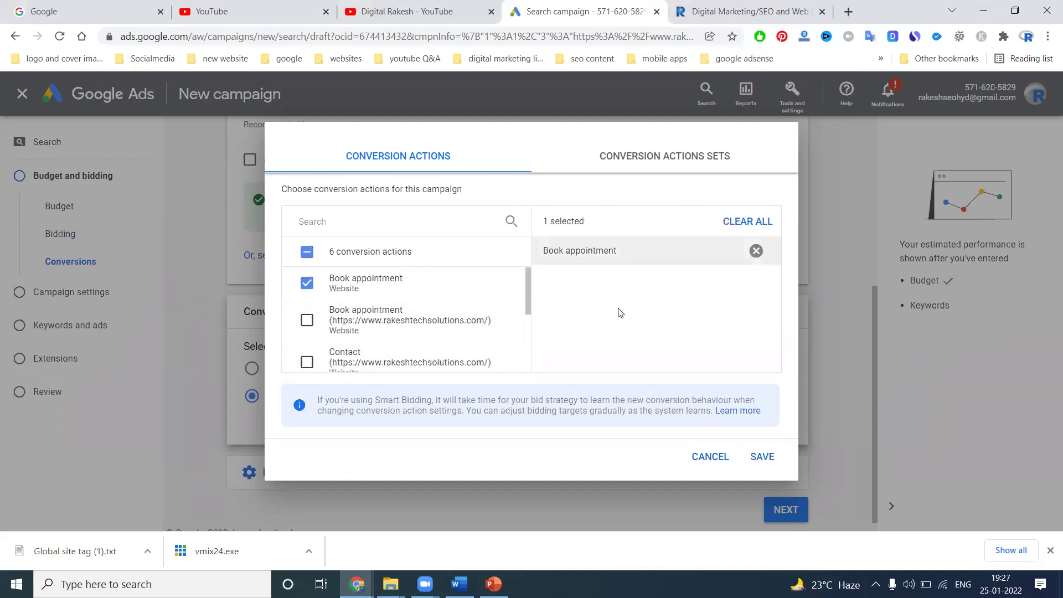
click(761, 458)
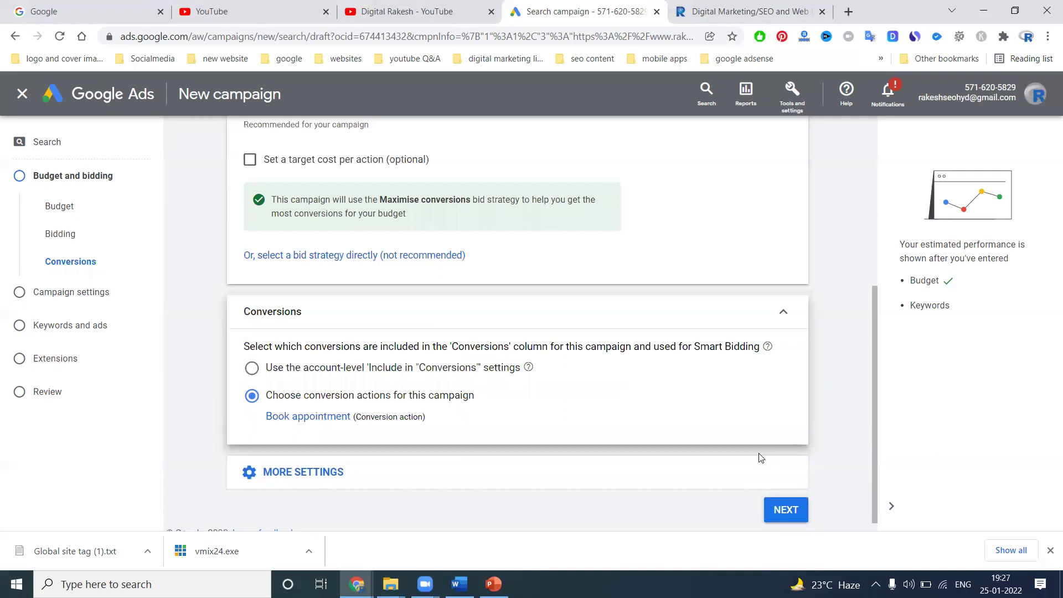
- Open the ad rotation options, keep the preference for best performing ads, and continue to the campaign settings
click(327, 472)
scroll(775, 260, down, 1)
click(671, 454)
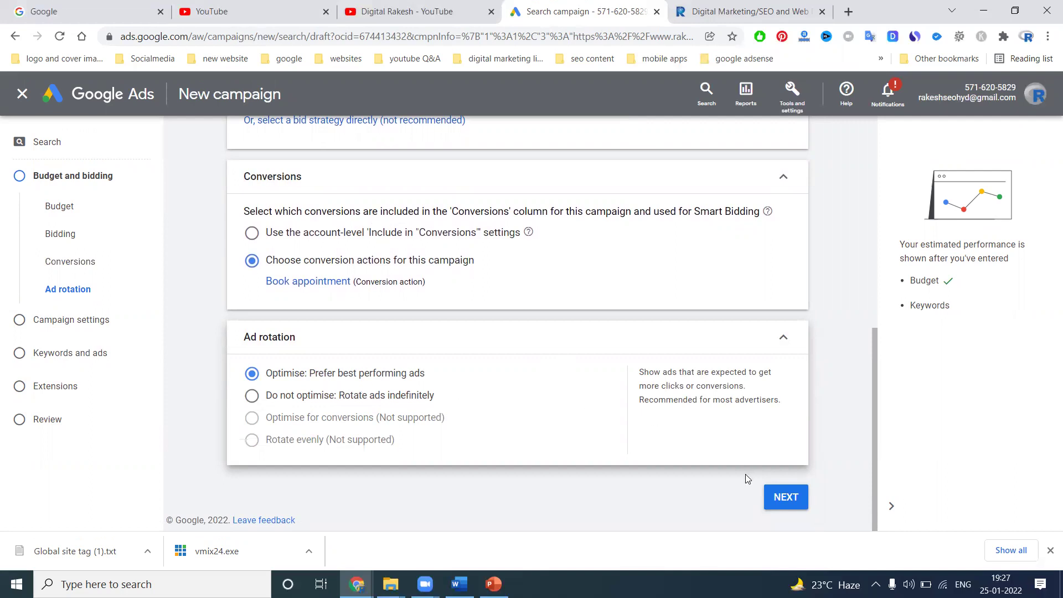
click(773, 496)
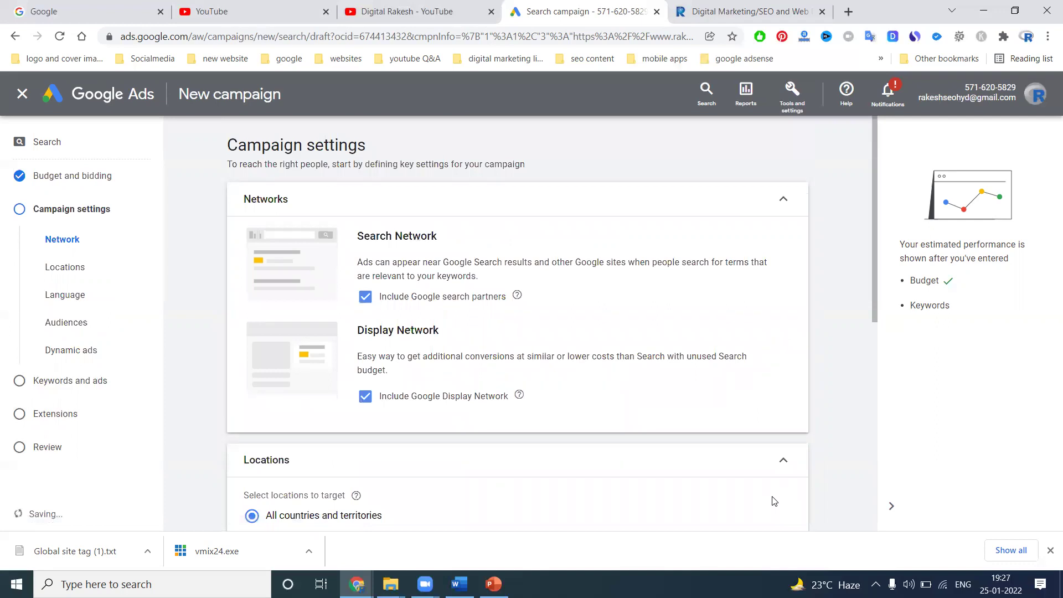
- Look through the YouTube channel's uploaded videos and community page, and return to the campaign settings
click(401, 6)
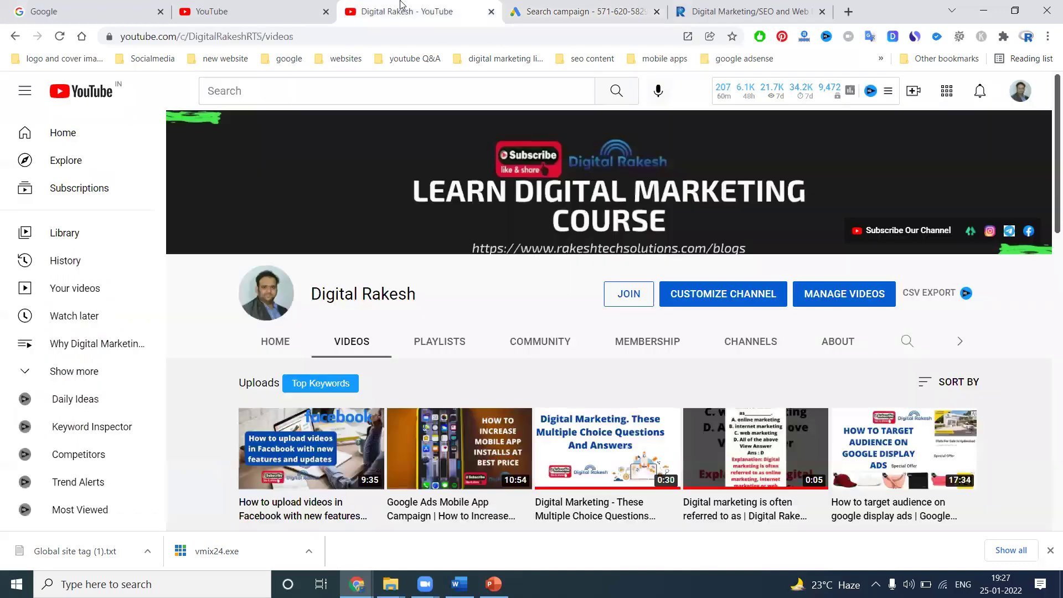
scroll(563, 273, down, 9)
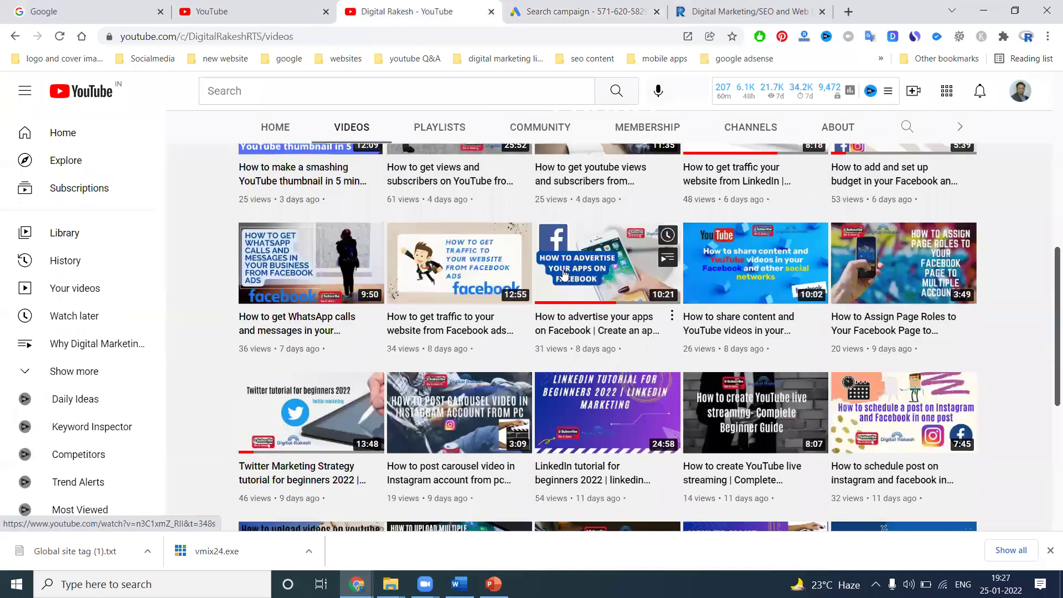
scroll(563, 273, down, 4)
scroll(564, 274, down, 3)
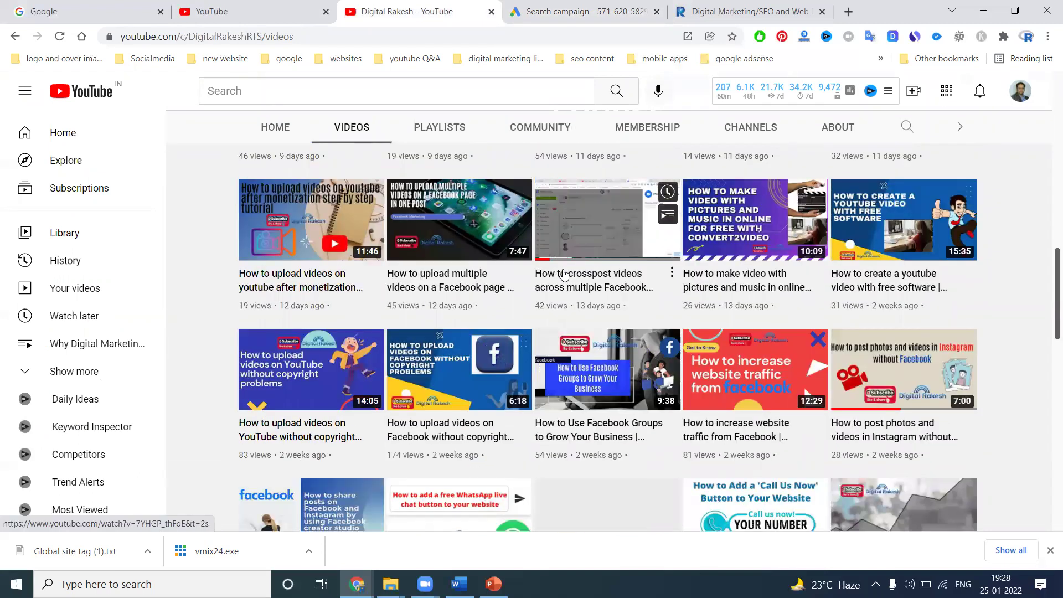
click(541, 129)
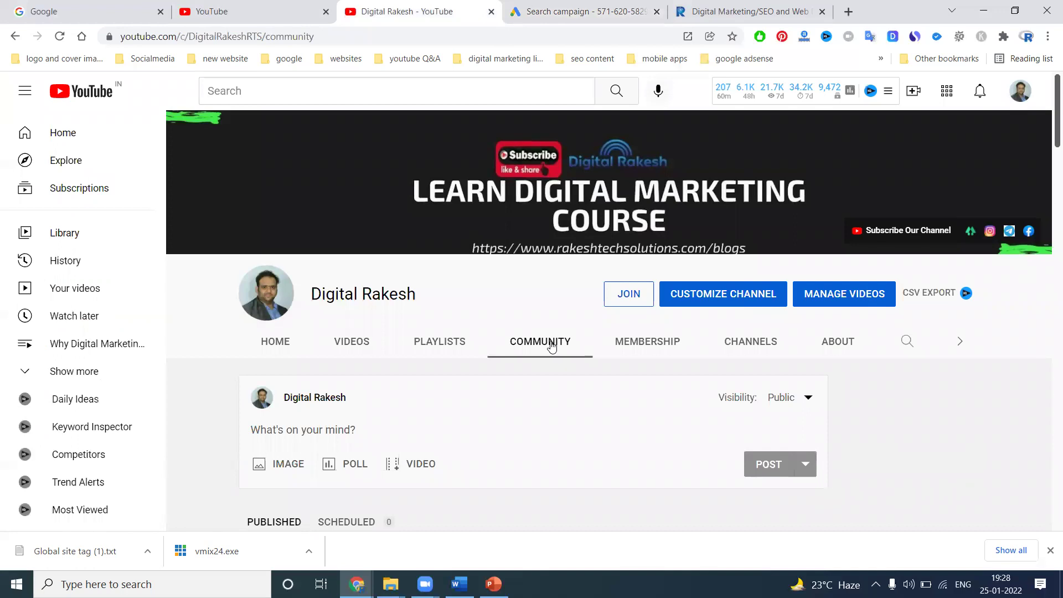
click(565, 12)
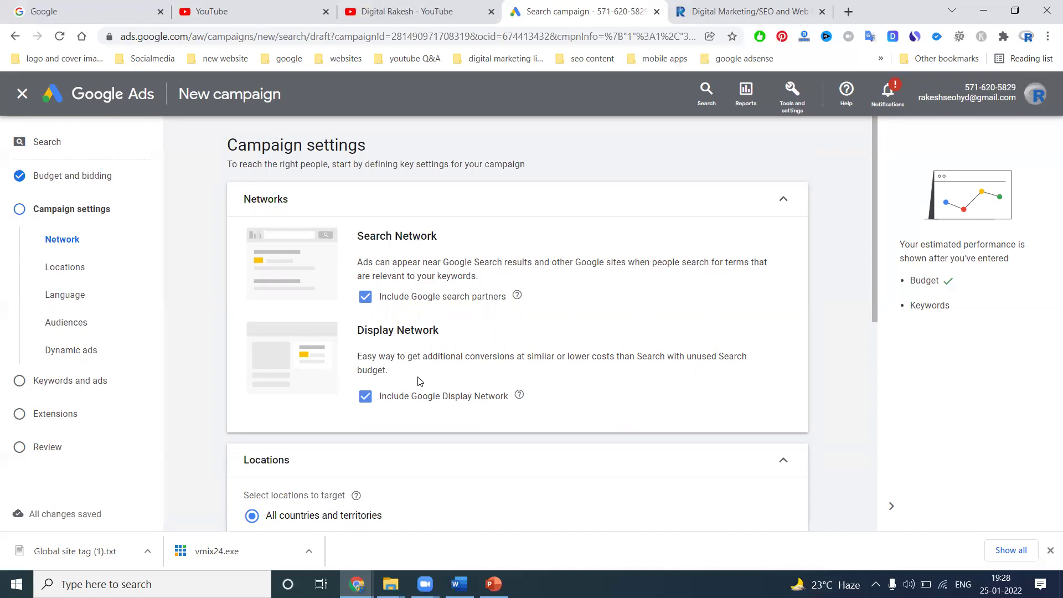
- Open southreelnews.com in a new browser tab to view its display ads, and return to the campaign settings
click(848, 12)
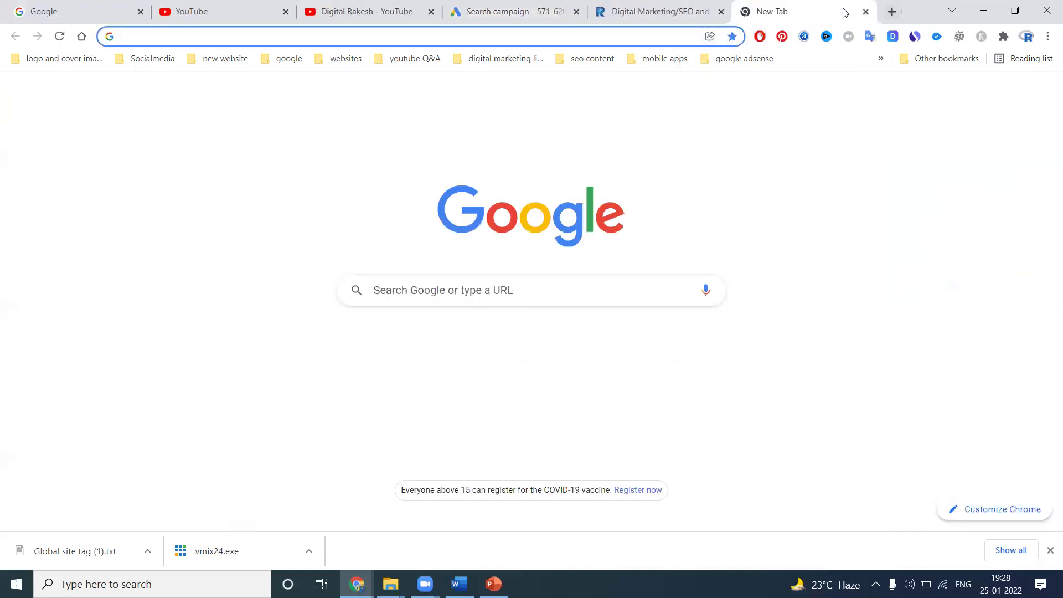
text(southreelnews.com/whm)
key(BackSpace)
key(BackSpace)
key(BackSpace)
key(Return)
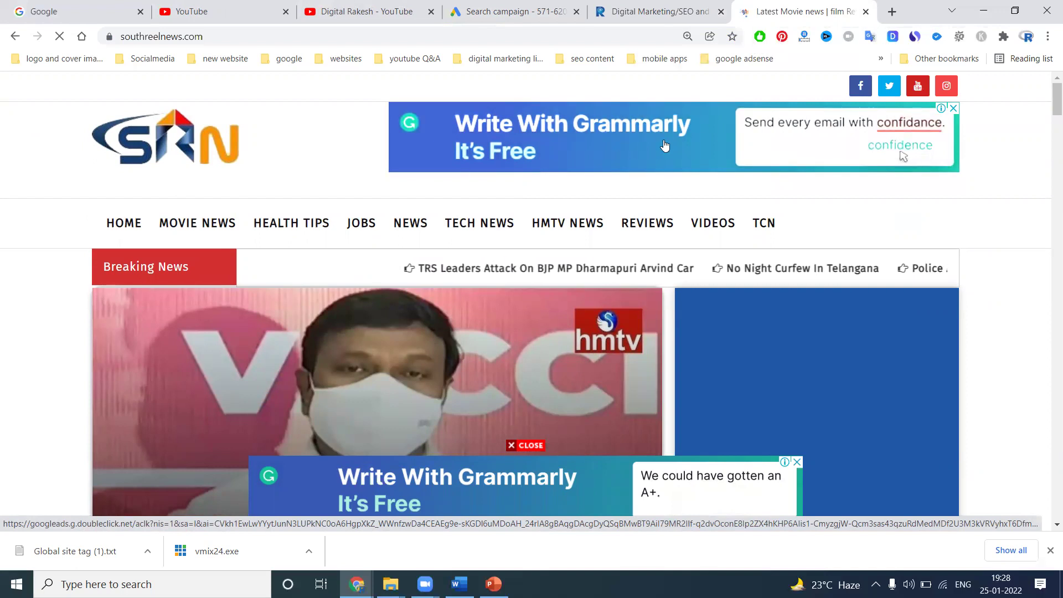
click(535, 6)
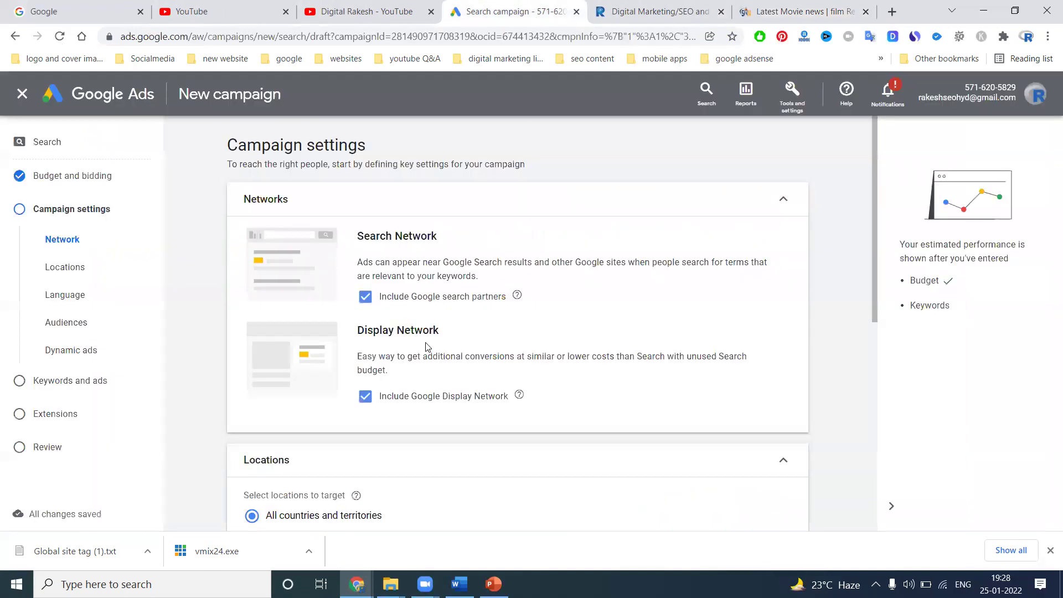
- Set the campaign's target location to India and exclude the Google Display Network
scroll(376, 321, down, 2)
scroll(376, 321, up, 1)
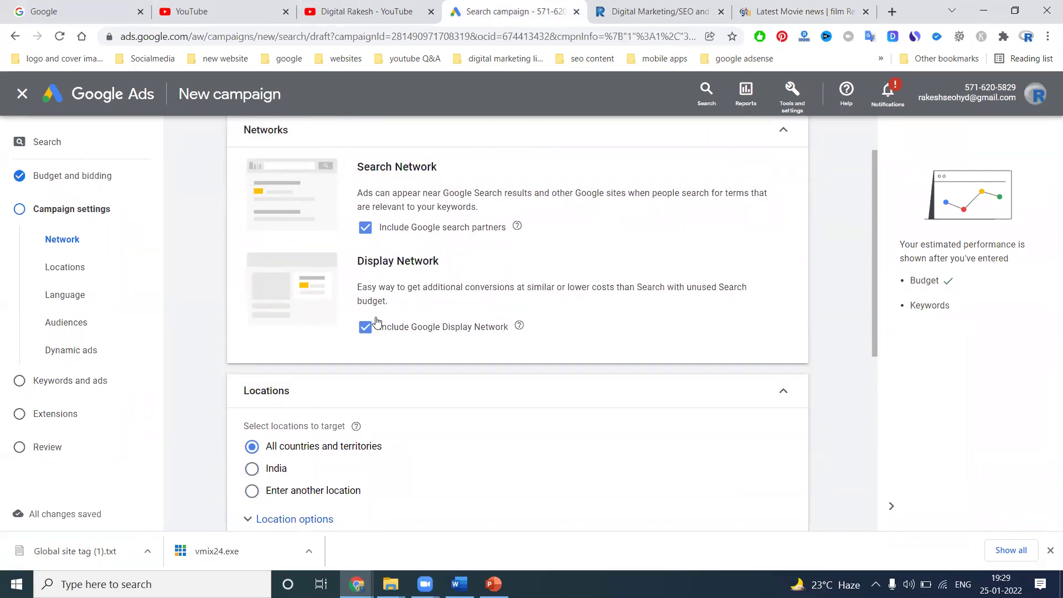
scroll(376, 321, down, 2)
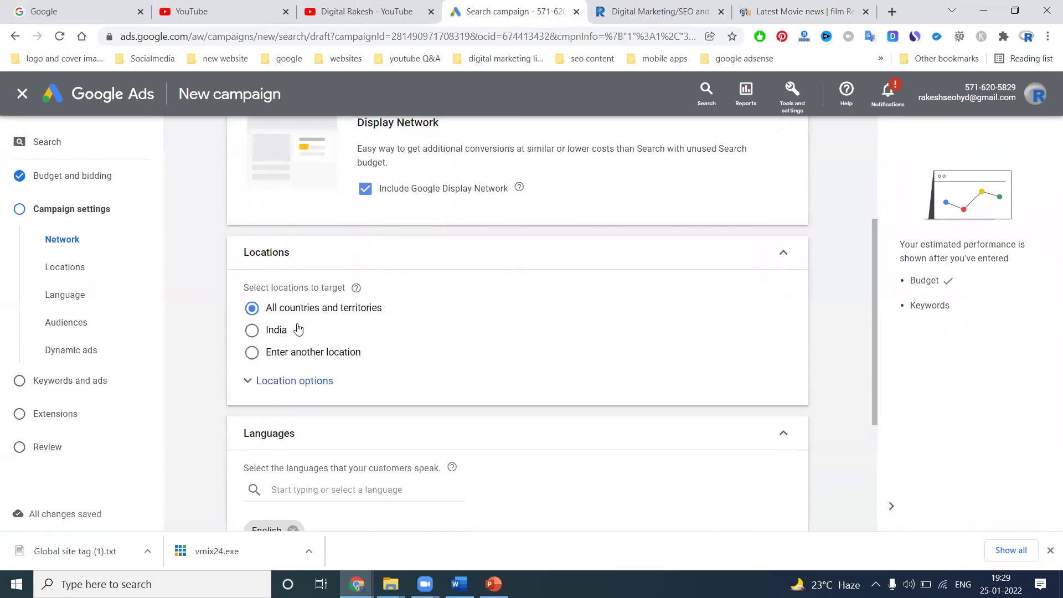
click(276, 331)
click(367, 191)
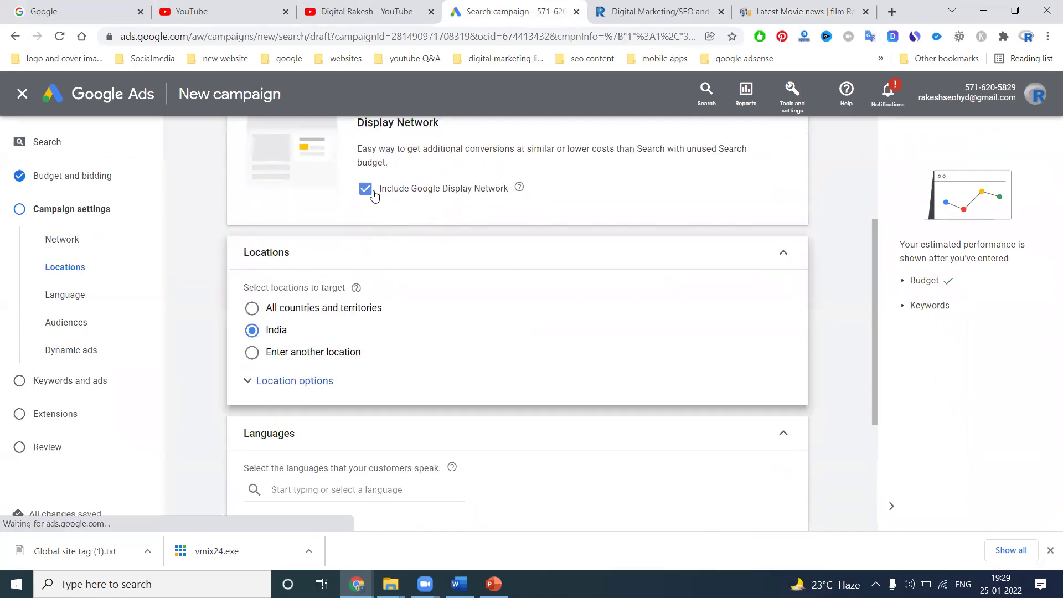
- Look through the list of customer languages and close it with English kept
scroll(450, 314, down, 3)
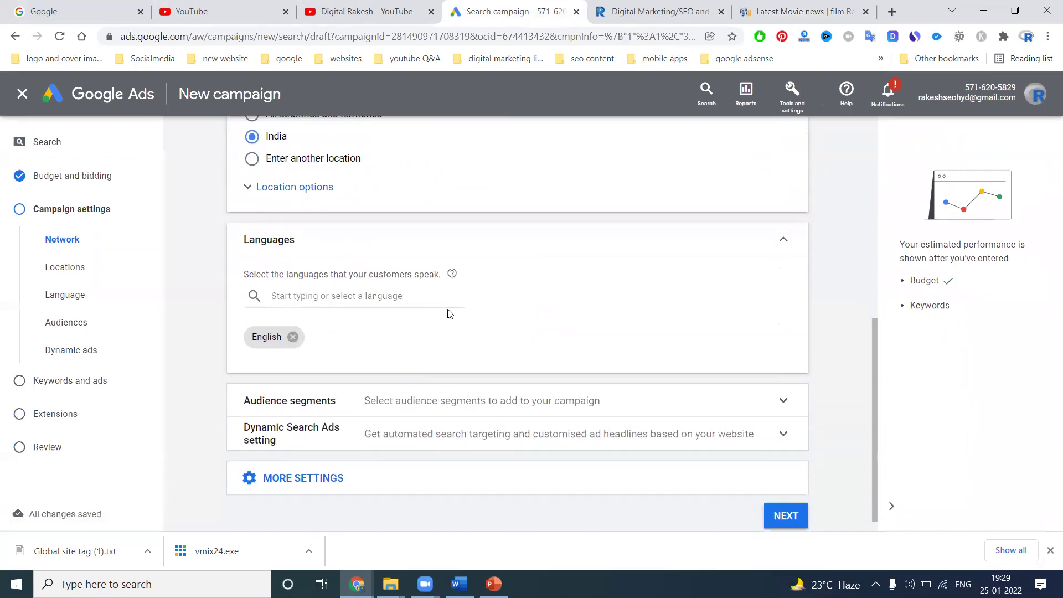
click(319, 295)
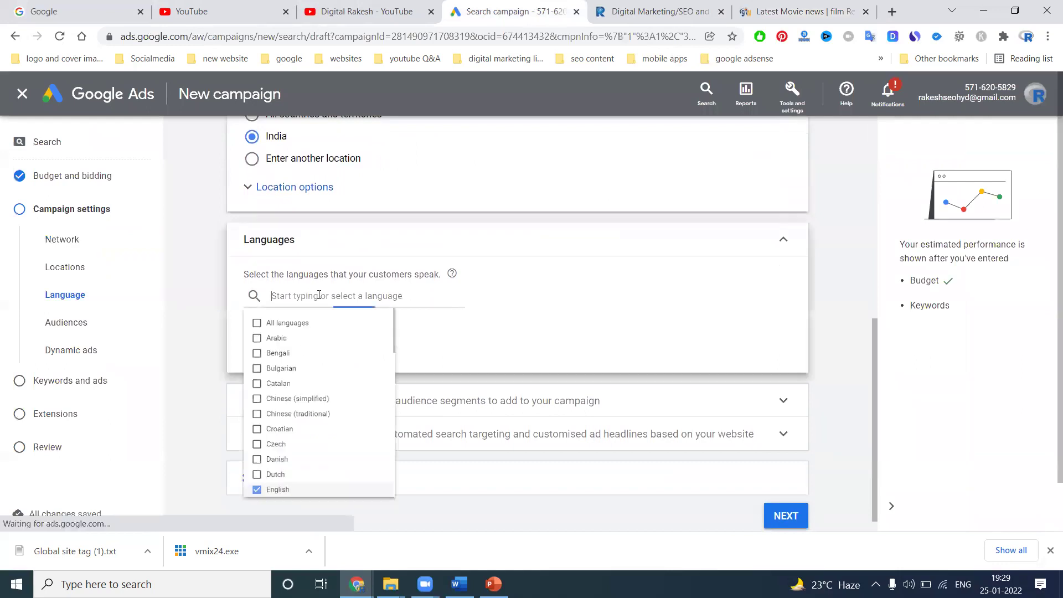
click(494, 292)
scroll(320, 327, down, 1)
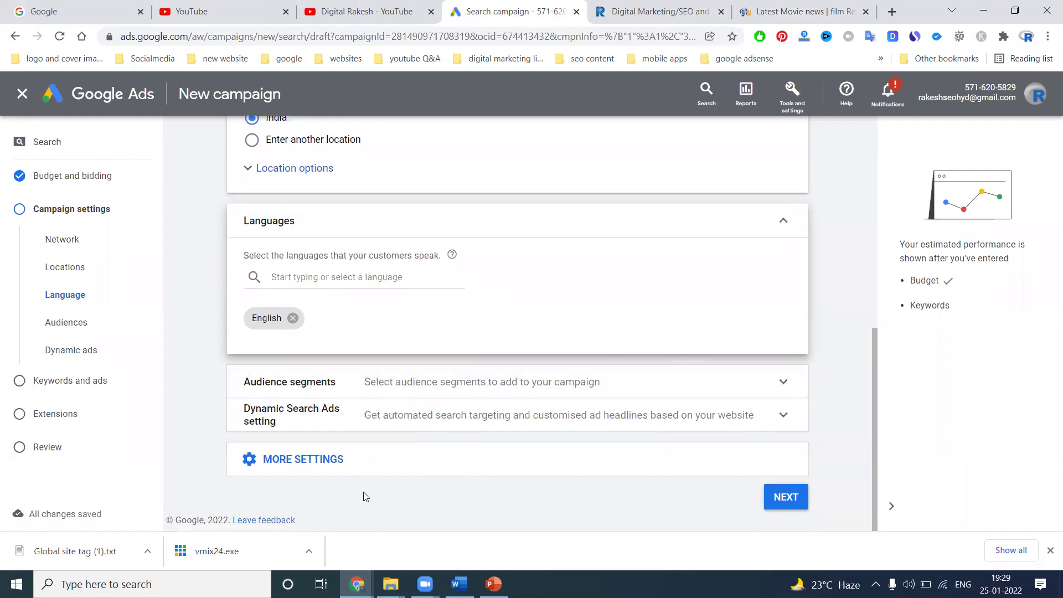
- Expand the additional campaign settings and examine the day choices of the ad schedule, keeping it at all day
click(330, 464)
scroll(815, 300, down, 2)
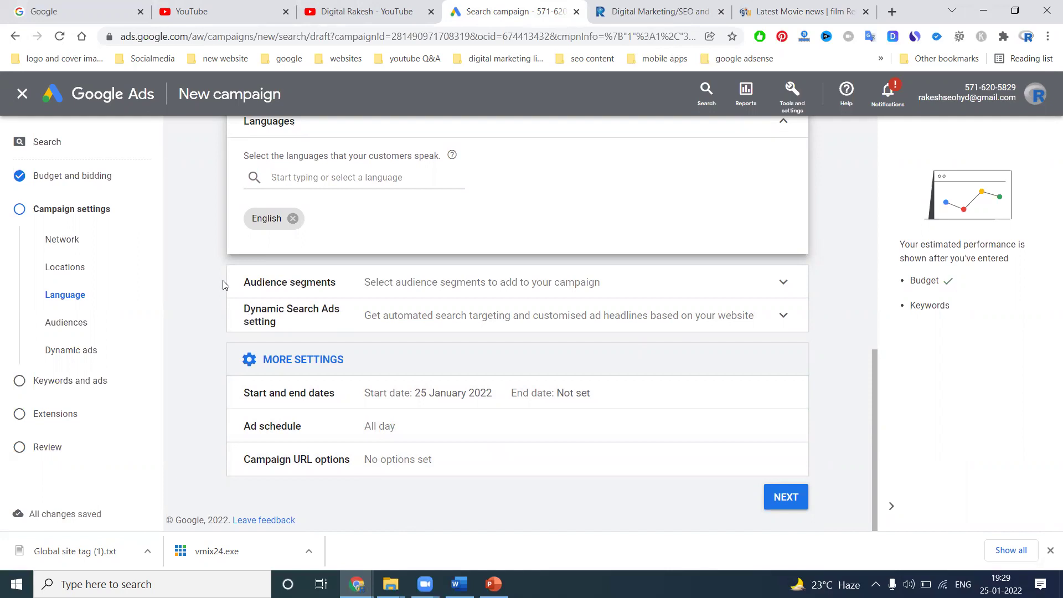
key(alt+Tab)
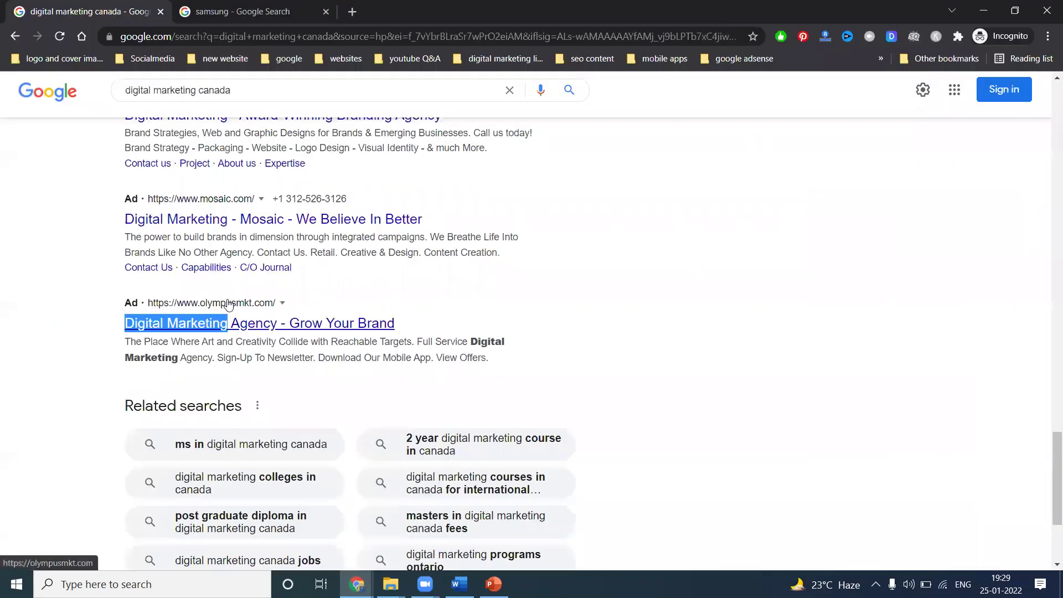
key(alt+Tab)
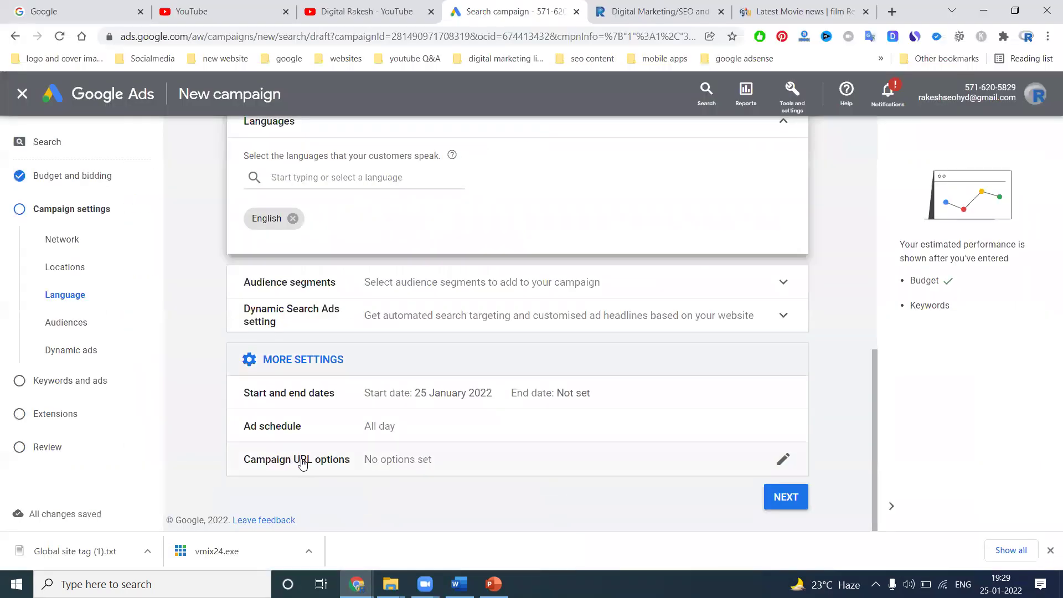
click(392, 423)
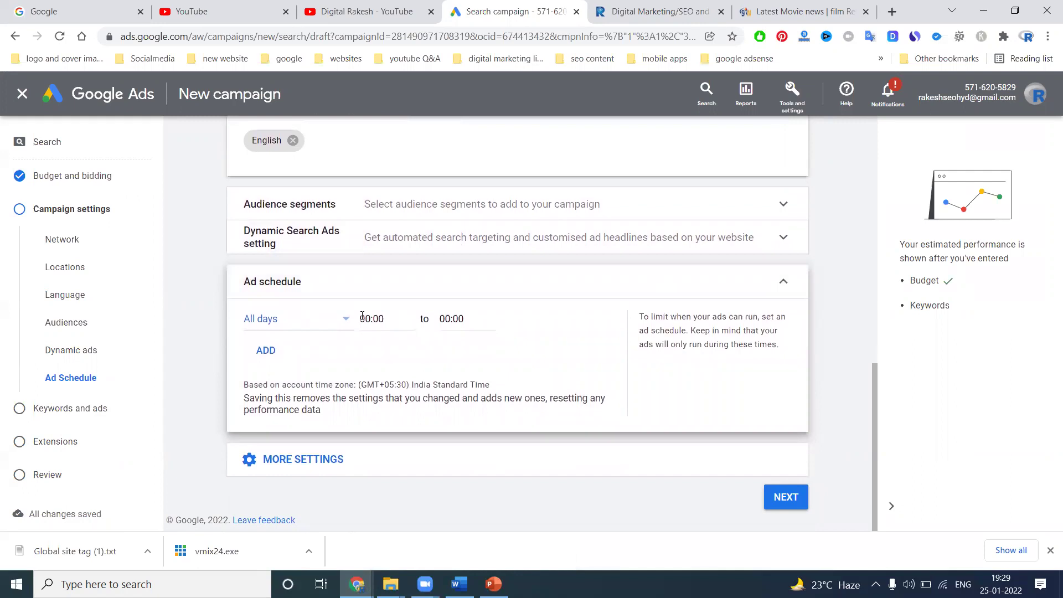
click(345, 319)
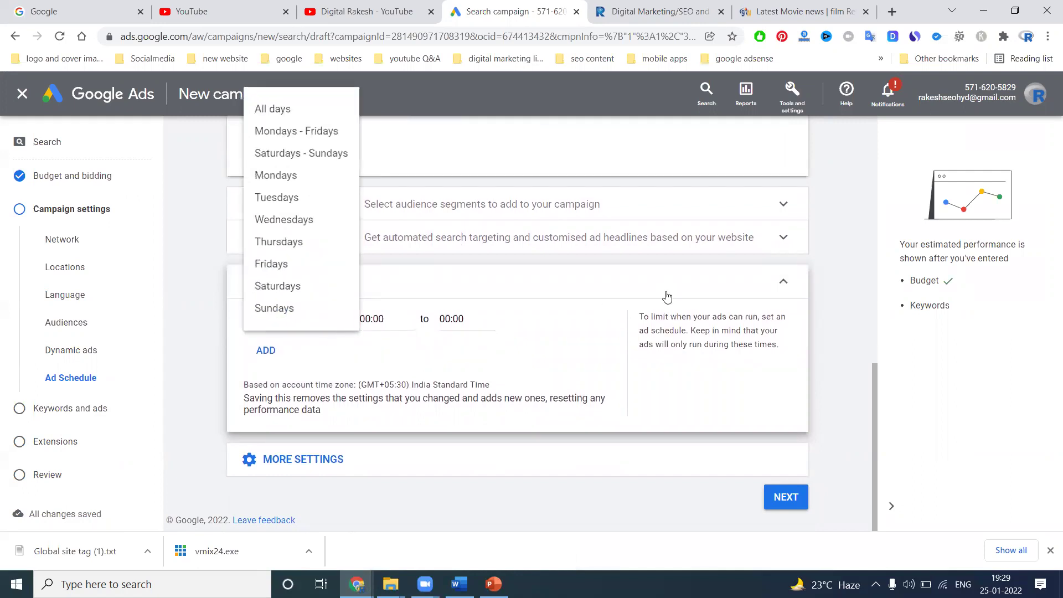
click(783, 281)
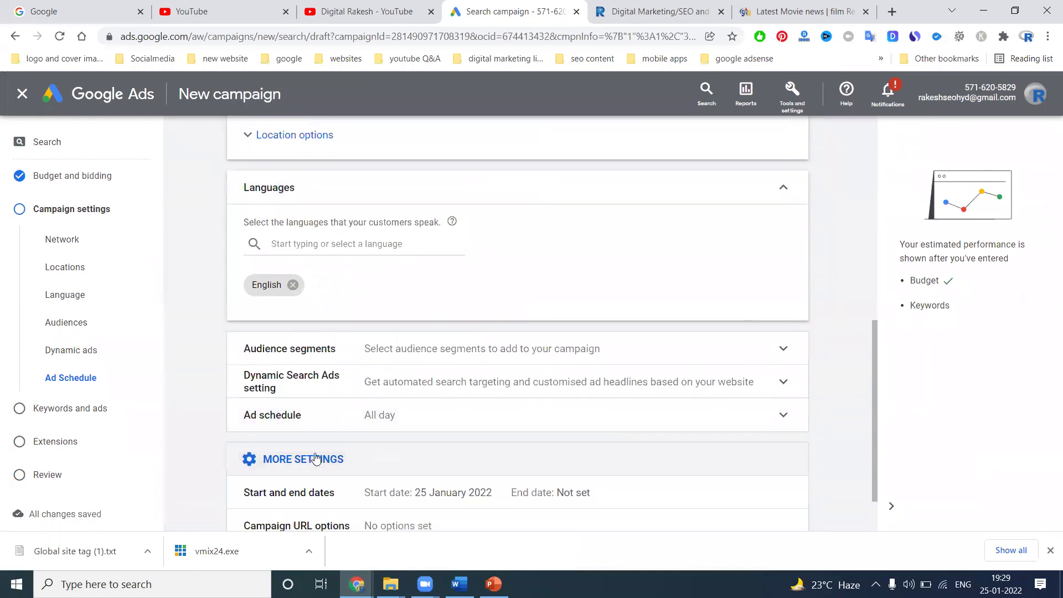
- Examine the suggested audience segments for the campaign and close the section without selecting any
scroll(379, 428, down, 1)
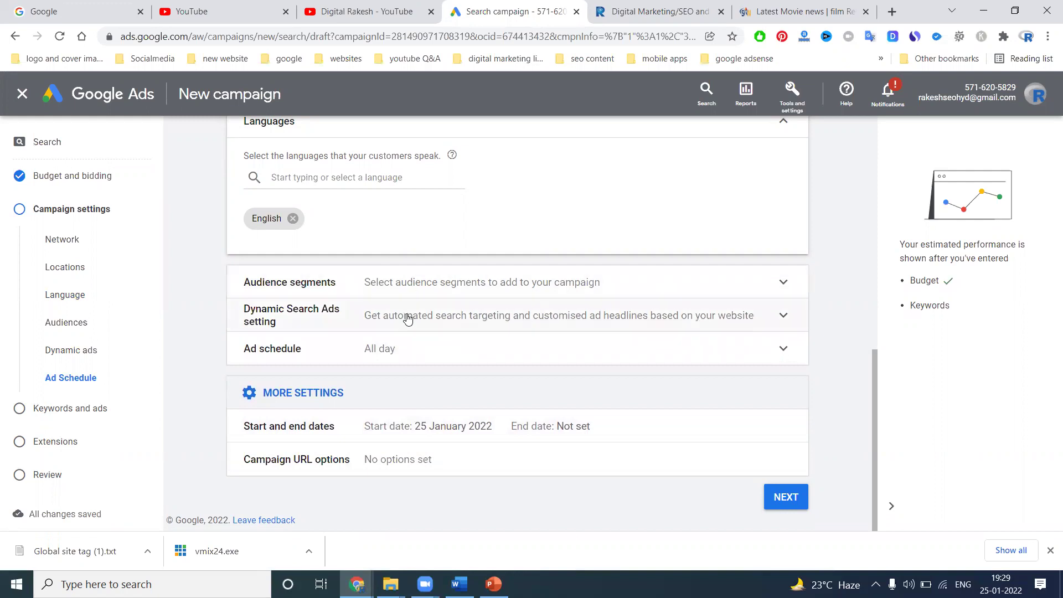
click(392, 284)
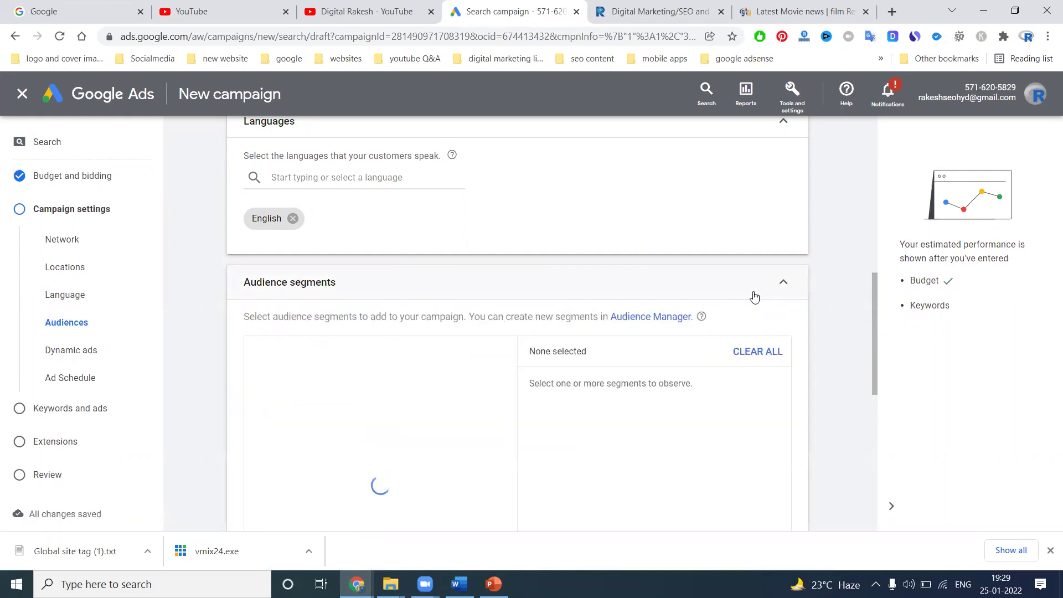
scroll(830, 286, down, 2)
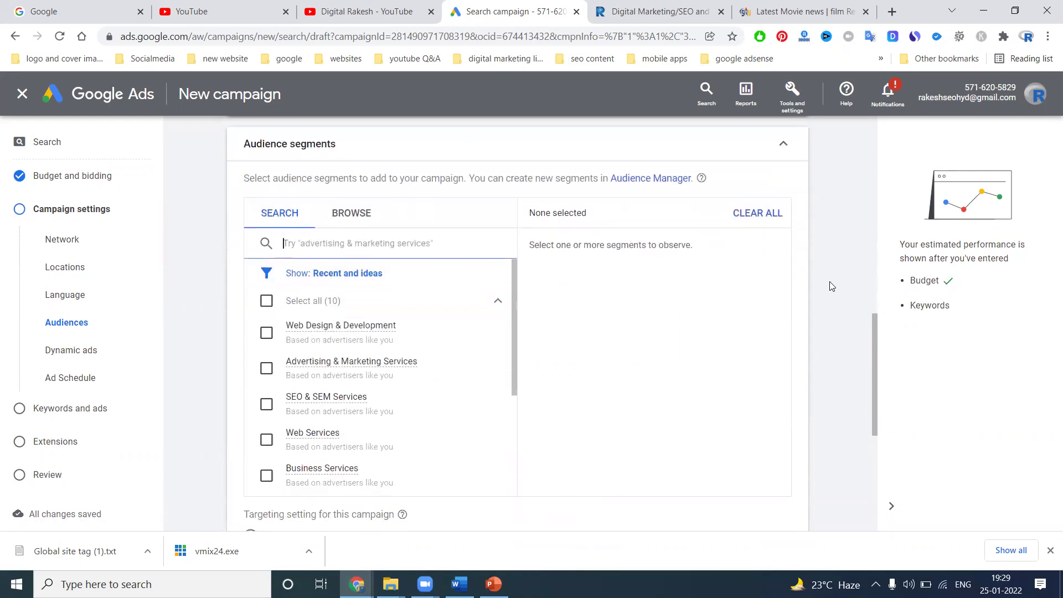
click(781, 146)
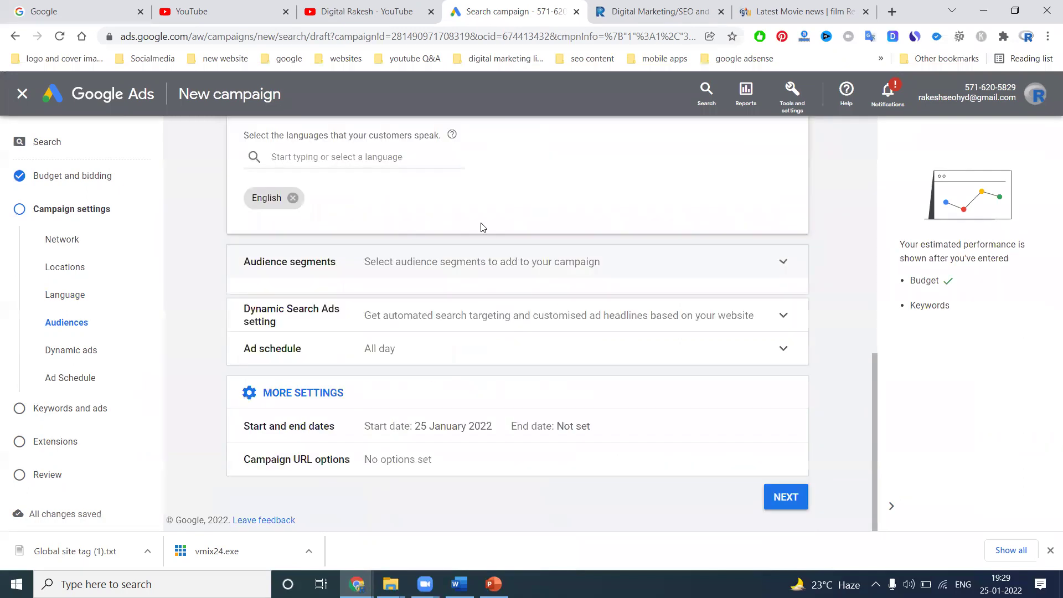
- Examine the Dynamic Search Ads setting's domain, language and targeting source options
click(411, 319)
scroll(760, 313, down, 2)
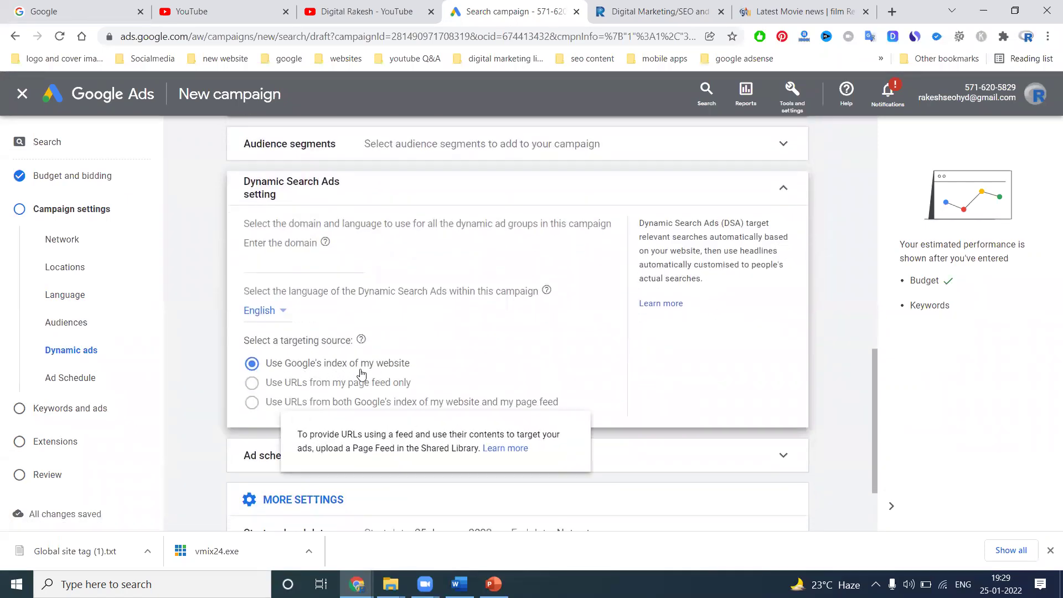
mouse_move(302, 384)
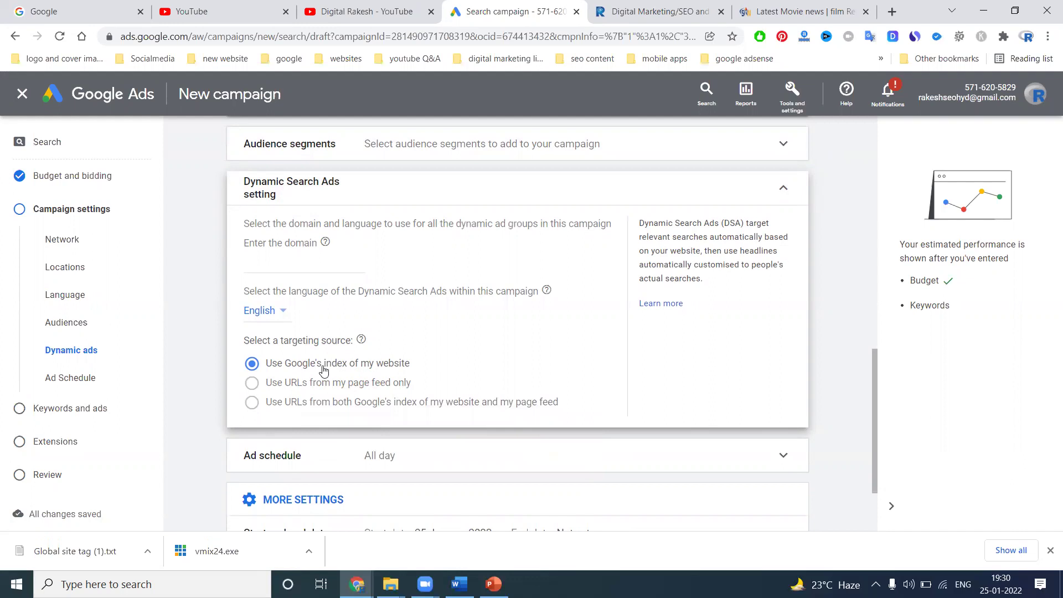
- Close the Dynamic Search Ads setting, continue to the Keywords and ads stage and look over its contents
click(791, 192)
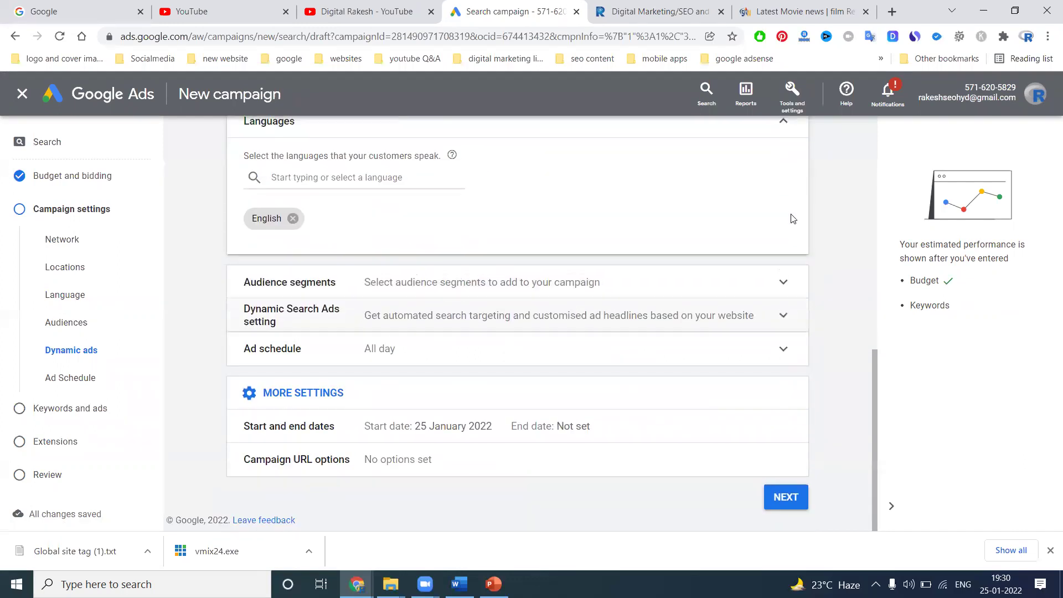
click(787, 497)
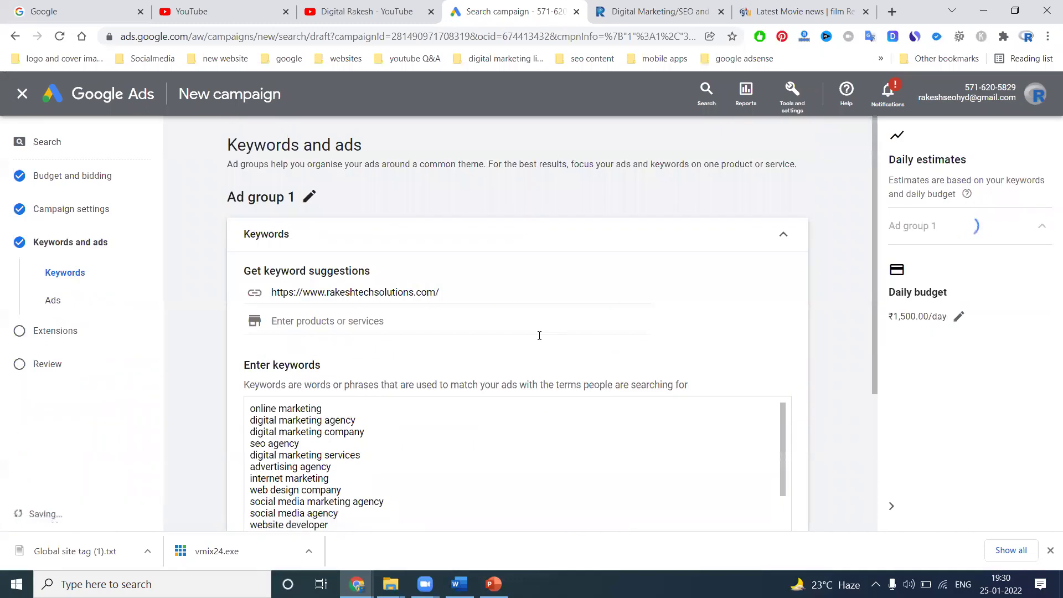
scroll(539, 334, down, 7)
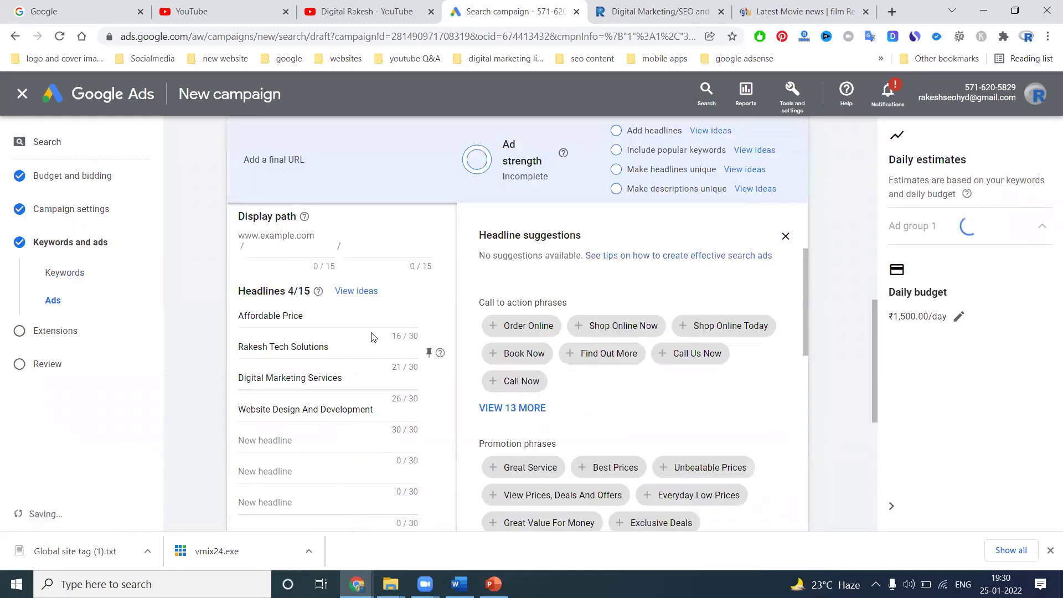
scroll(371, 335, up, 2)
scroll(372, 310, up, 3)
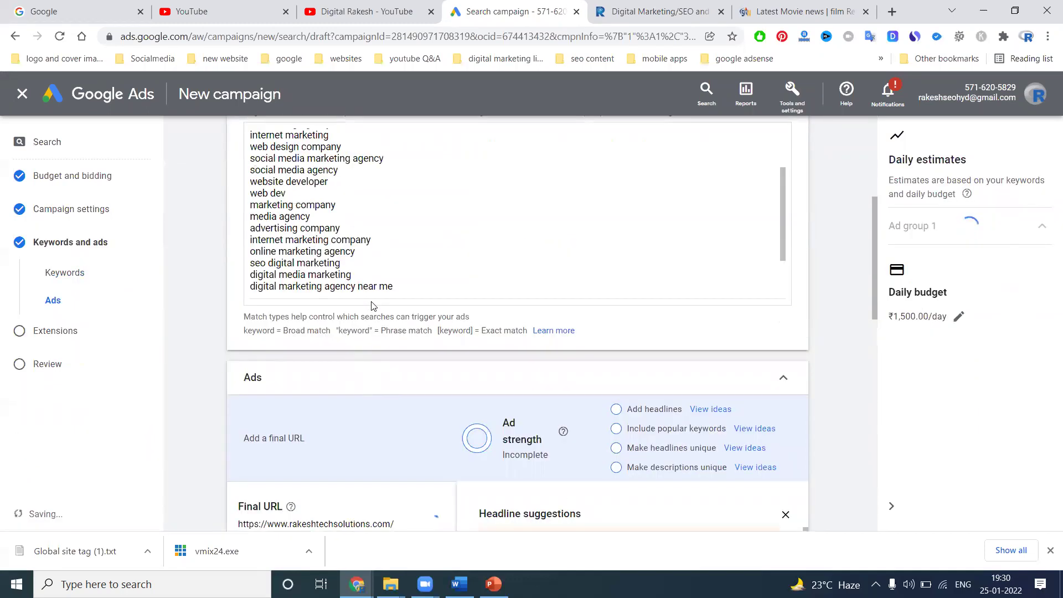
scroll(372, 302, up, 2)
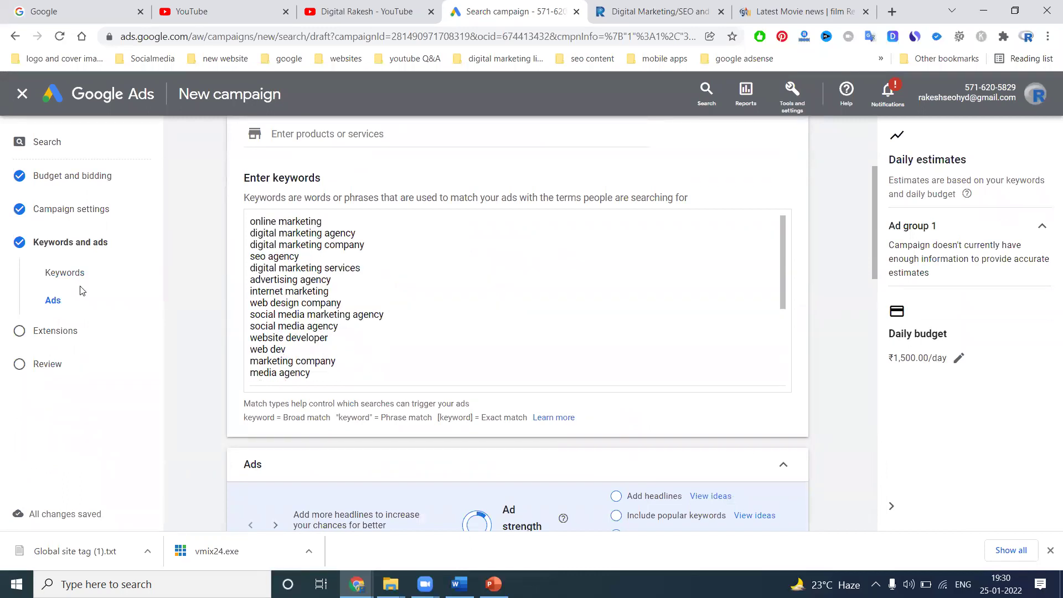
- Switch to PowerPoint and compare the Campaign Structure slide's ad groups and keyword lists with Ad group 1 in Google Ads
key(alt+Tab)
scroll(80, 287, up, 10)
scroll(79, 286, up, 10)
click(92, 162)
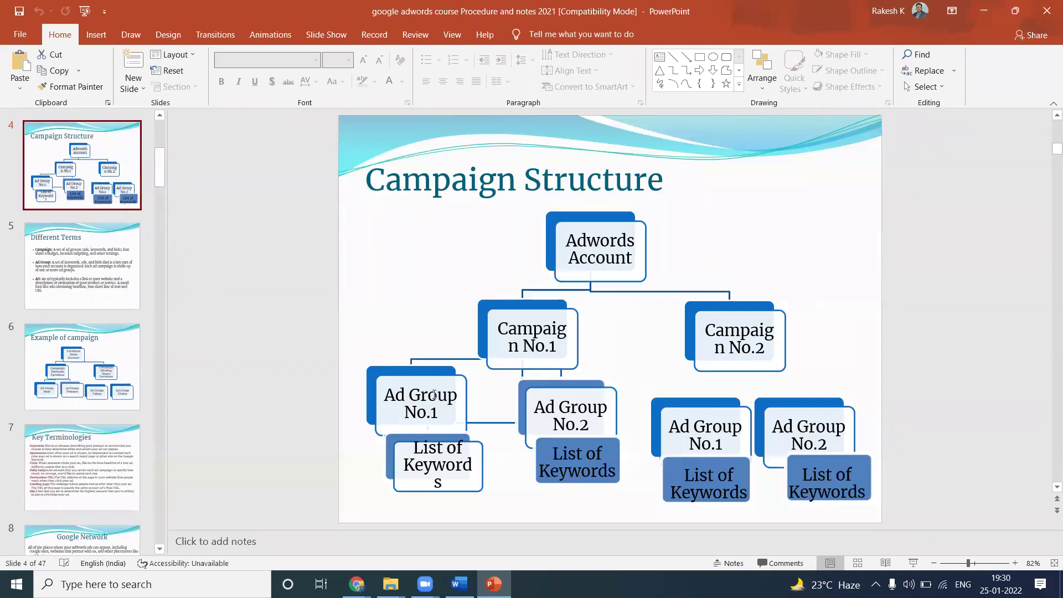
key(alt+Tab)
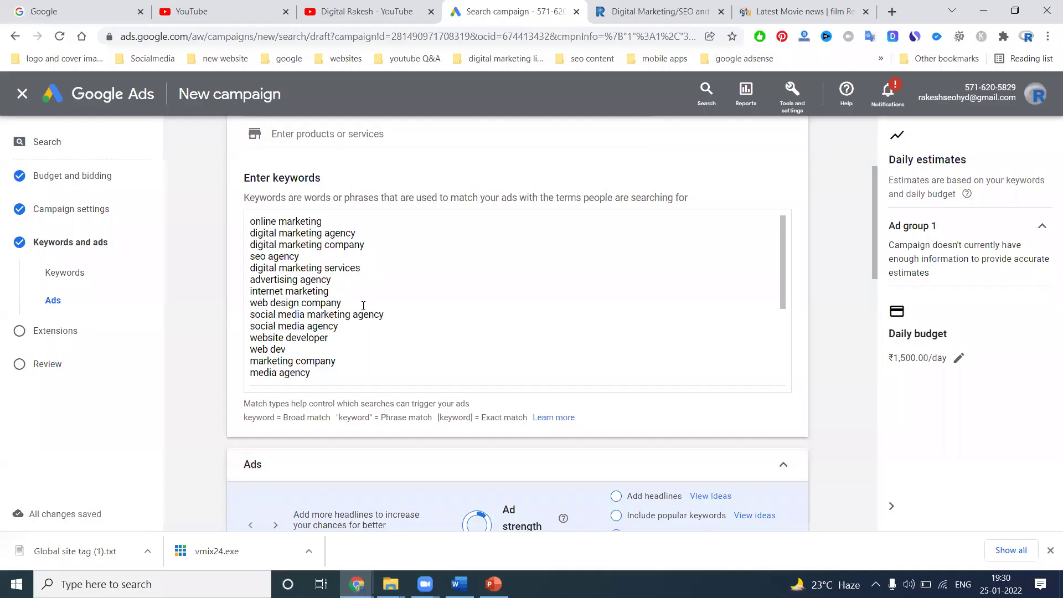
scroll(415, 382, up, 3)
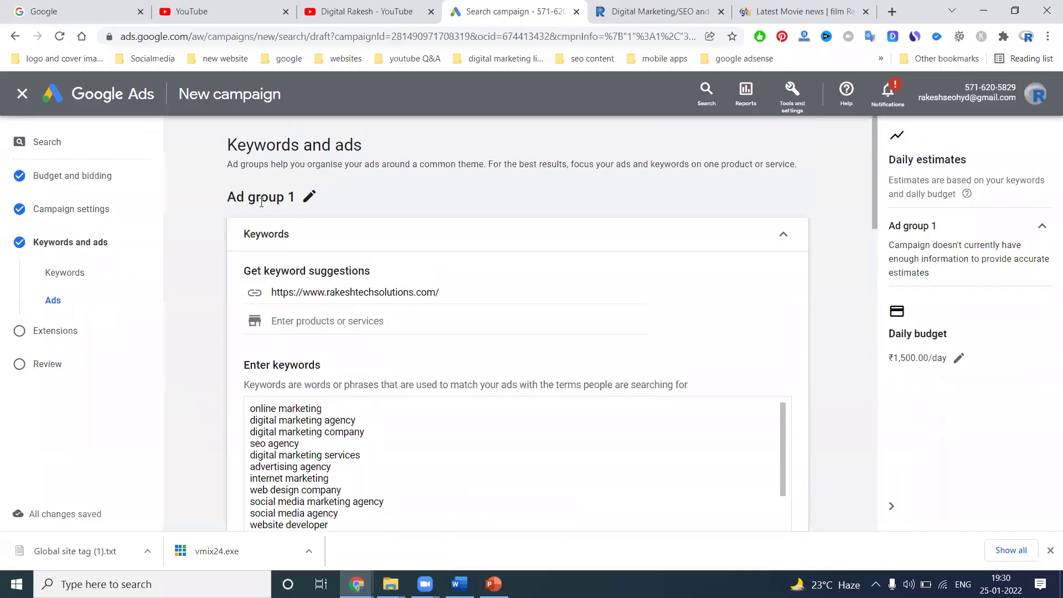
key(alt+Tab)
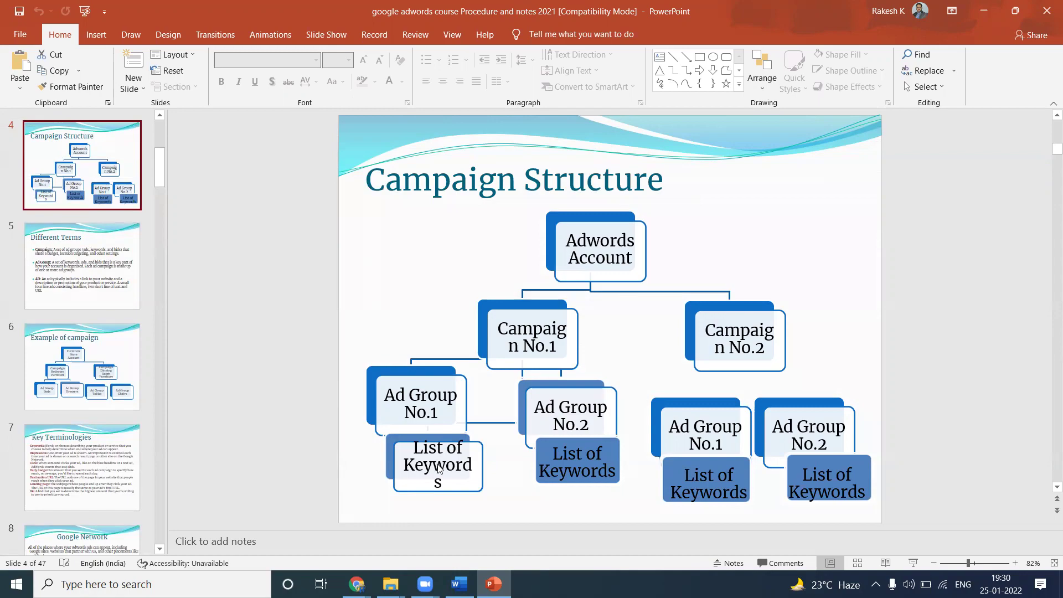
key(alt+Tab)
- Review the suggested keywords of Ad group 1 and the ad's final URL, headlines and descriptions
scroll(328, 403, down, 5)
scroll(206, 368, down, 5)
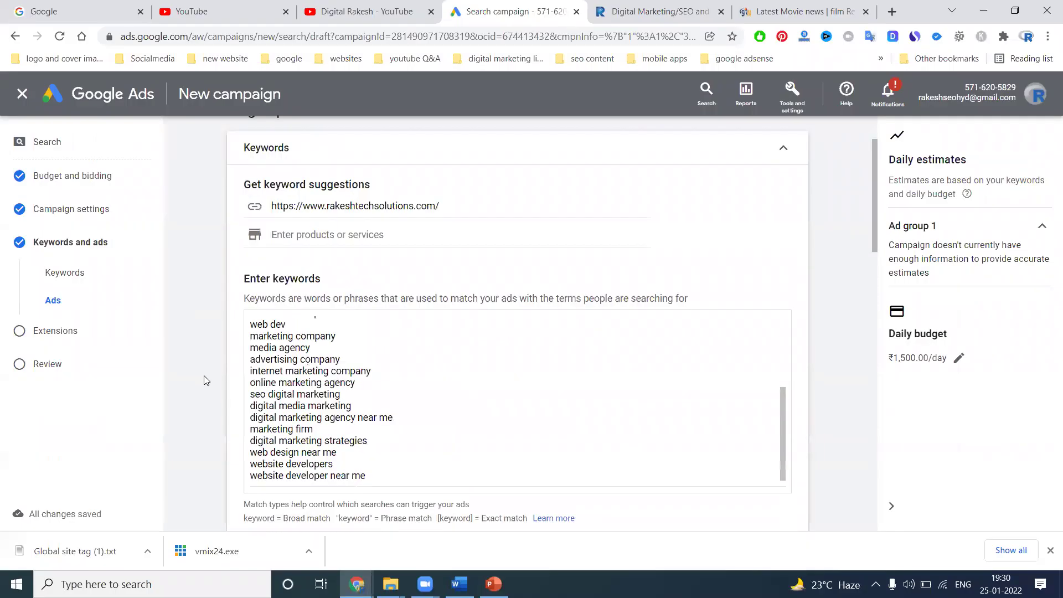
scroll(276, 259, up, 3)
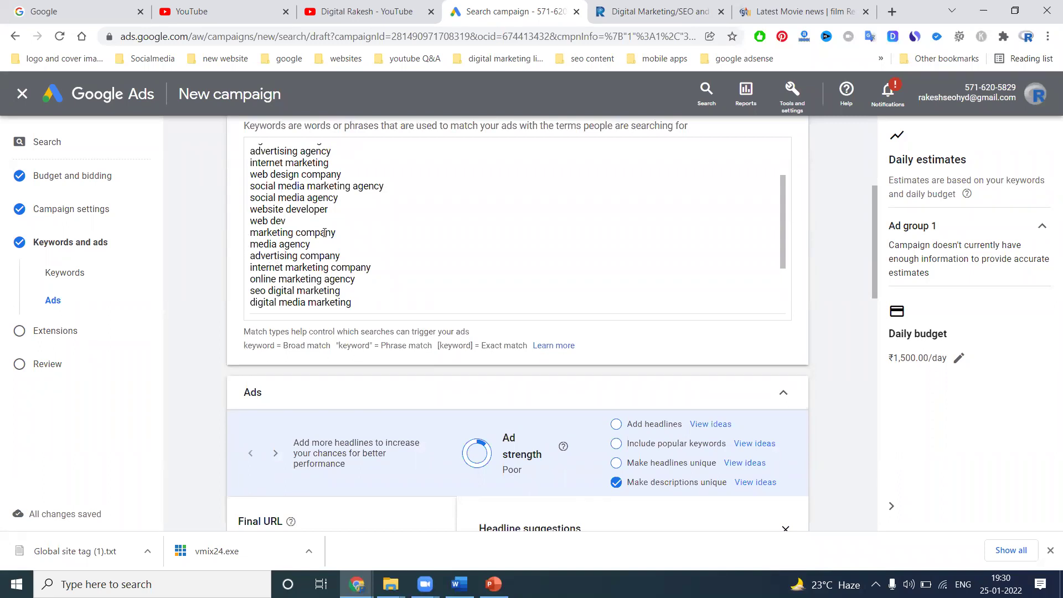
scroll(327, 249, down, 3)
scroll(333, 443, down, 5)
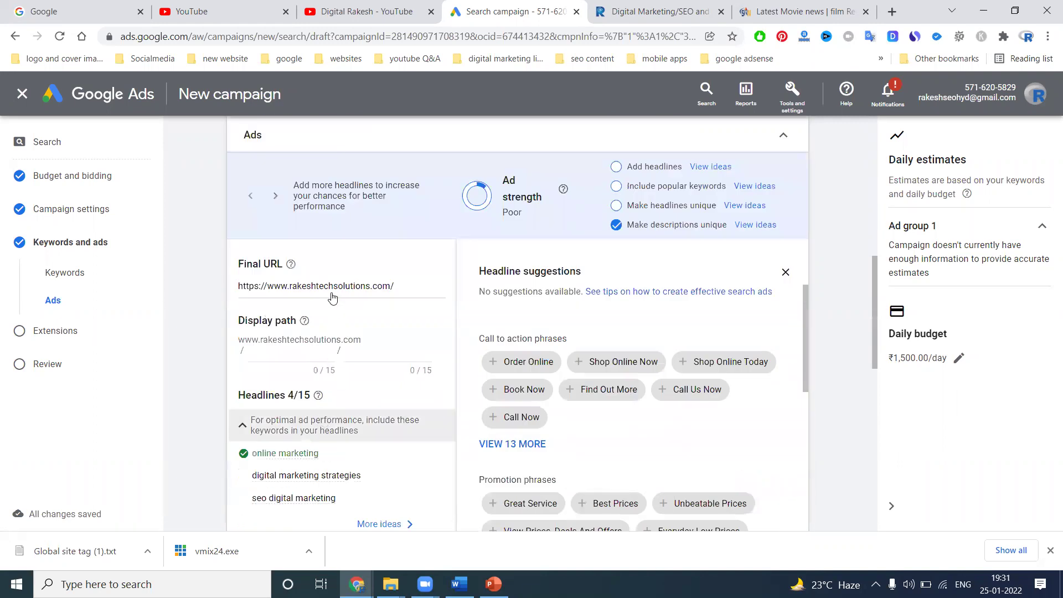
scroll(332, 311, down, 3)
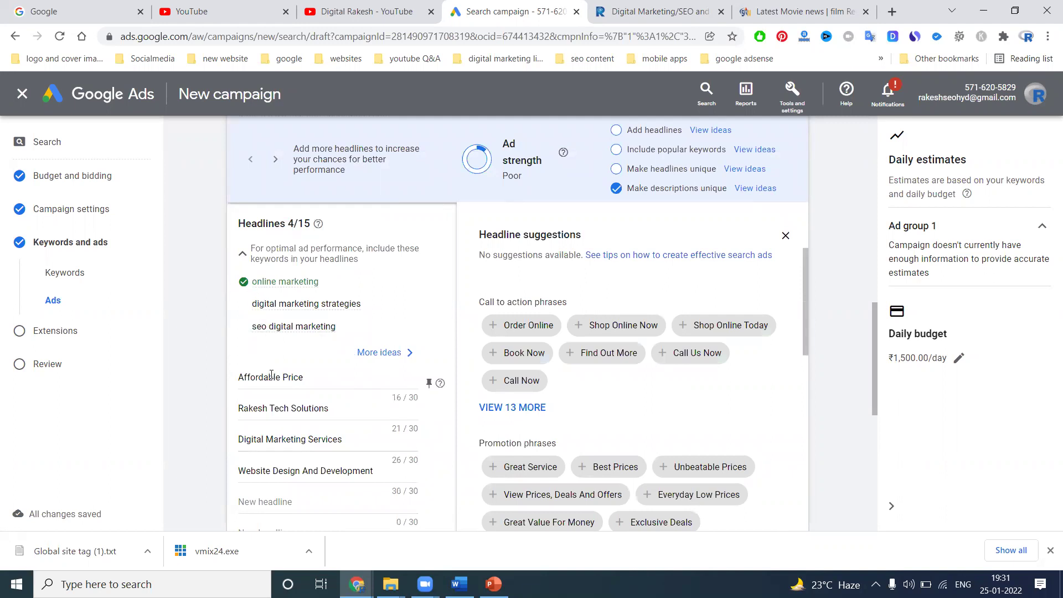
scroll(272, 376, down, 8)
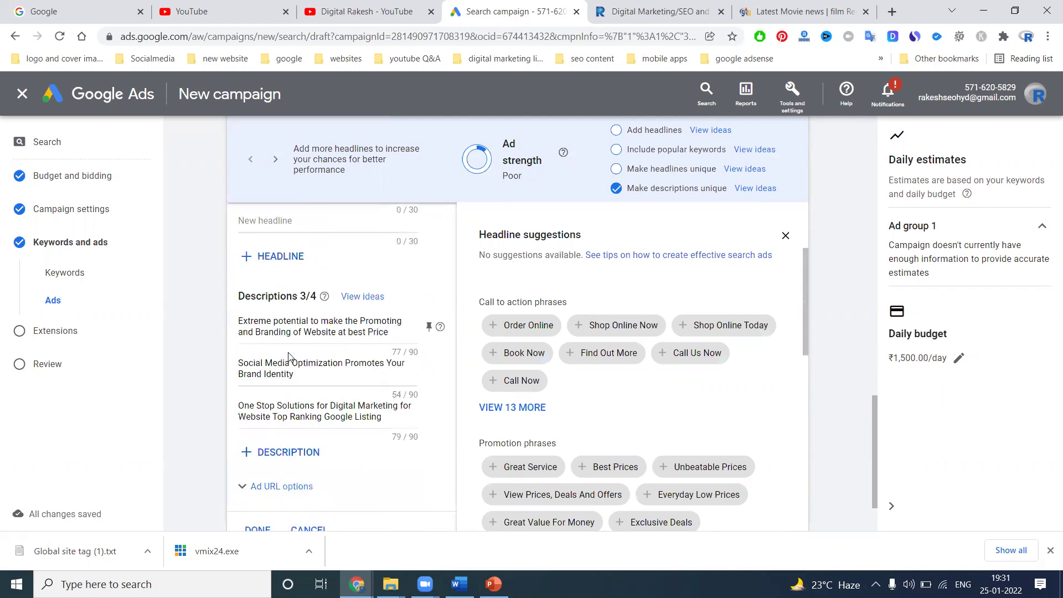
scroll(288, 358, up, 10)
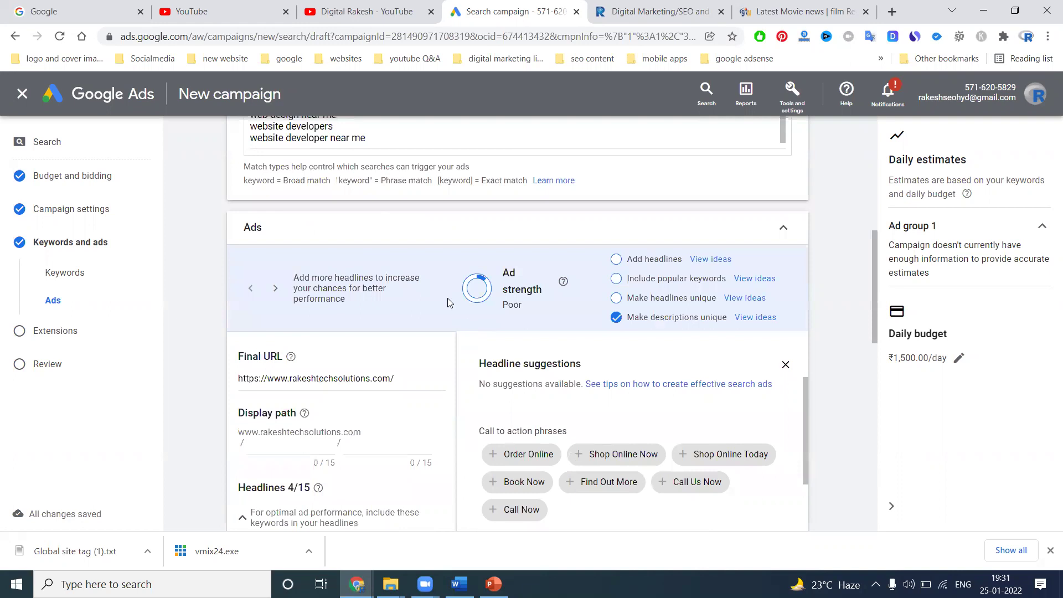
- Open more keyword ideas for the ad's headlines and examine them alongside the existing headlines and descriptions
click(714, 263)
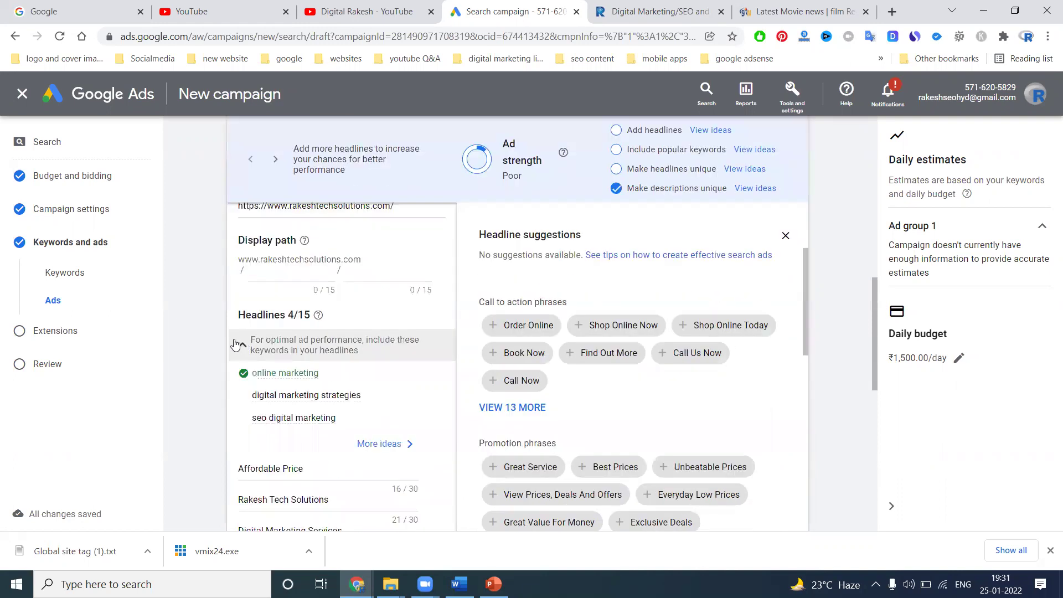
scroll(237, 343, down, 1)
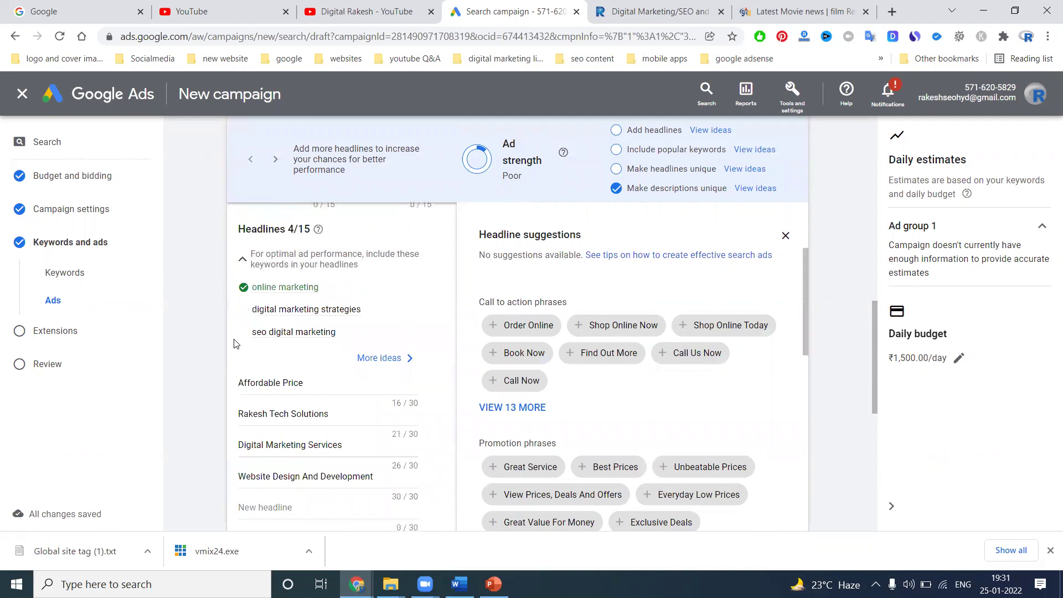
click(380, 359)
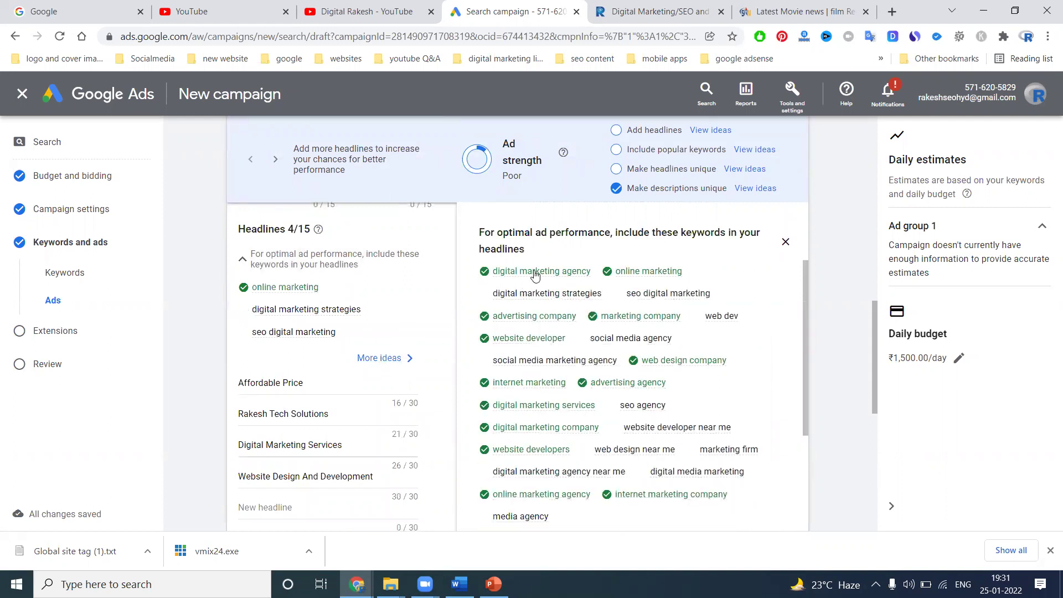
scroll(171, 346, down, 4)
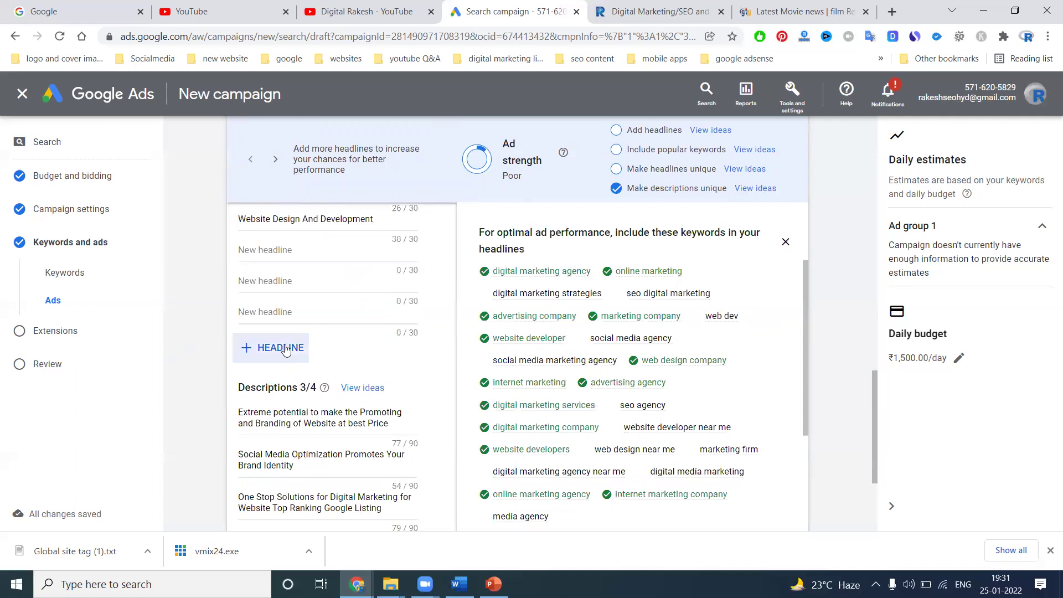
scroll(306, 409, down, 3)
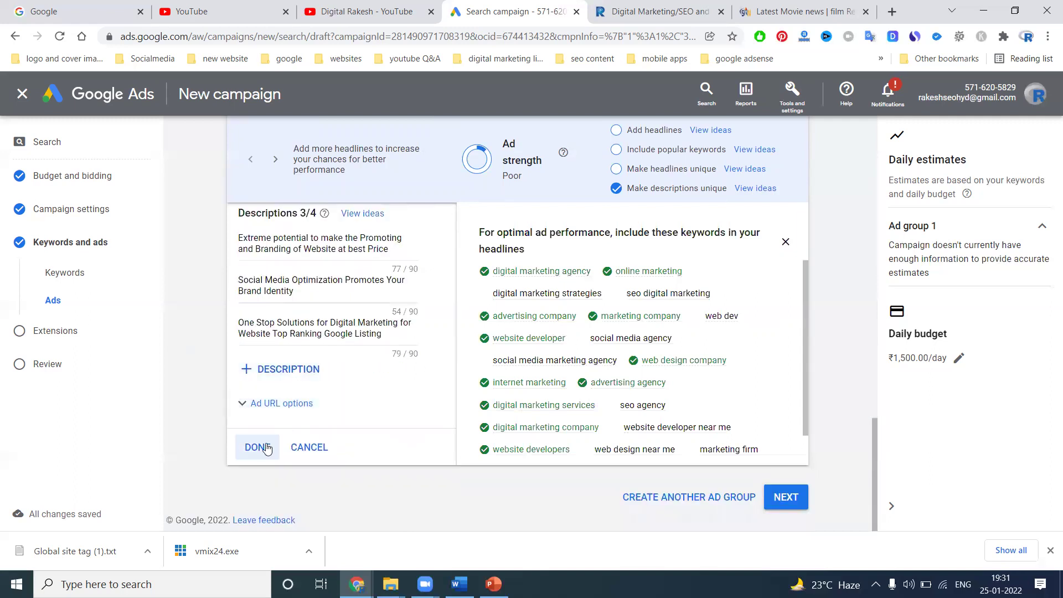
scroll(291, 302, up, 5)
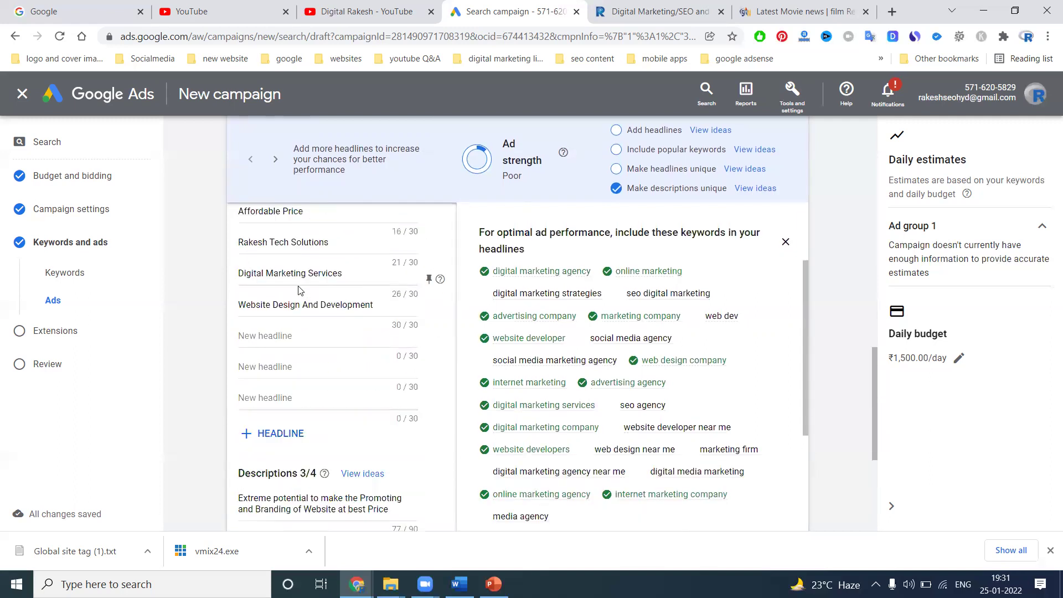
scroll(306, 261, up, 2)
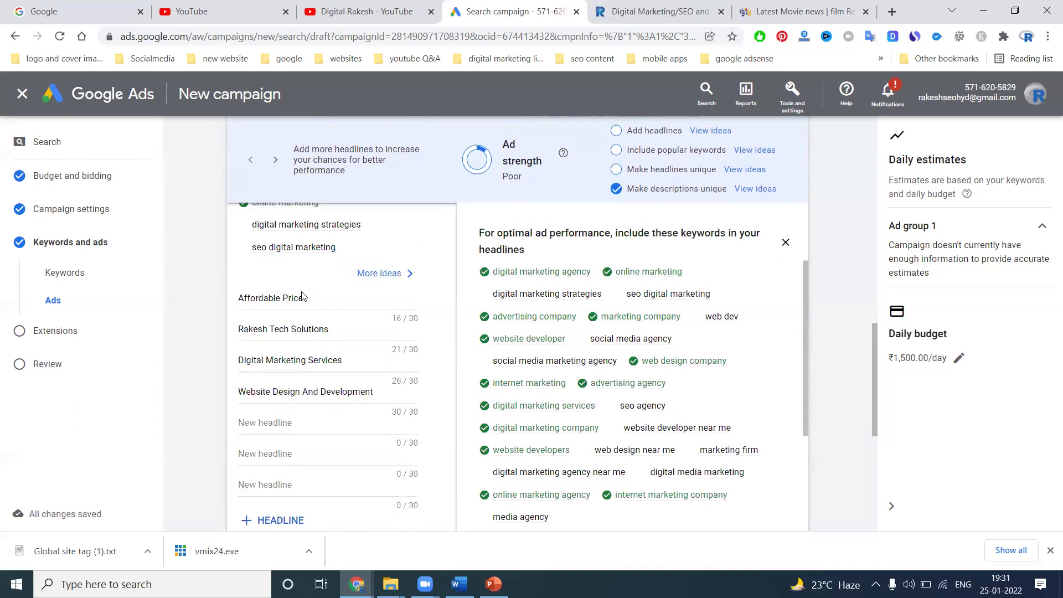
scroll(470, 306, down, 3)
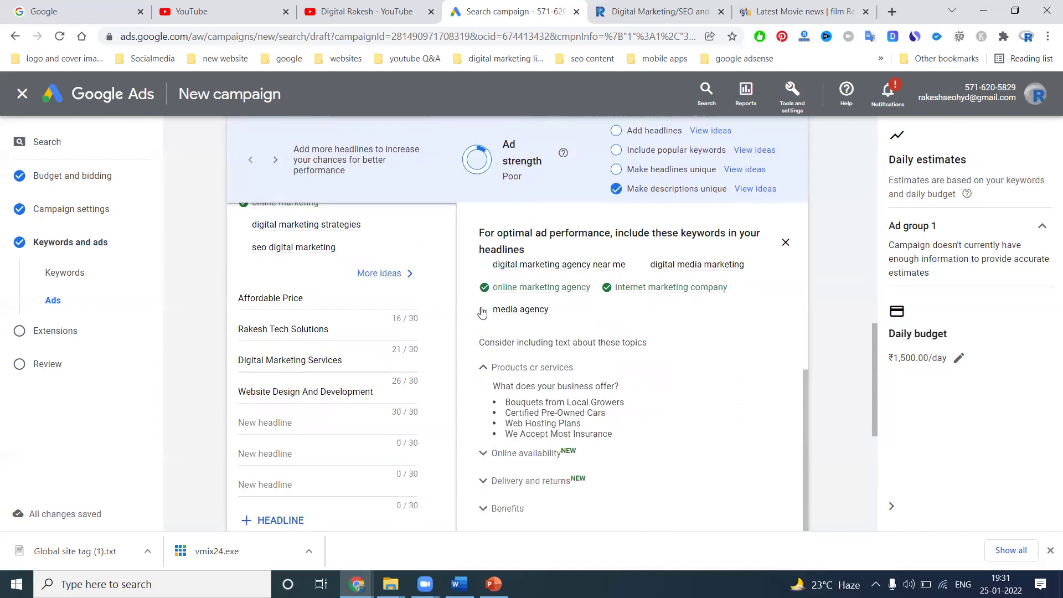
scroll(438, 330, down, 5)
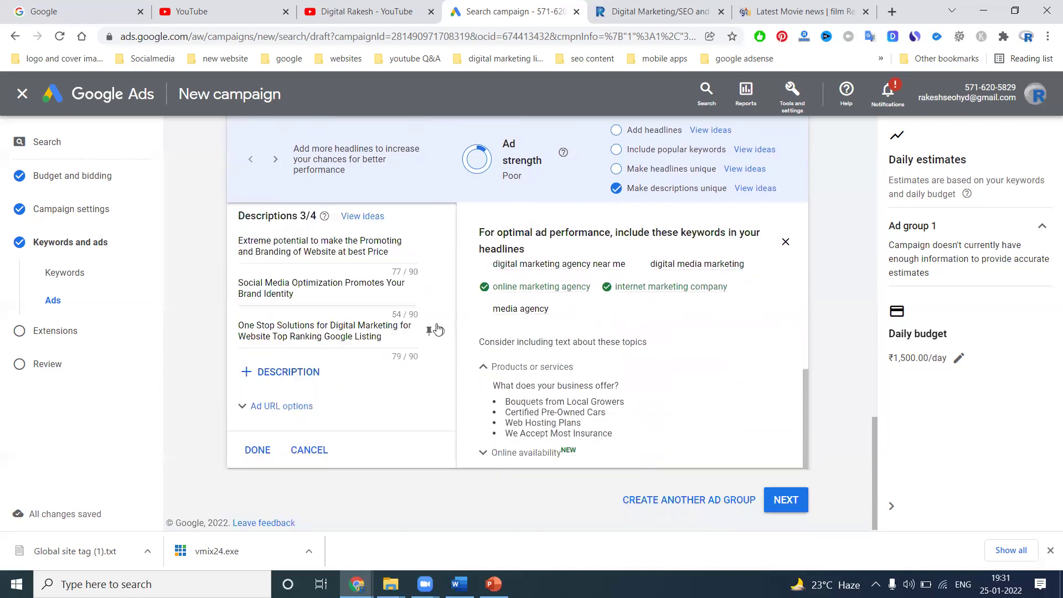
- Finish the responsive search ad with its current headlines and descriptions and continue to the Extensions stage
click(257, 450)
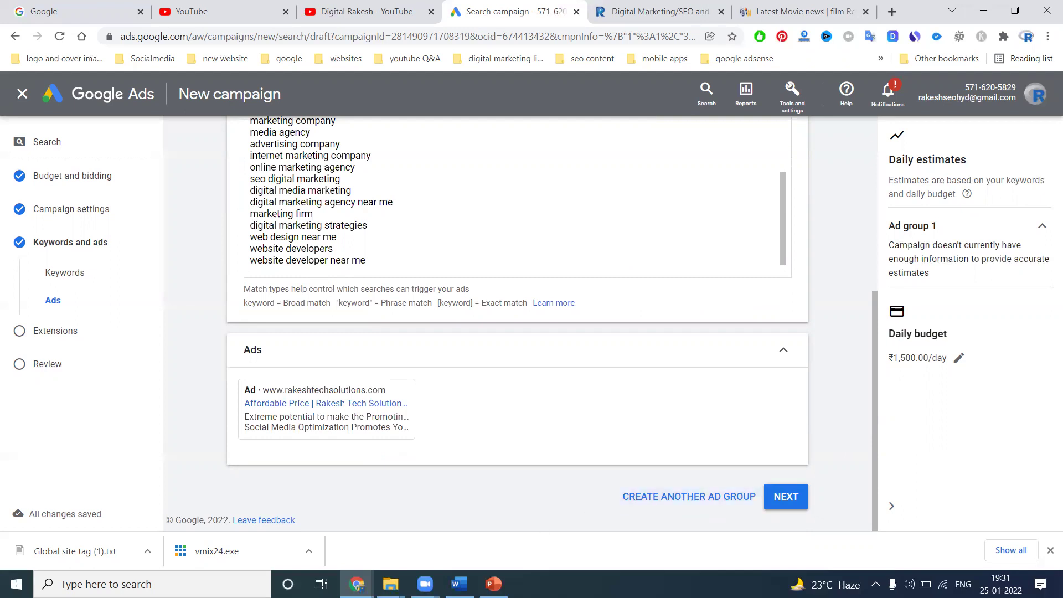
key(alt+Tab)
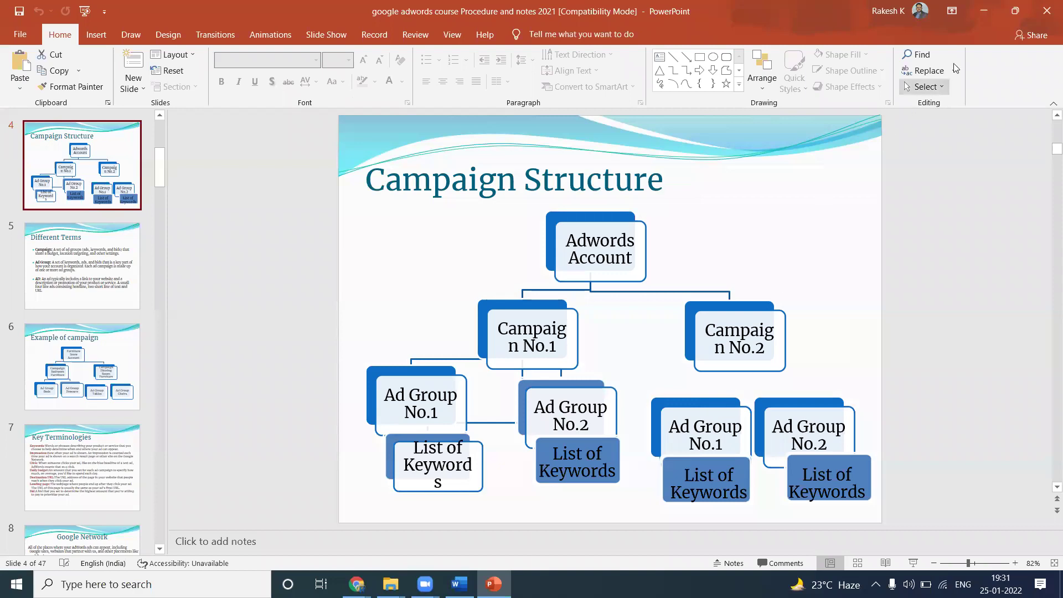
click(993, 6)
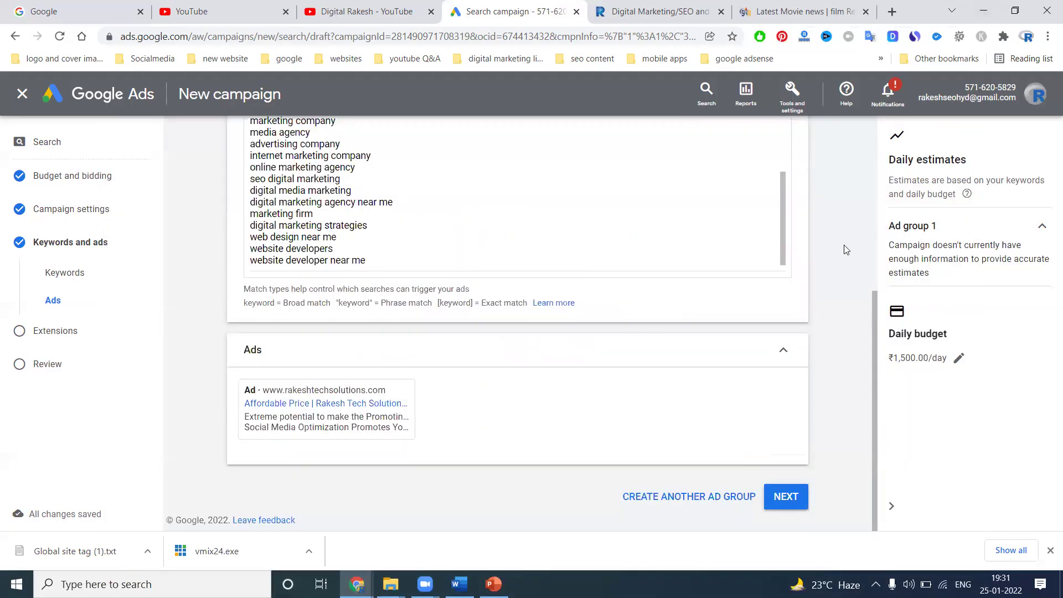
click(781, 501)
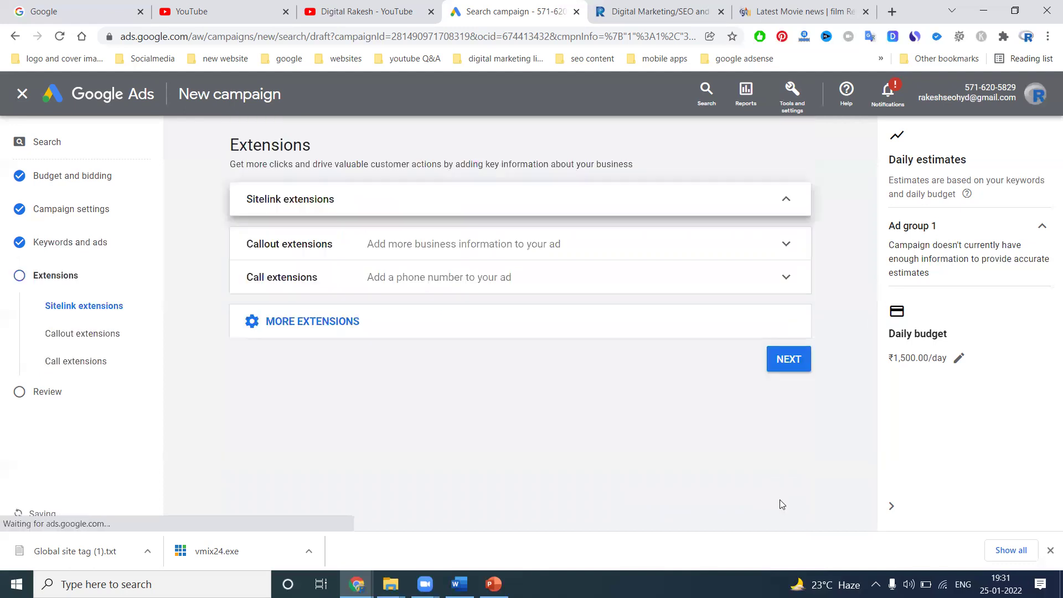
- Review the existing sitelink extension and compare it with the sitelinks of the ads in the Google search results for digital marketing canada
scroll(200, 260, down, 3)
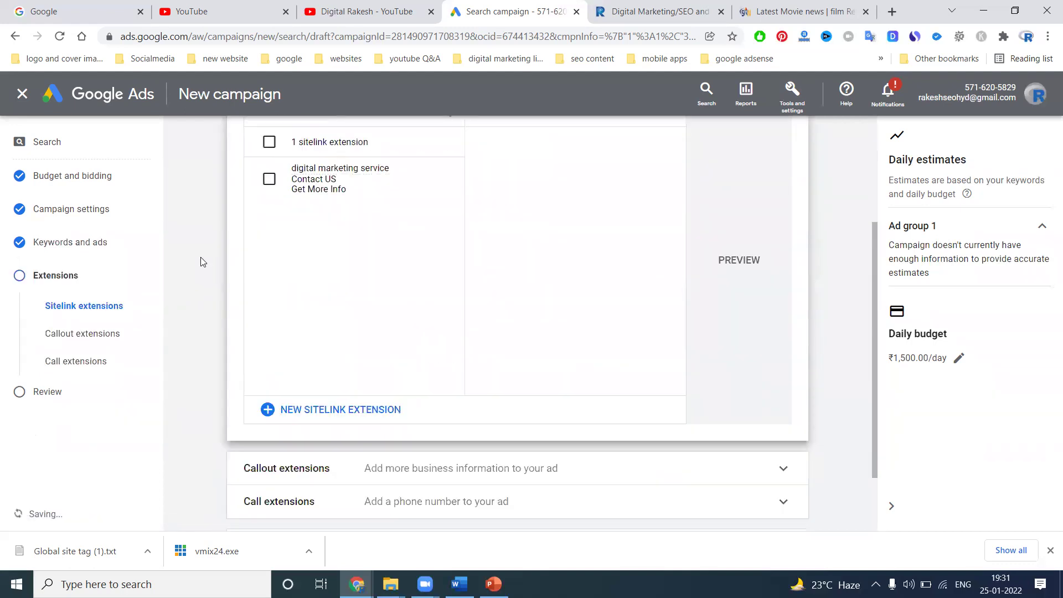
scroll(260, 235, up, 2)
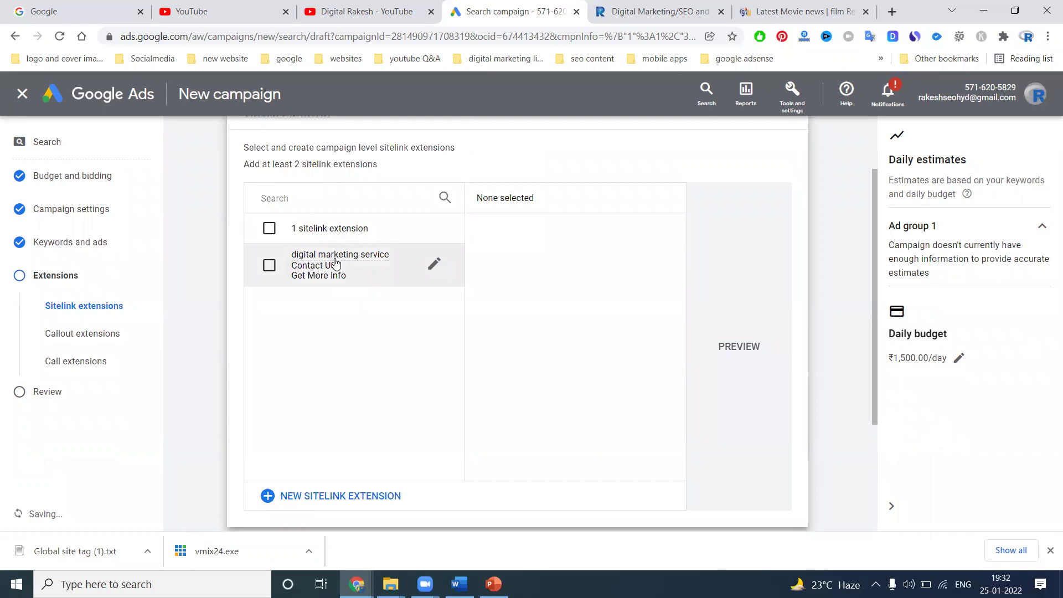
scroll(338, 263, down, 2)
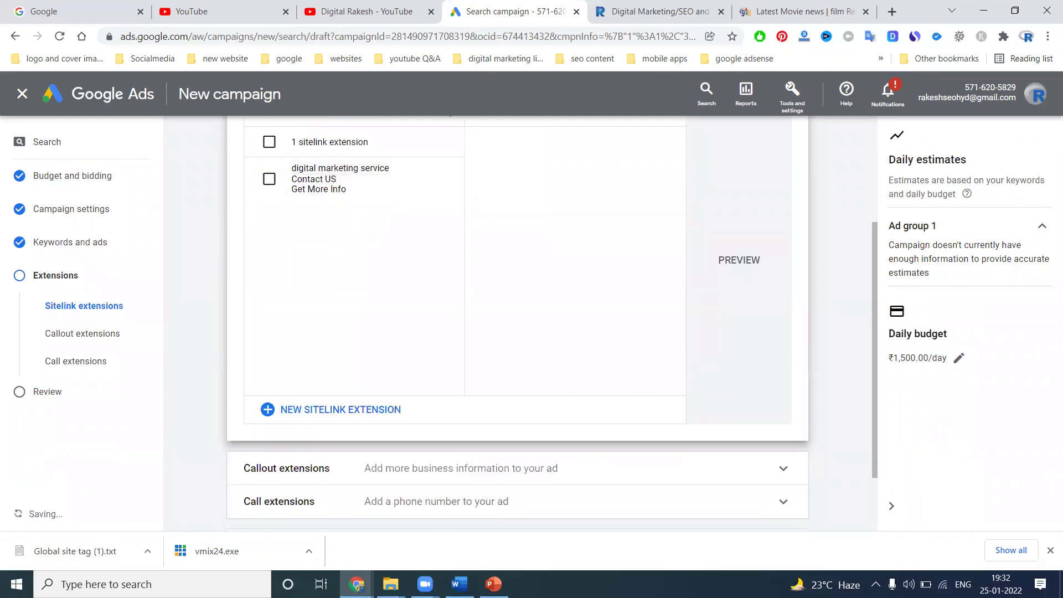
key(alt+Tab)
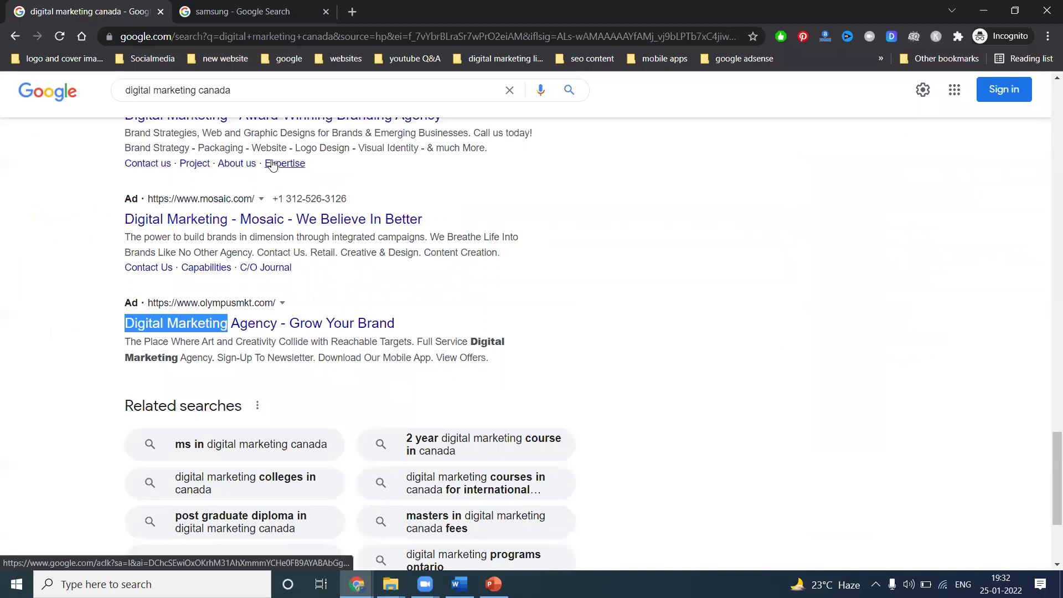
key(alt+Tab)
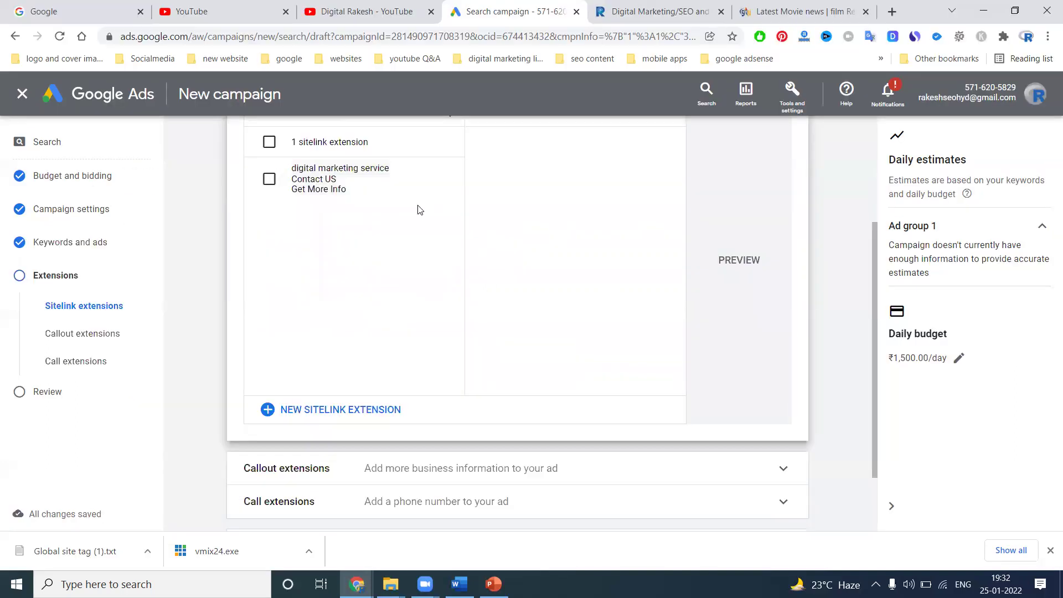
- Open the form for new sitelink extensions, examine its text, description and final URL fields, and close it without saving
click(342, 413)
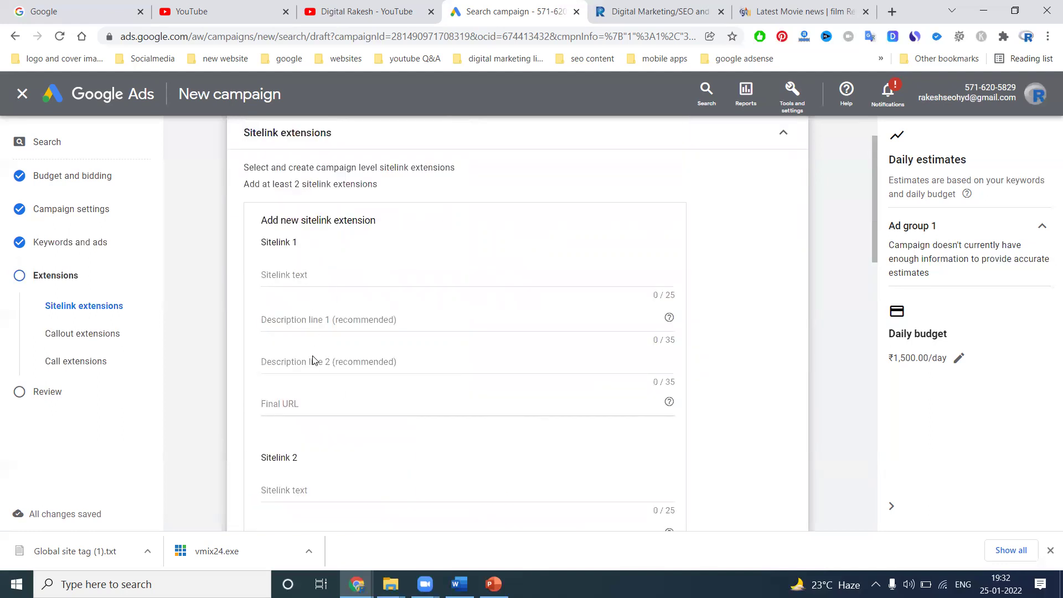
scroll(307, 402, down, 3)
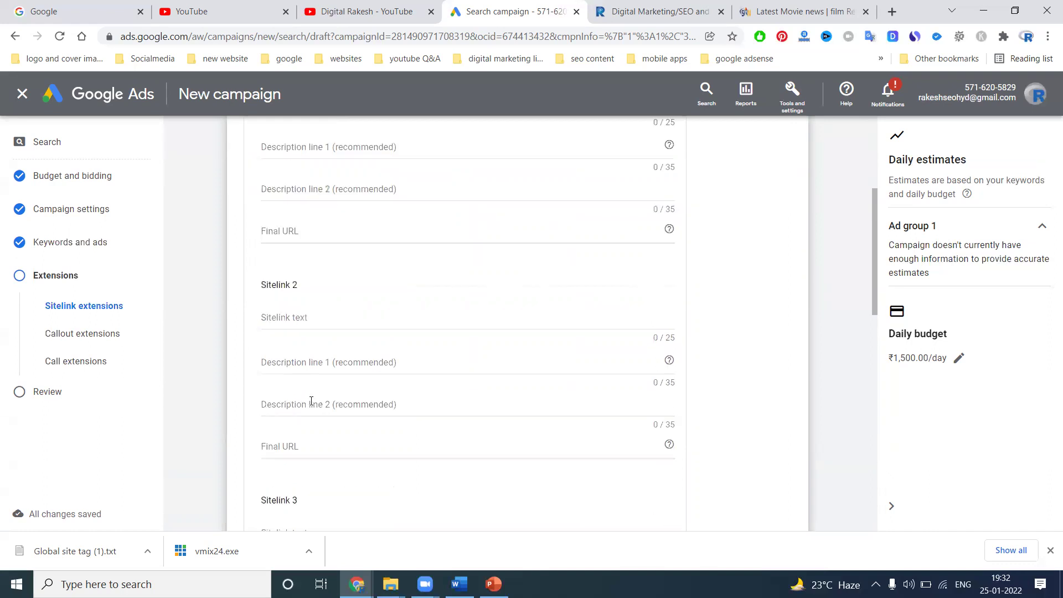
scroll(395, 345, down, 10)
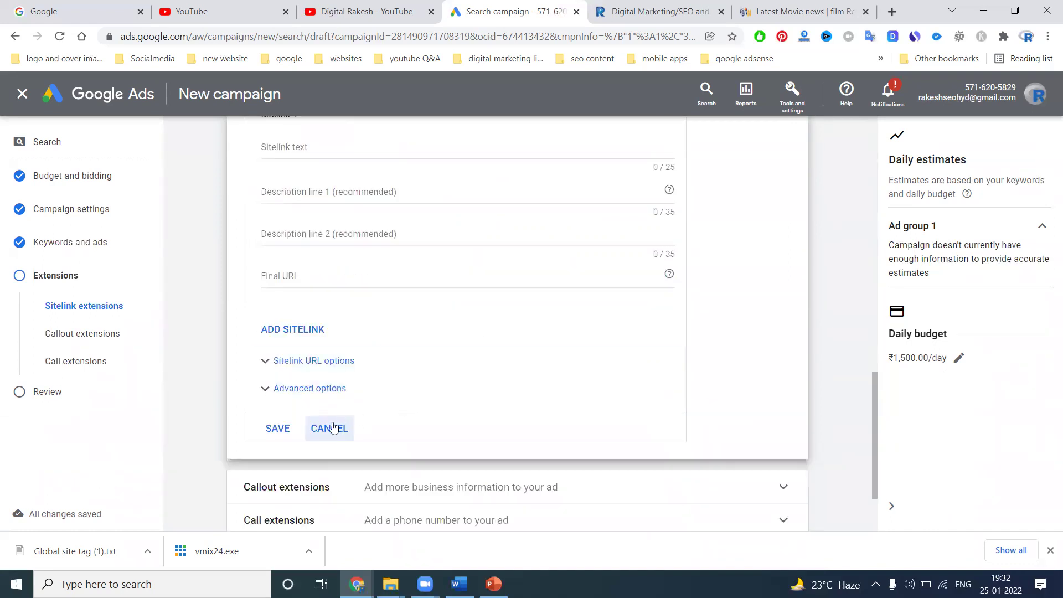
click(321, 429)
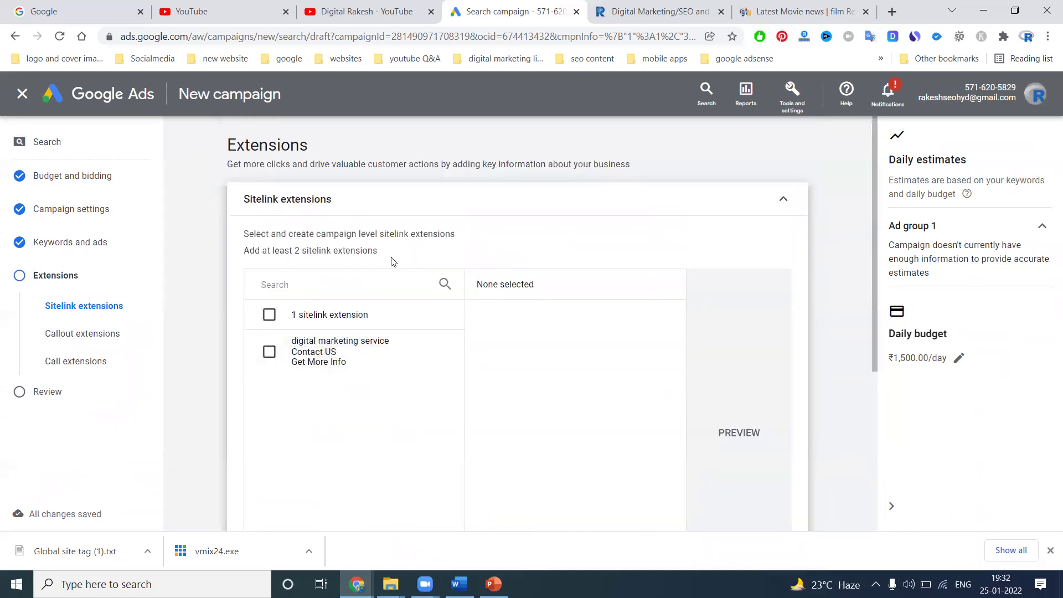
- Compare the callout and call extension options with the phone number and extra text of the ads in the Google search results
scroll(395, 263, down, 3)
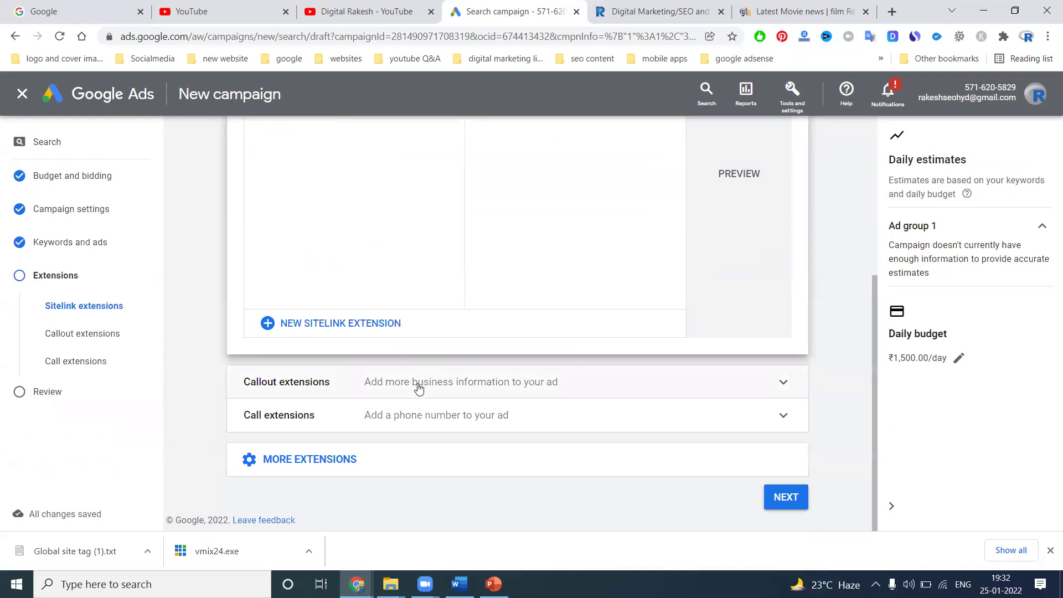
mouse_move(356, 584)
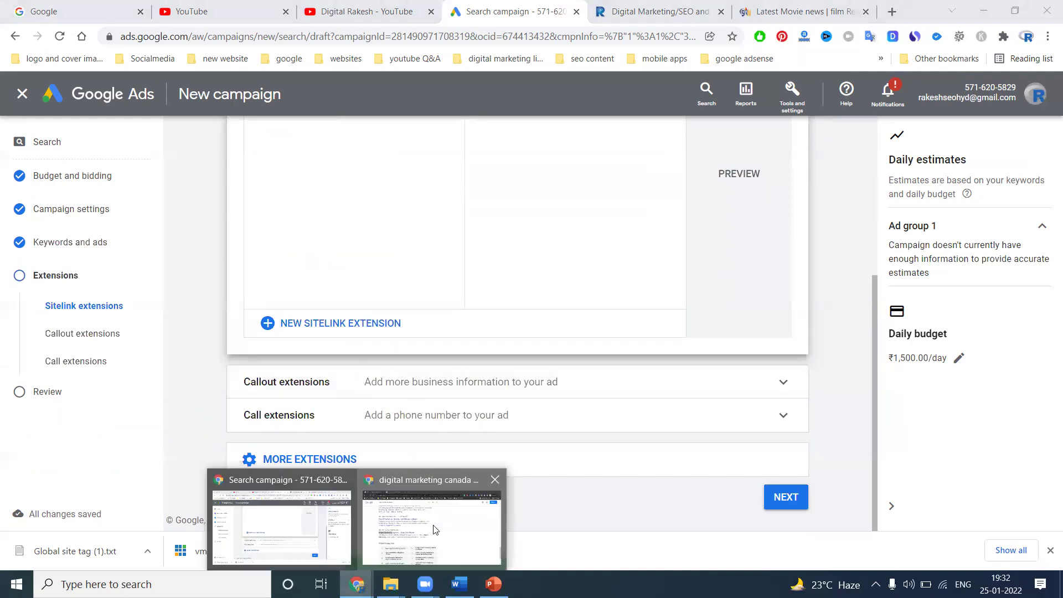
click(421, 515)
scroll(396, 377, up, 1)
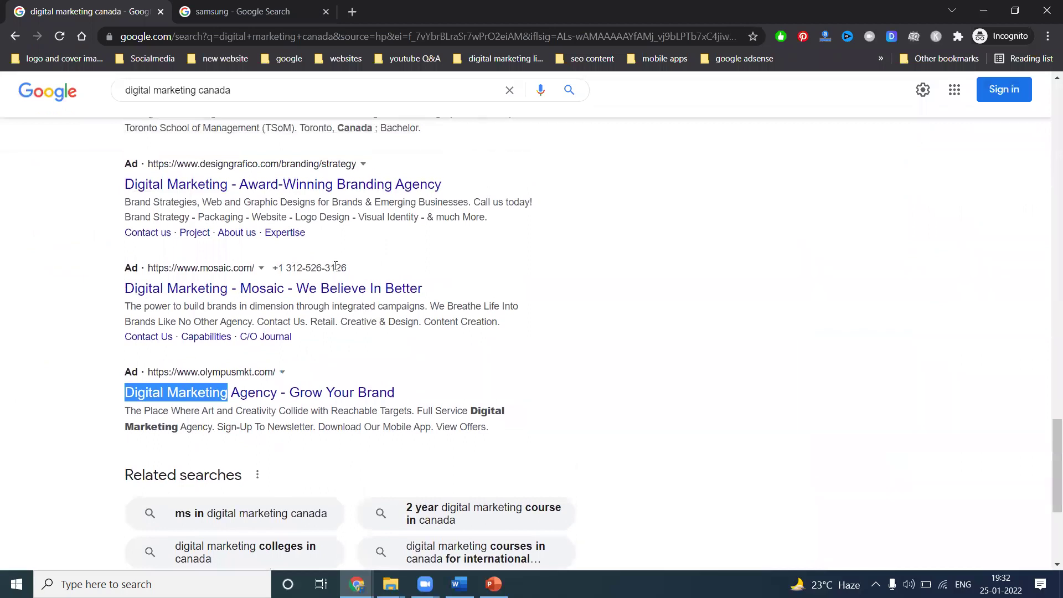
scroll(343, 271, up, 1)
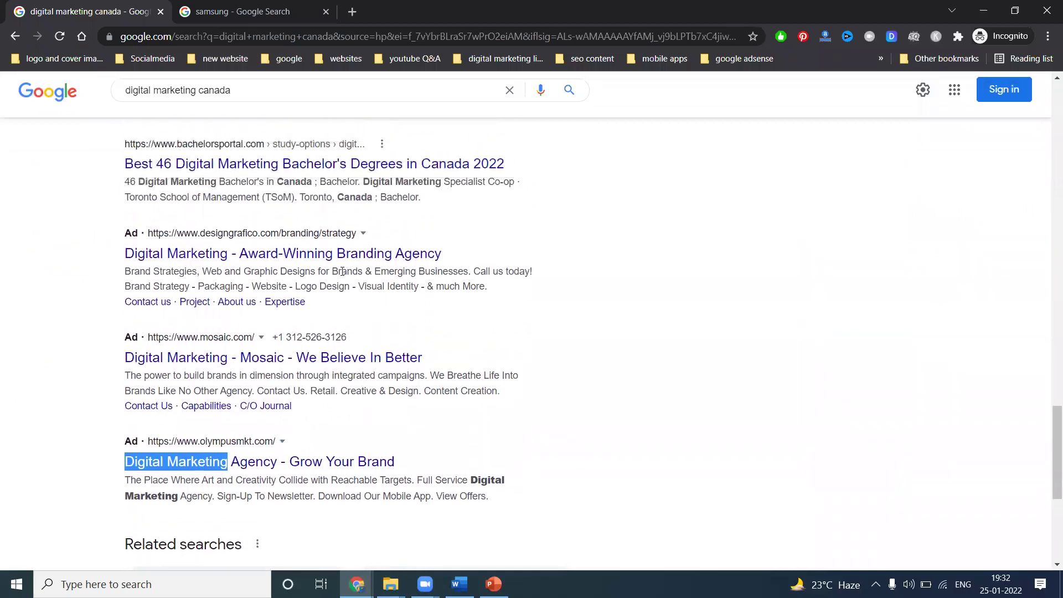
key(alt+Tab)
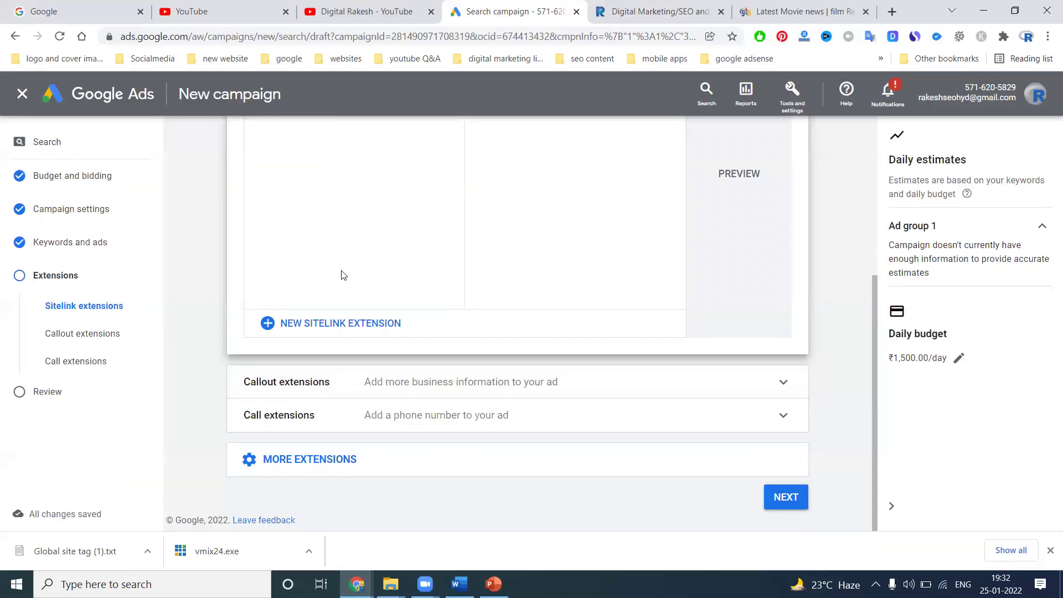
- Show the additional extension types, examine the app extension's platform and app lookup settings, and collapse the app extension form
click(337, 457)
scroll(185, 358, down, 3)
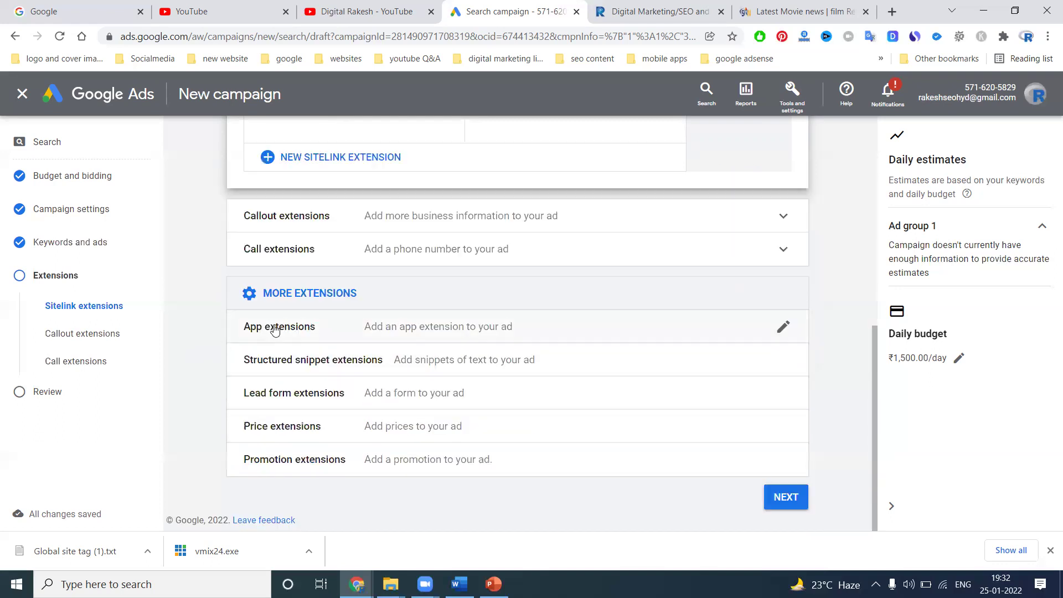
click(408, 327)
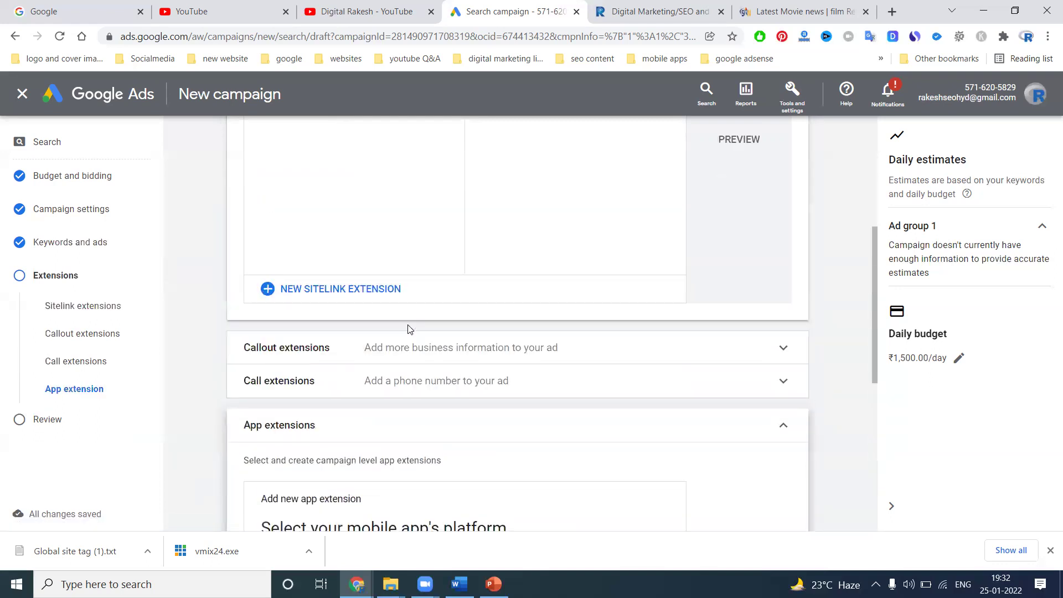
scroll(408, 329, down, 5)
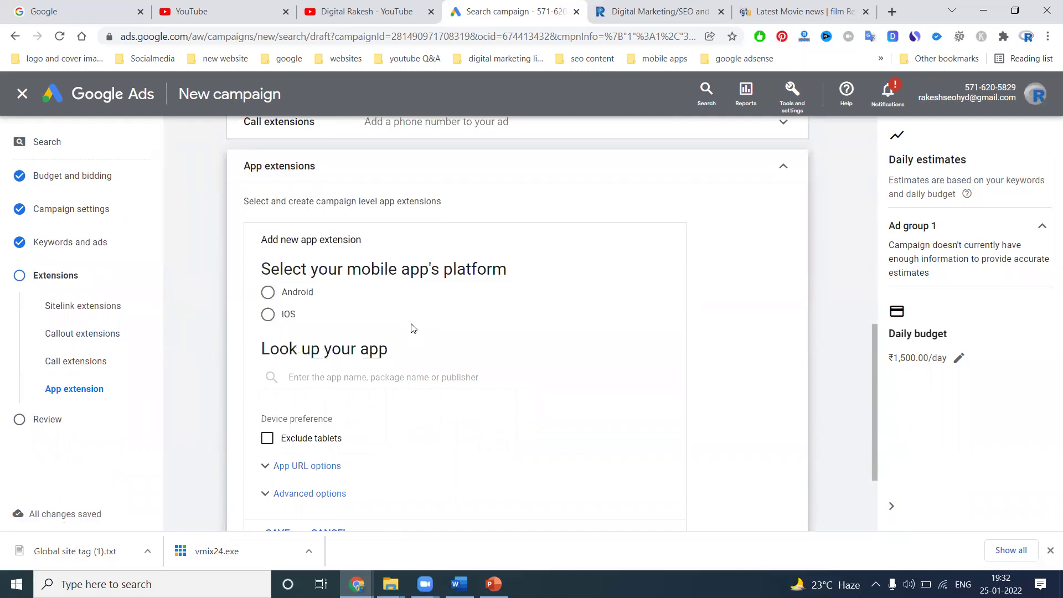
click(781, 169)
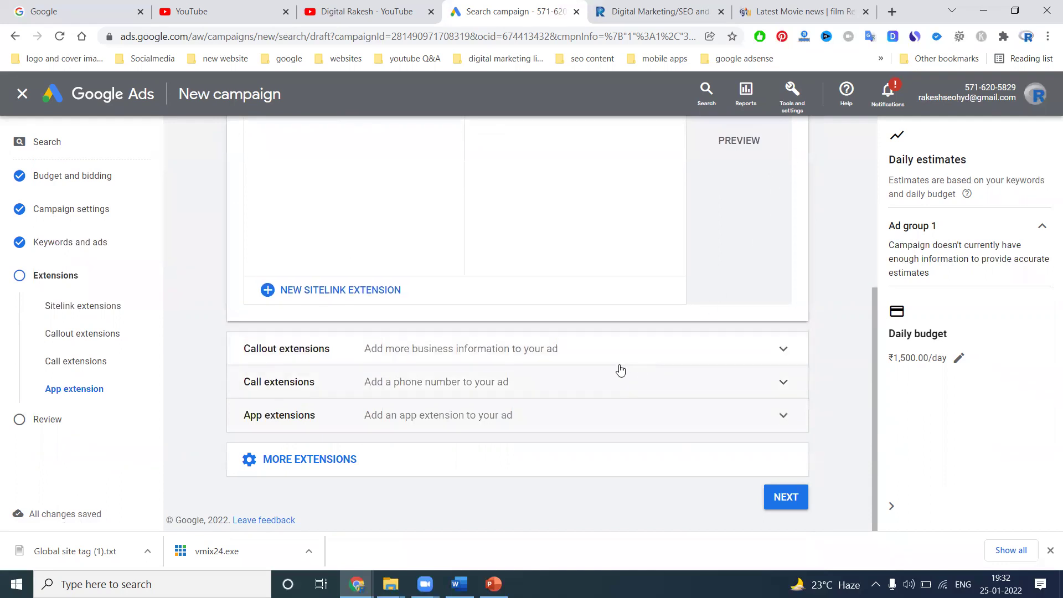
- List the remaining extension types again and review the structured snippet, lead form, price and promotion options alongside the sitelinks
click(326, 461)
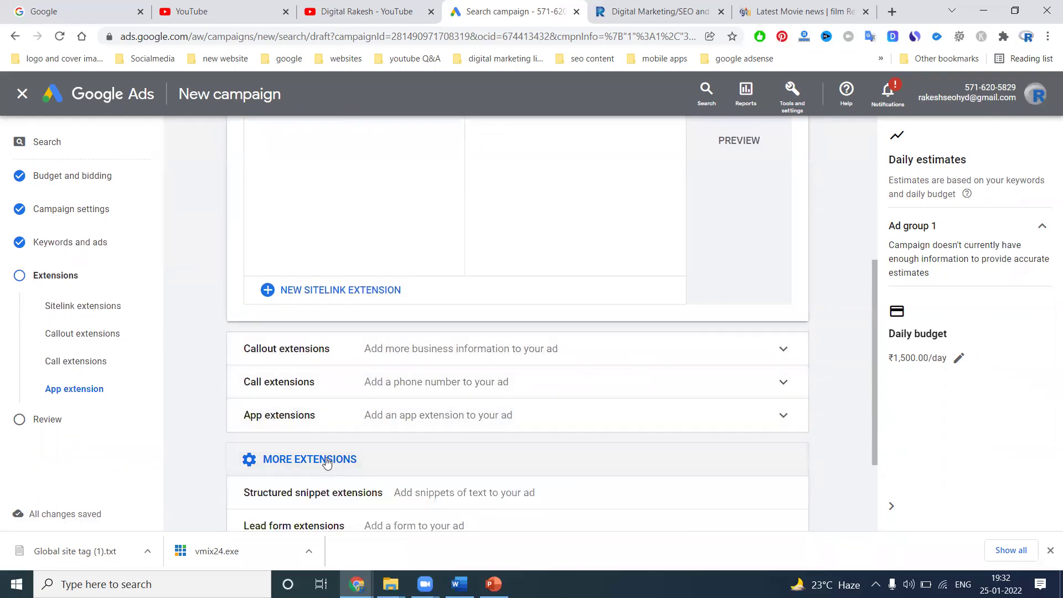
scroll(310, 432, down, 2)
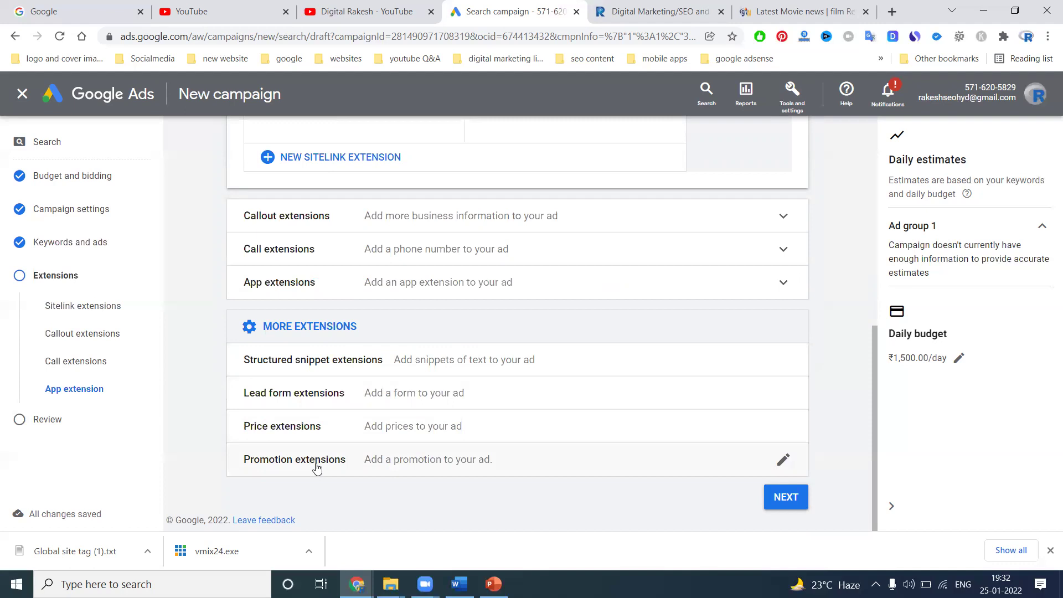
scroll(333, 395, up, 5)
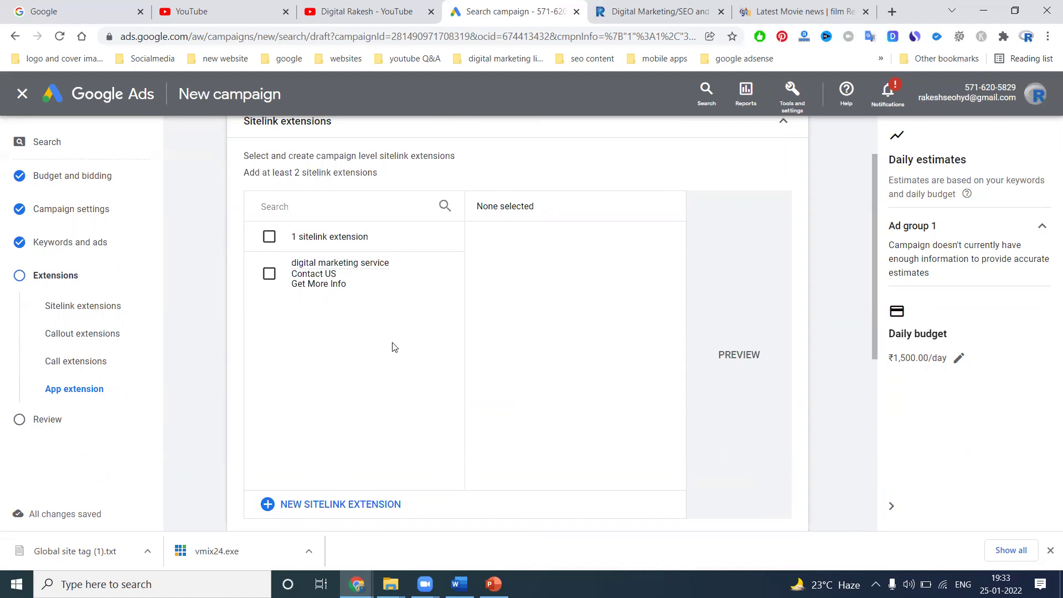
scroll(394, 347, down, 5)
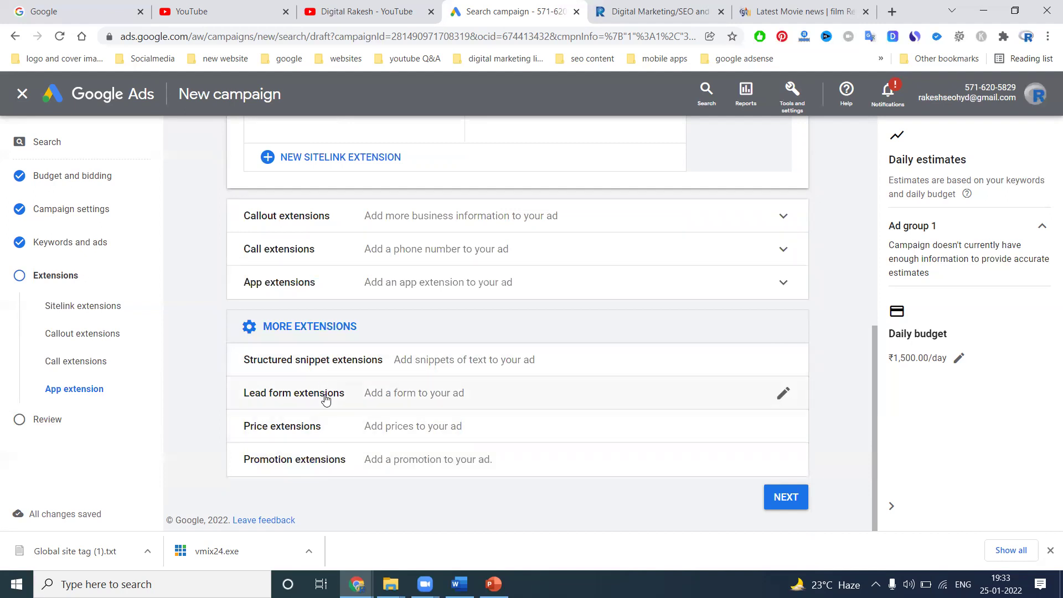
- Switch to the Rakesh Tech Solutions website and examine its Contact Us page, including the contact details and message form
click(623, 6)
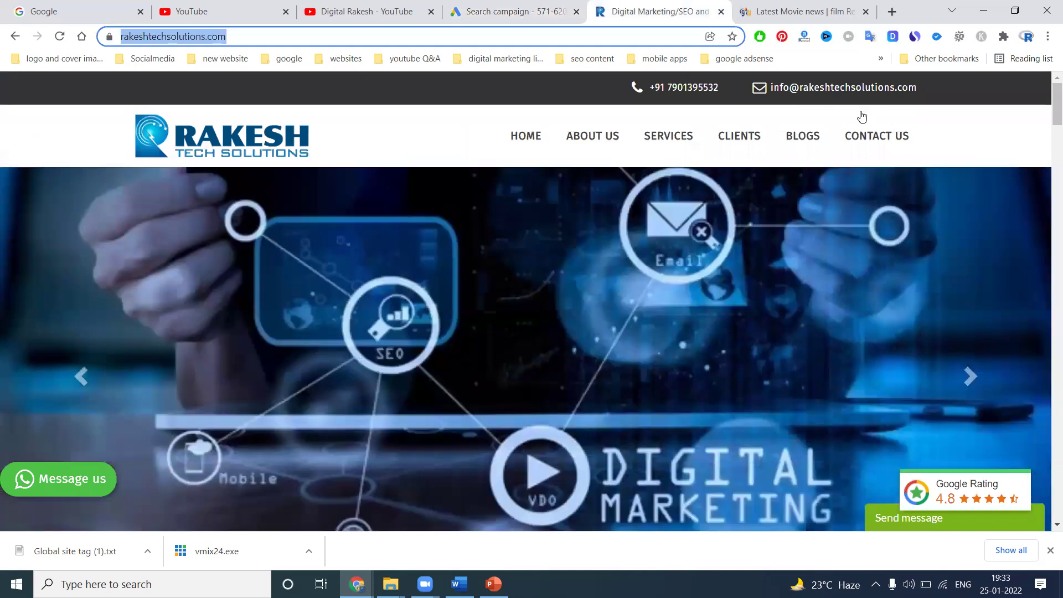
click(862, 132)
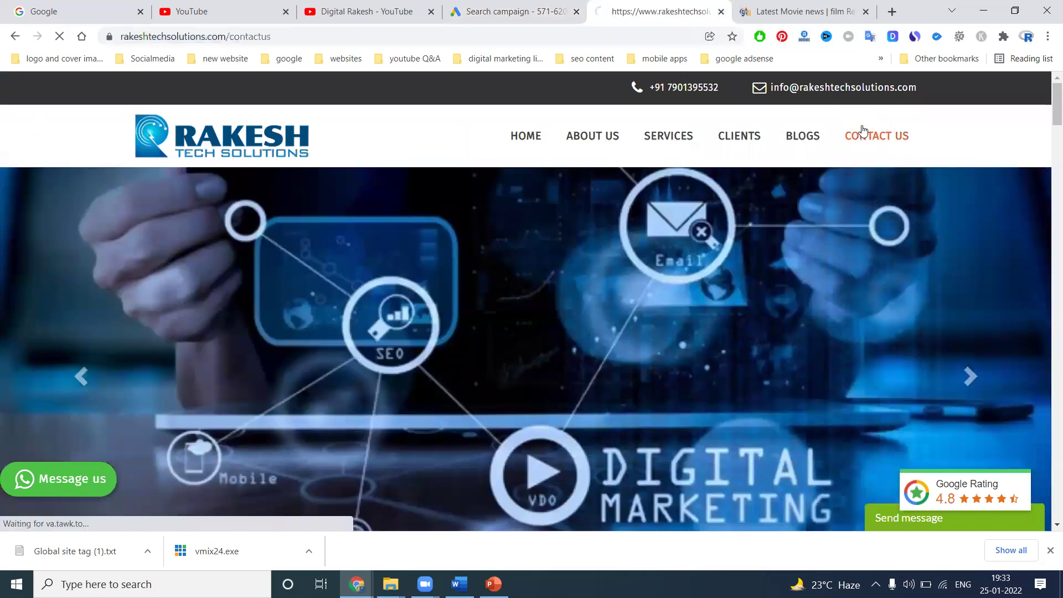
scroll(712, 228, down, 5)
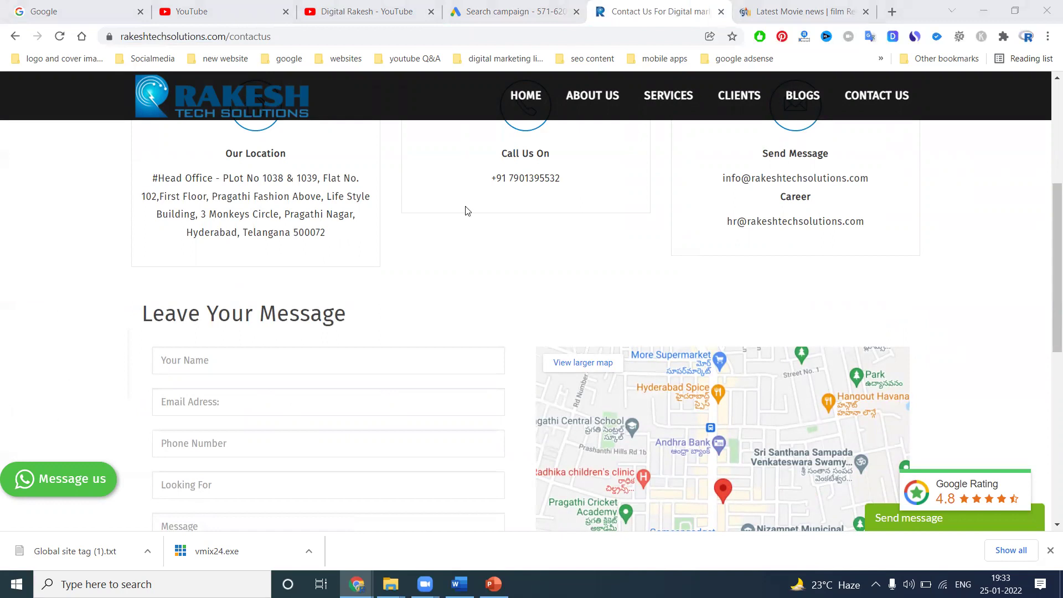
- Return to Google Ads, leave the Extensions stage without adding any, check the campaign summary and publish the campaign
key(ctrl+shift+Tab)
click(788, 497)
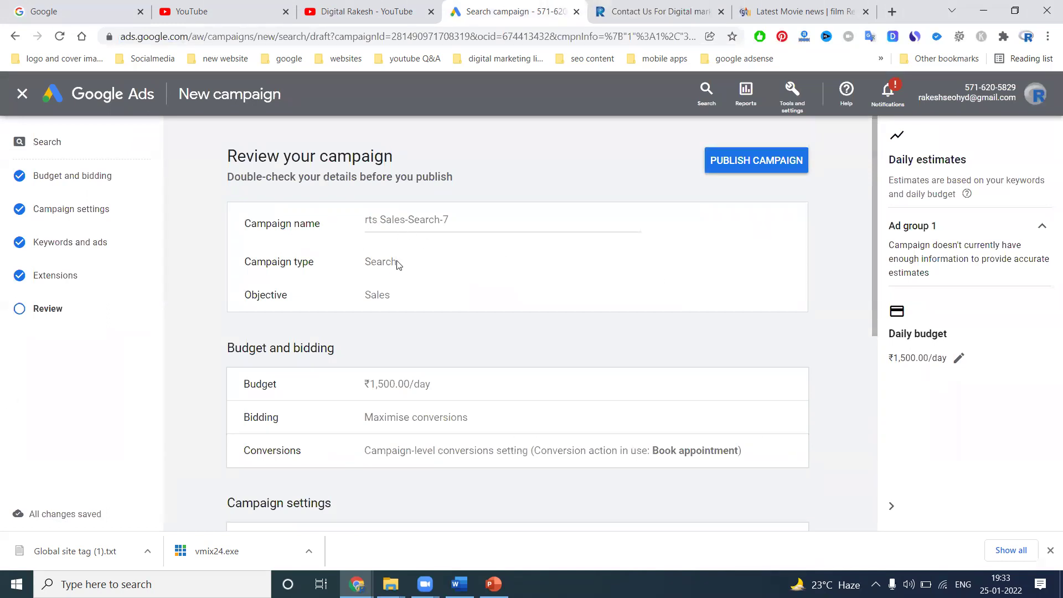
scroll(392, 301, down, 3)
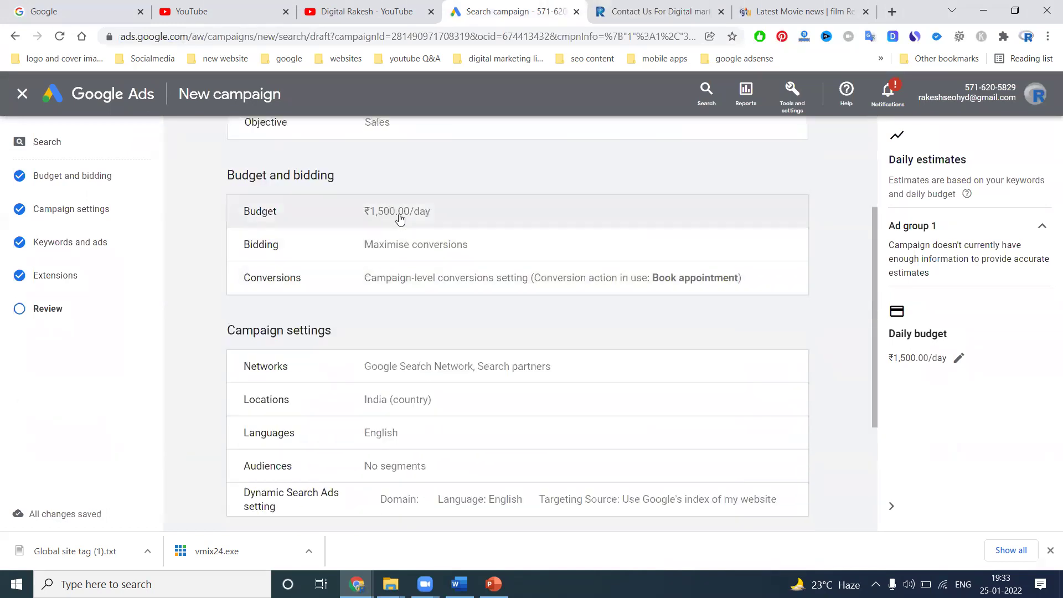
scroll(400, 219, up, 2)
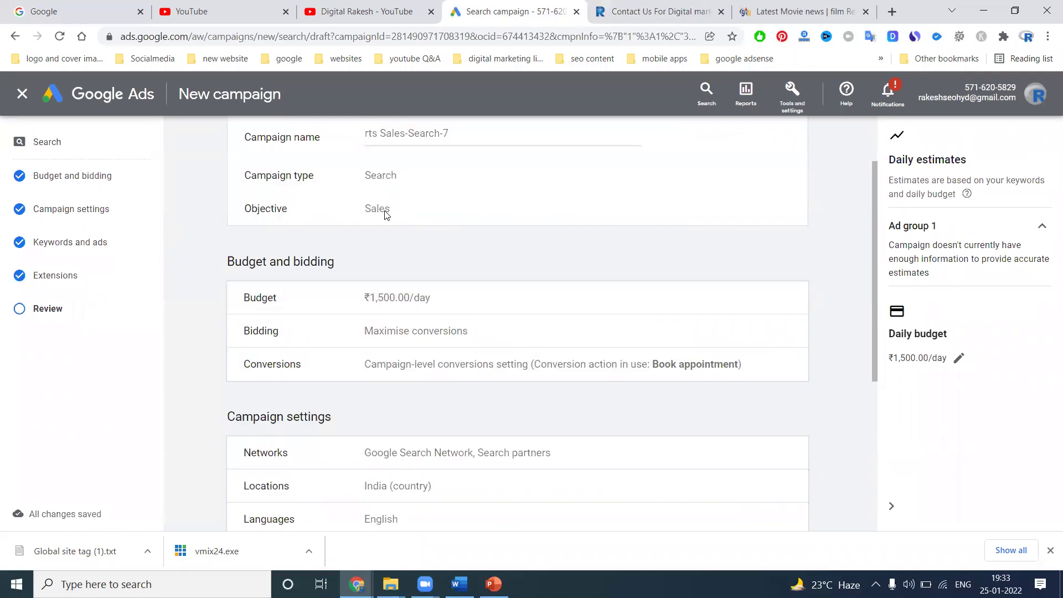
scroll(402, 340, down, 4)
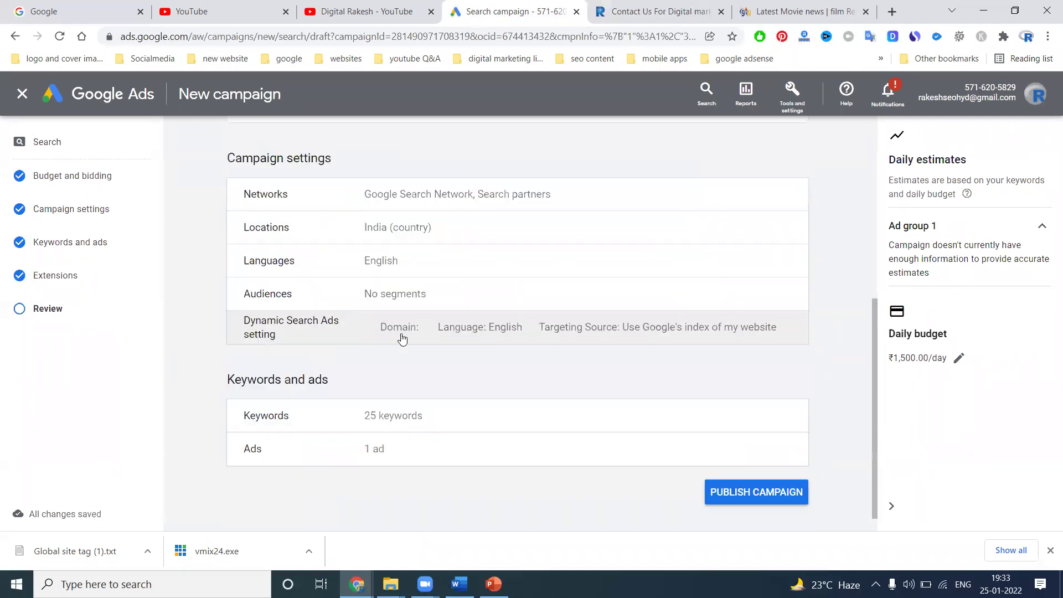
scroll(404, 342, down, 1)
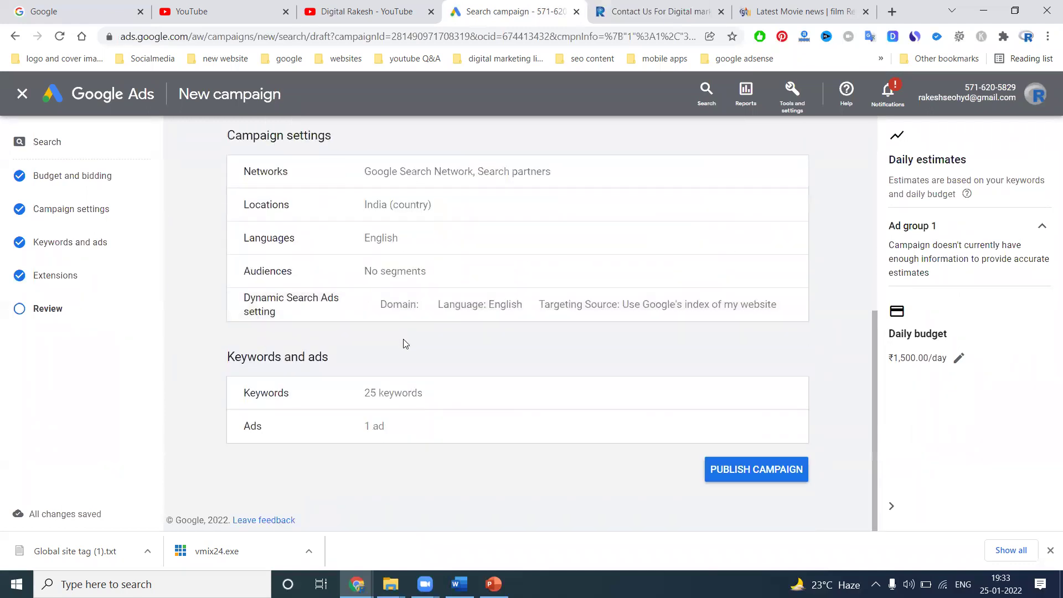
click(782, 473)
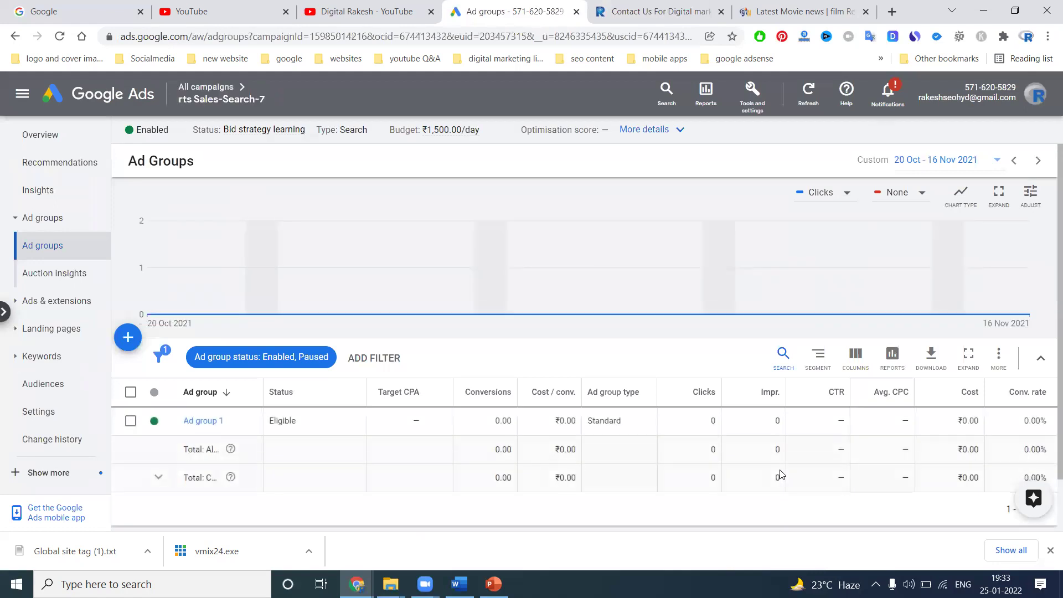
- Check the bid strategy status of rts Sales-Search-7 in the list of all campaigns and open that campaign's ad groups
click(232, 87)
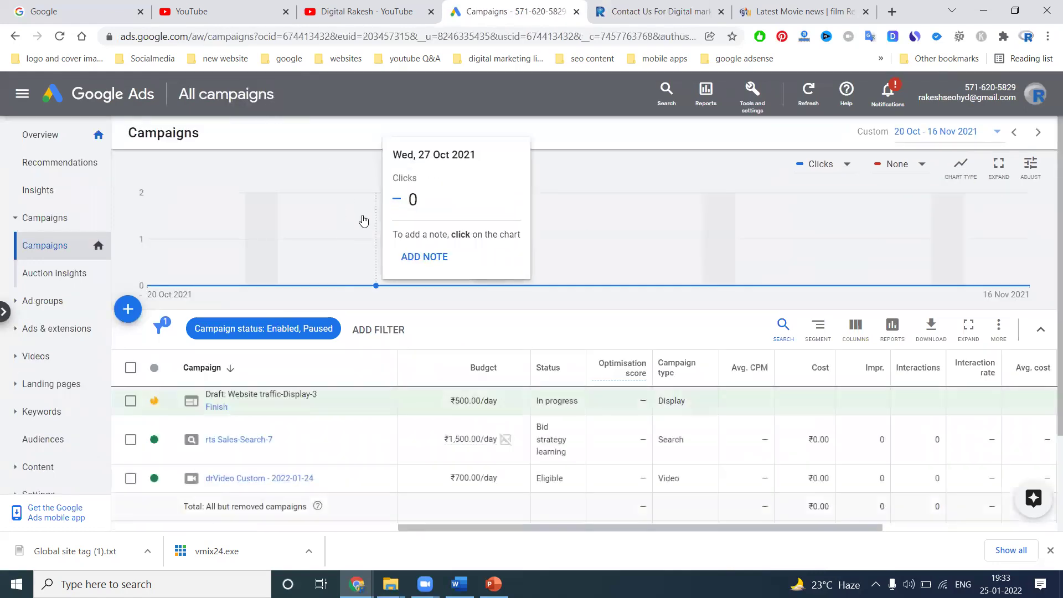
scroll(363, 221, down, 2)
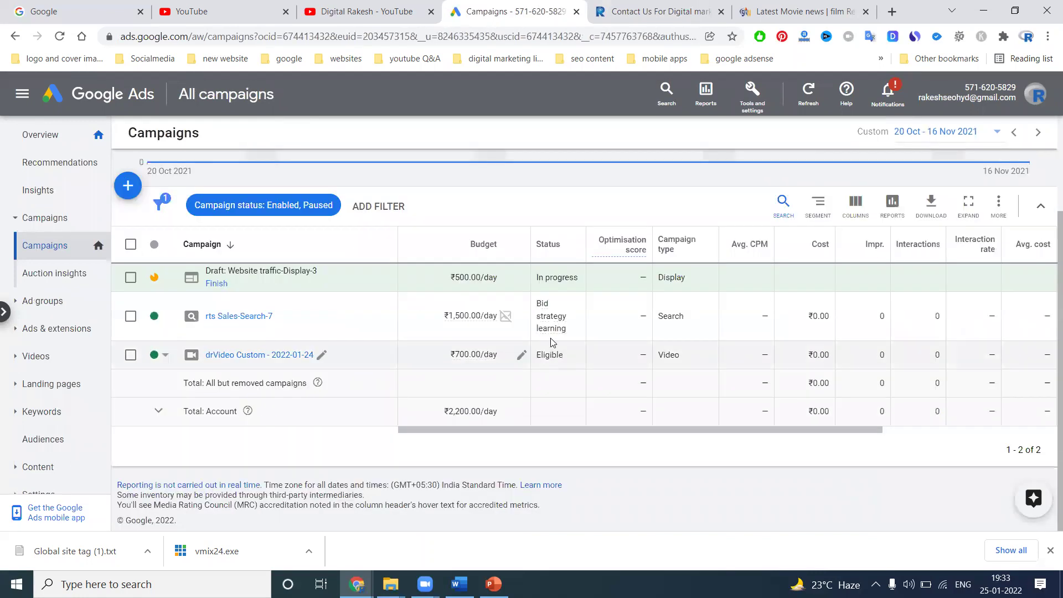
mouse_move(547, 317)
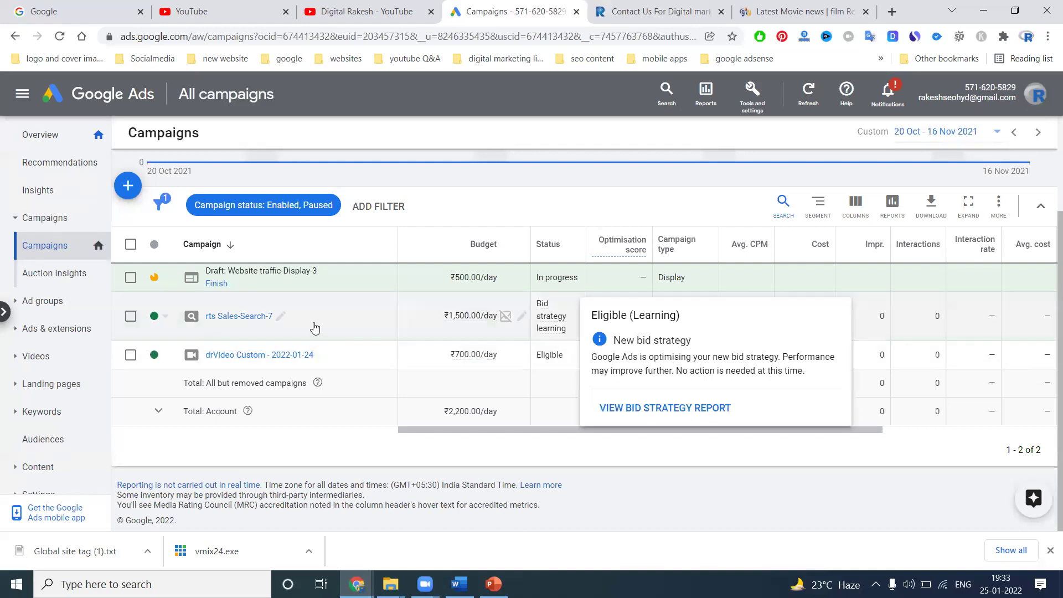
click(238, 320)
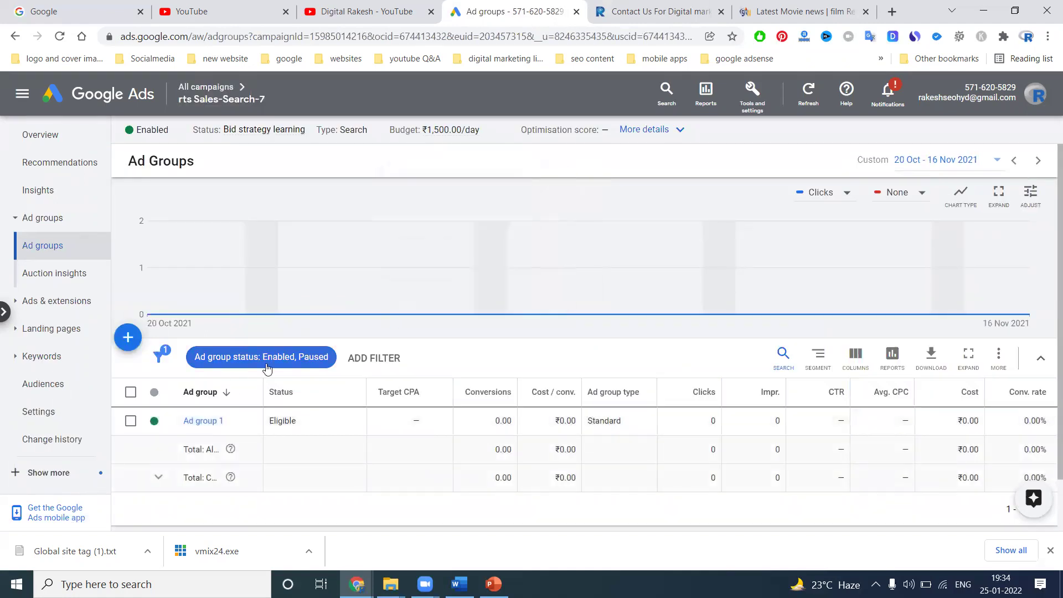
- Open Ad group 1 and review the match type and status of its search keywords
click(202, 423)
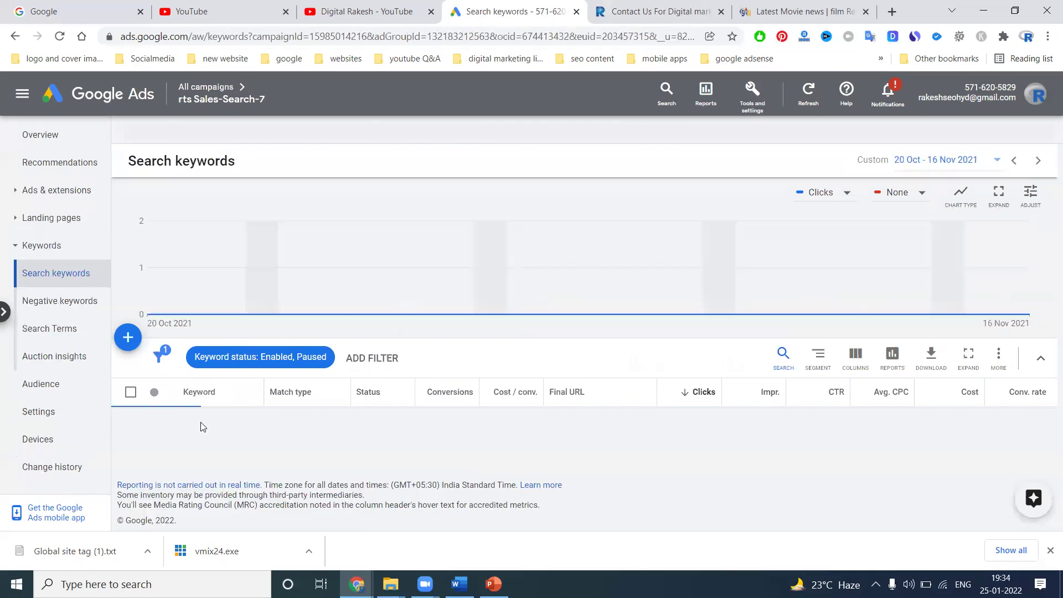
scroll(623, 216, down, 3)
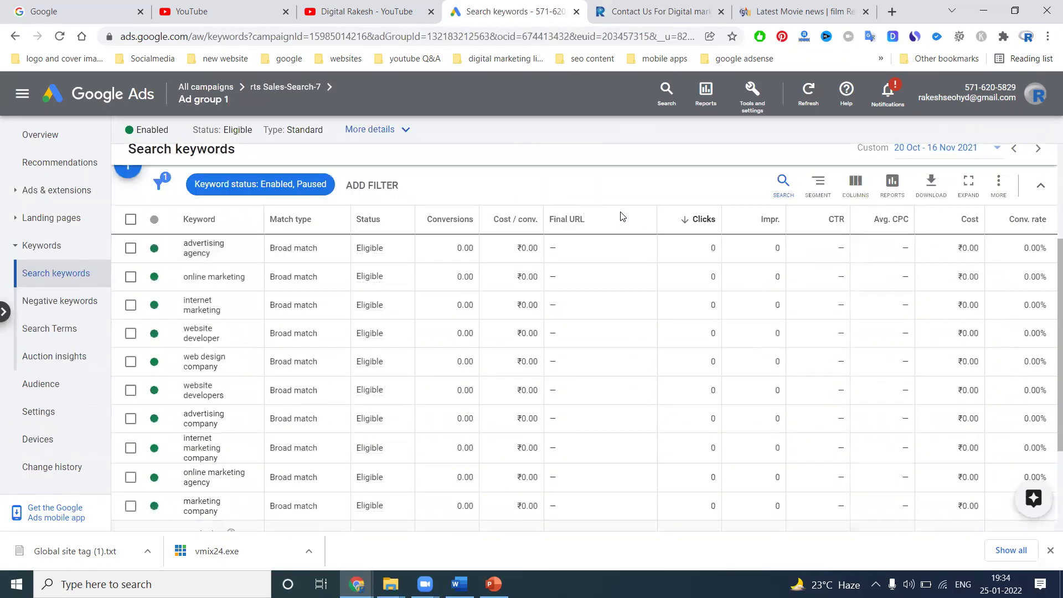
scroll(623, 216, down, 3)
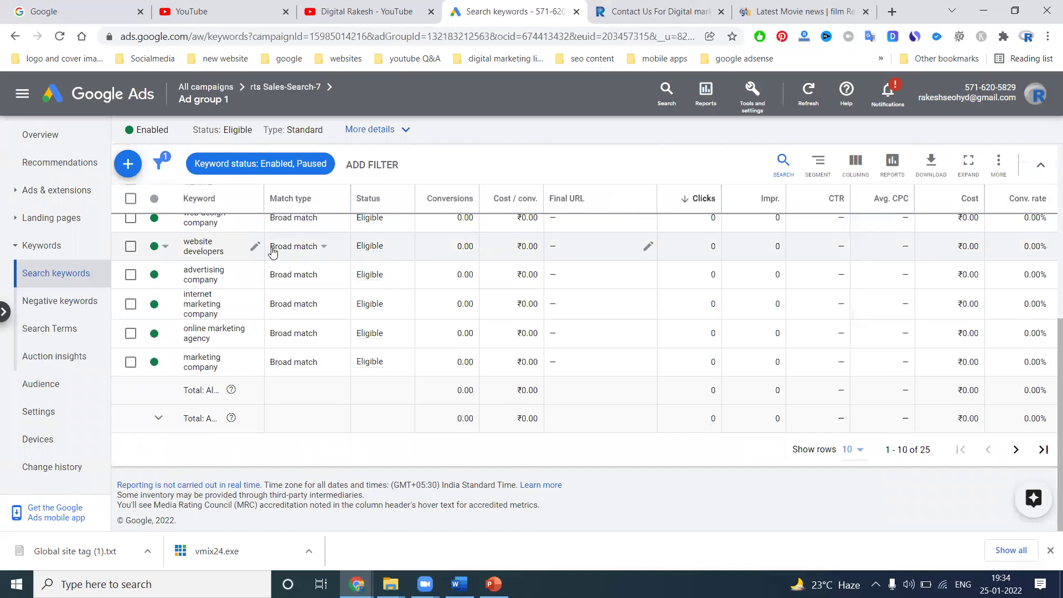
scroll(273, 247, up, 3)
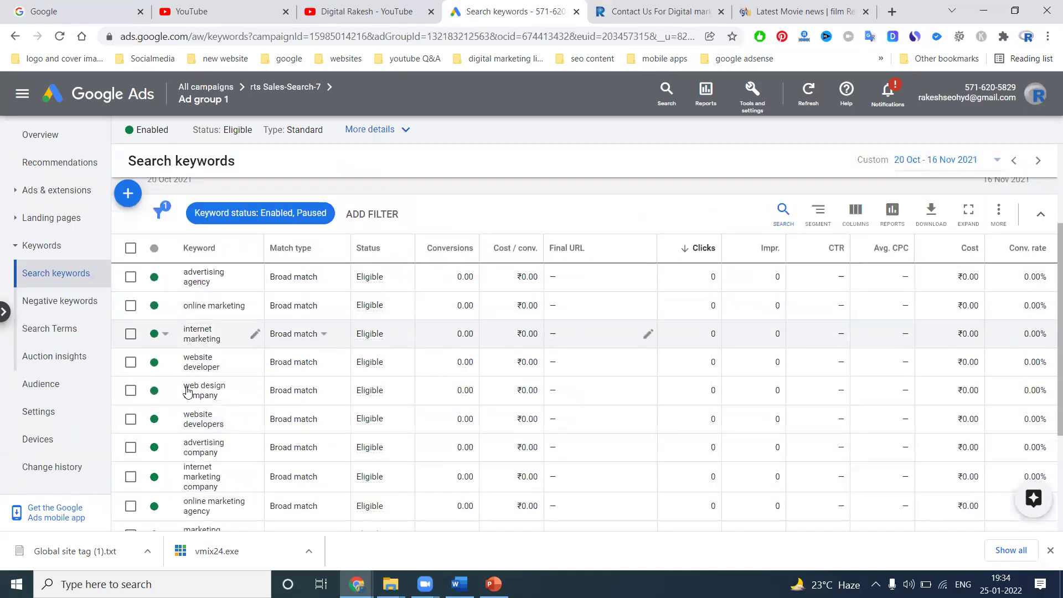
- Look over the match types offered for the advertising agency keyword, and set the online marketing keyword to Phrase match
click(309, 282)
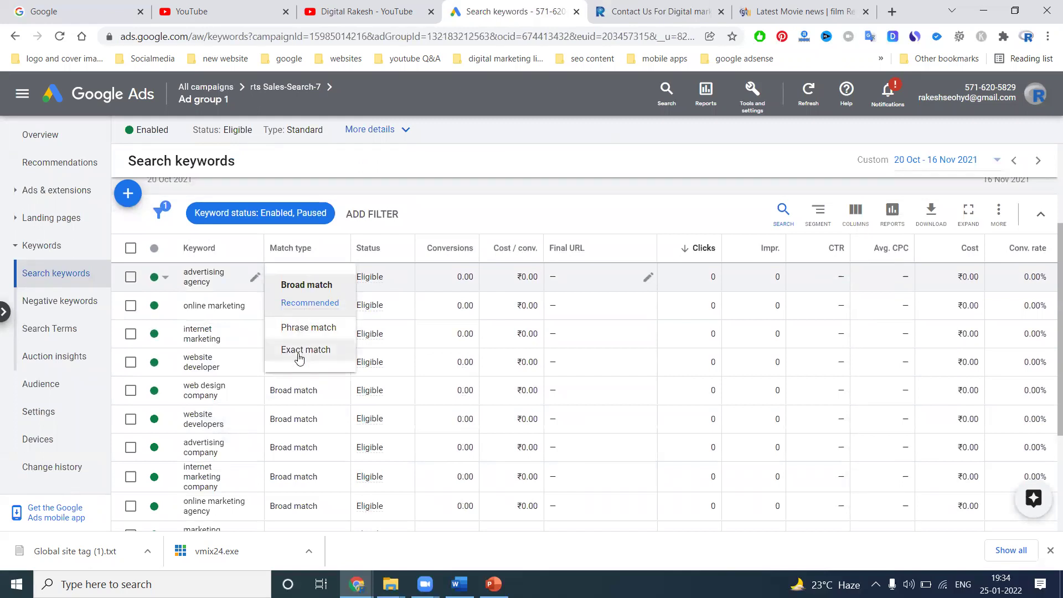
click(222, 313)
click(308, 306)
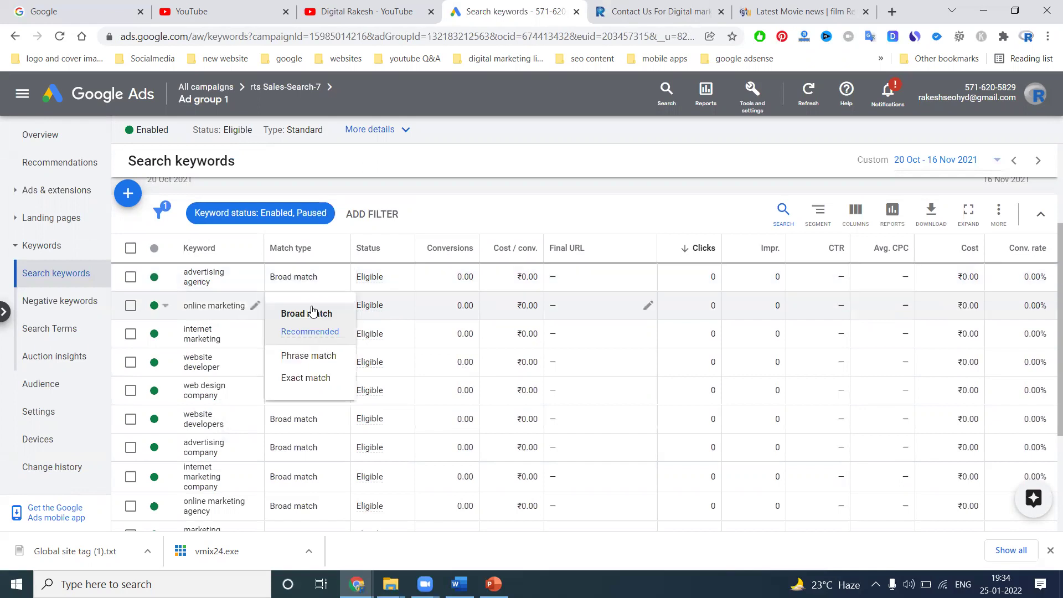
click(307, 354)
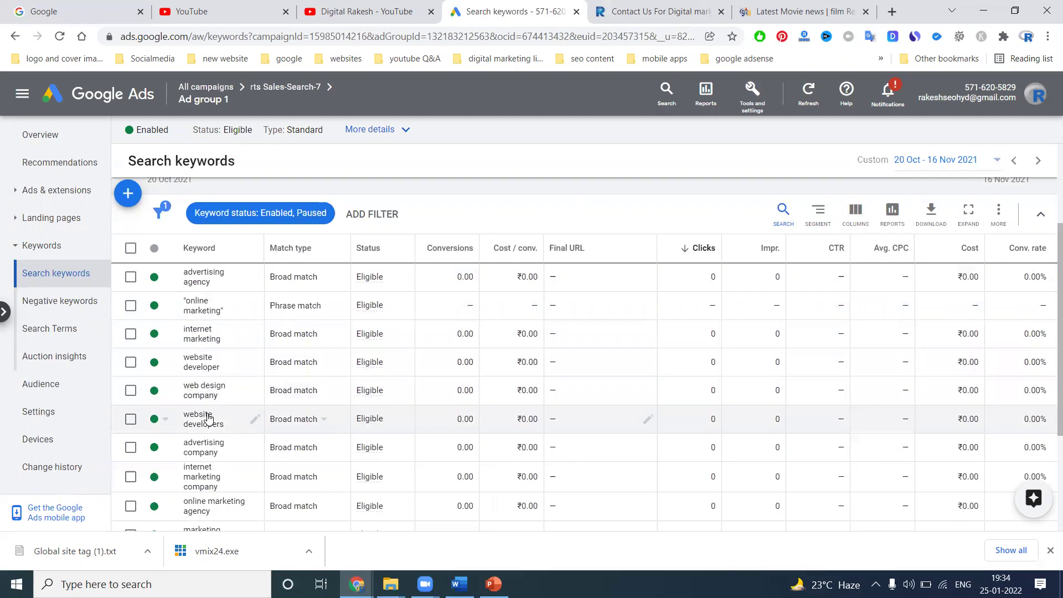
- Set the match type of the internet marketing company keyword to Exact match
scroll(212, 439, down, 2)
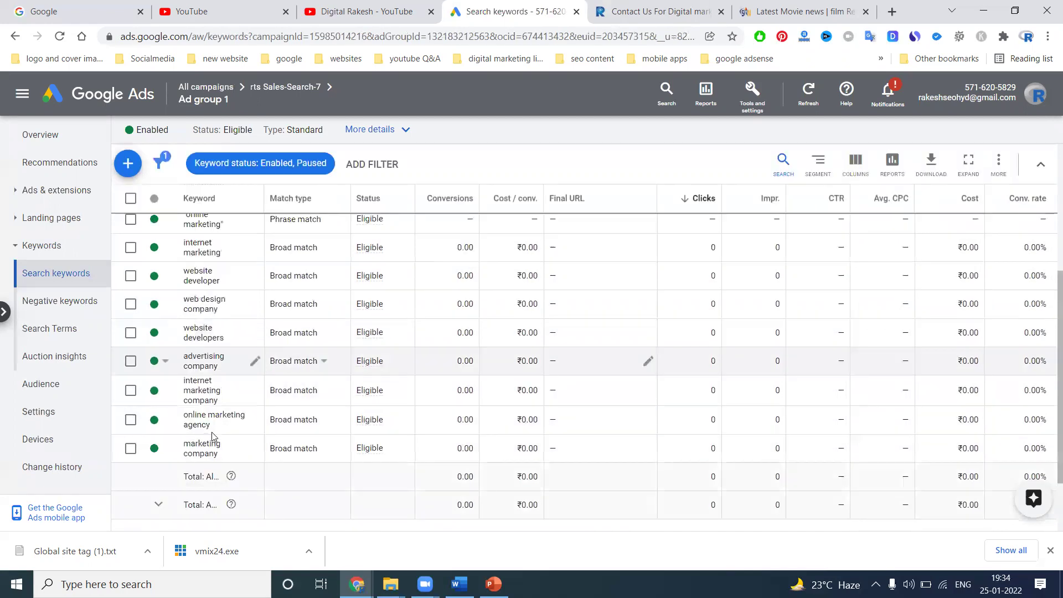
click(282, 390)
click(293, 462)
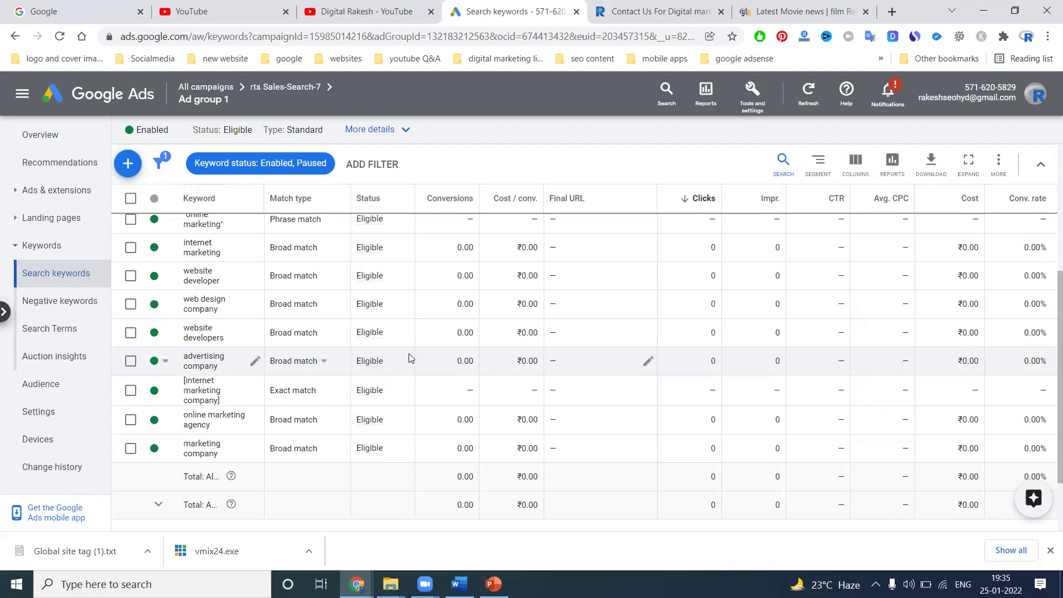
- Open the account's conversion actions, examine their tracking status, repeat rate and conversion value columns, and select the phone call lead action
click(206, 90)
click(757, 104)
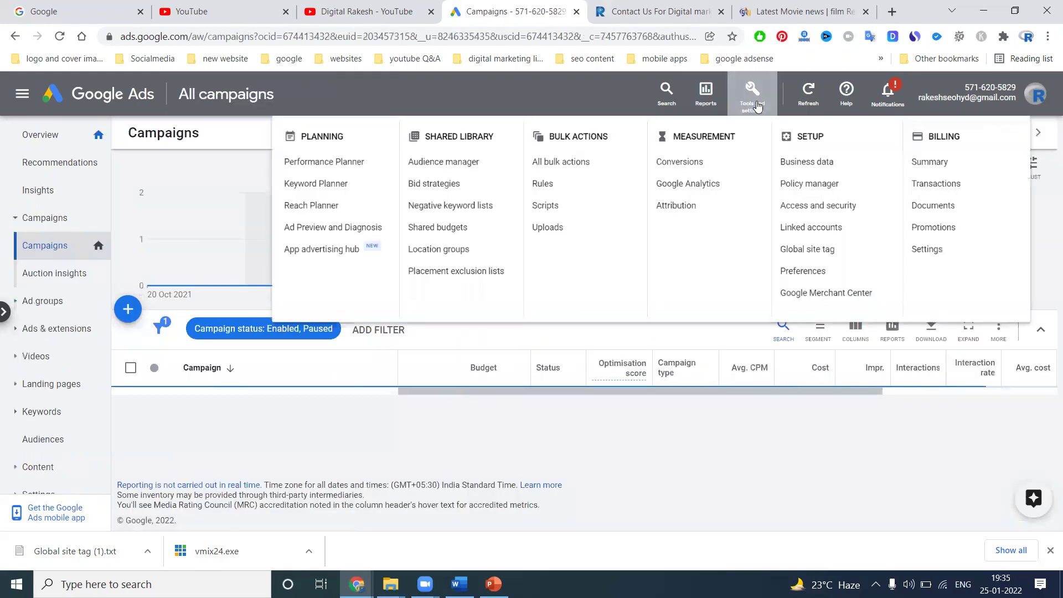
click(661, 161)
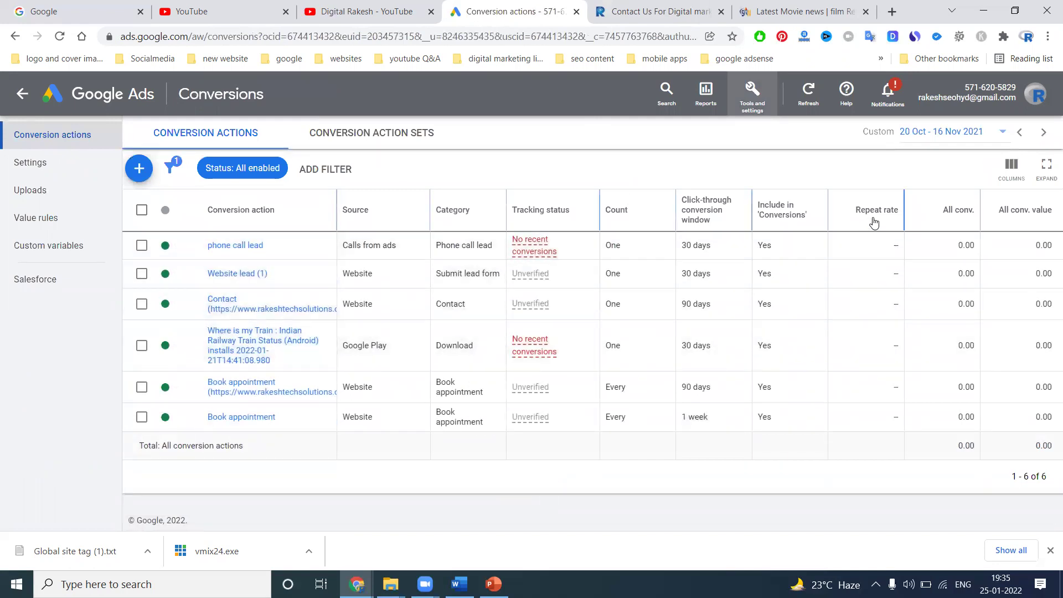
mouse_move(1043, 216)
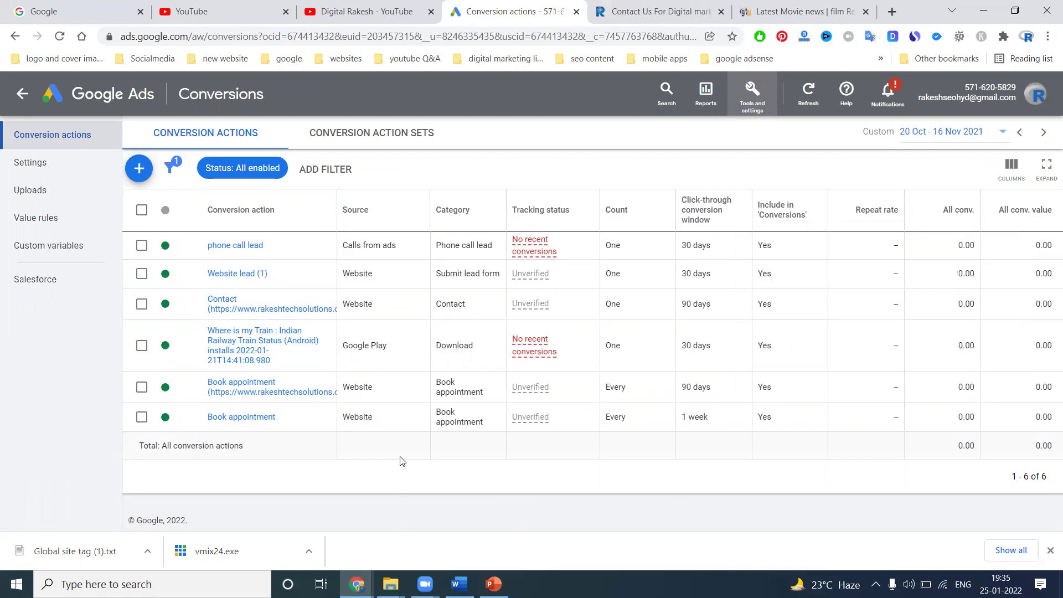
click(143, 247)
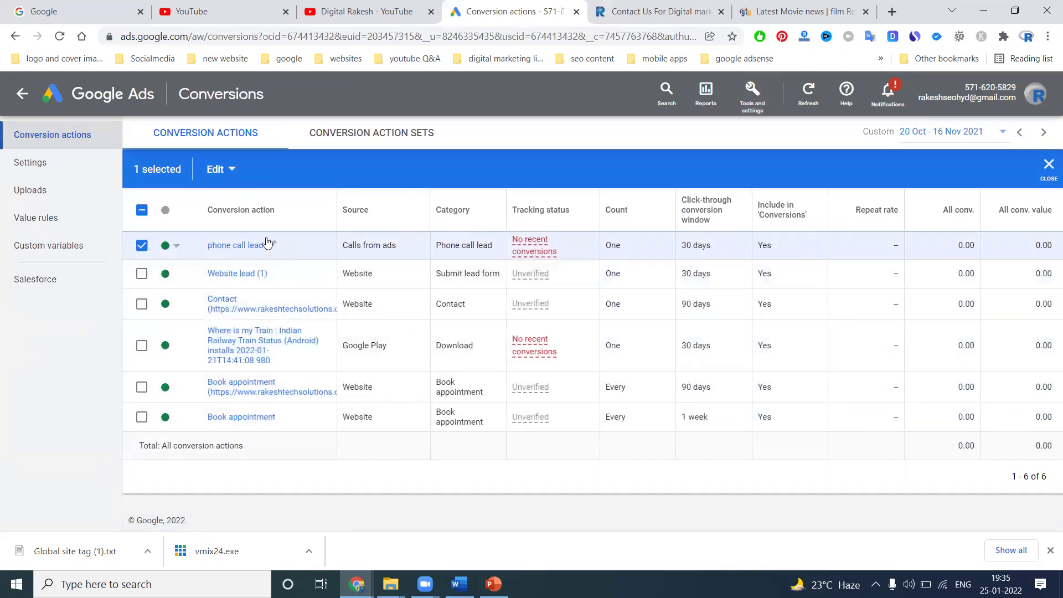
- Look through the predefined report categories, view the Starter Dashboard with its Custom Scorecard, and return to the list of all campaigns
click(718, 105)
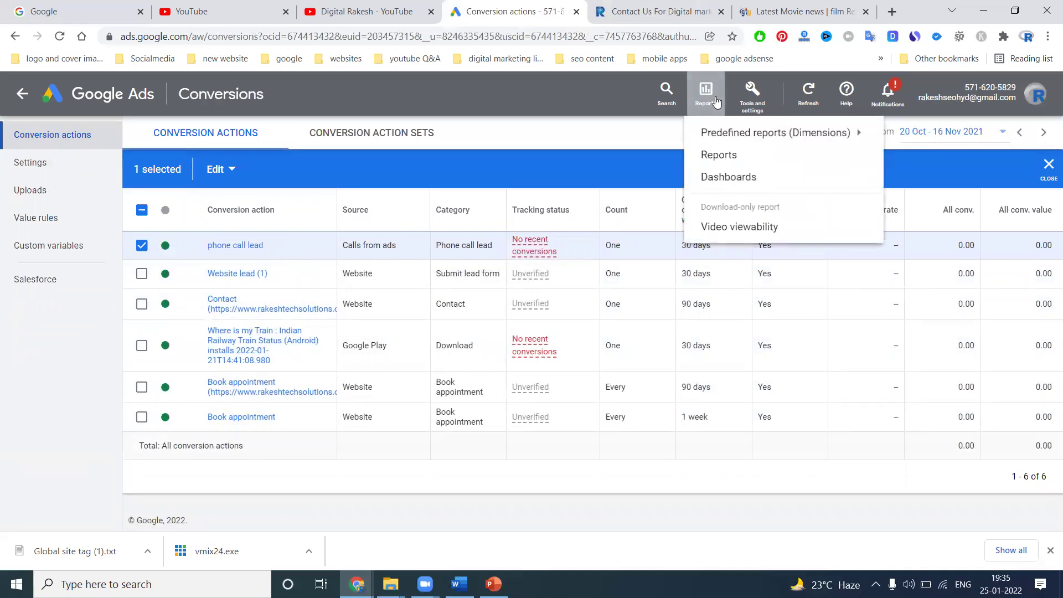
mouse_move(723, 134)
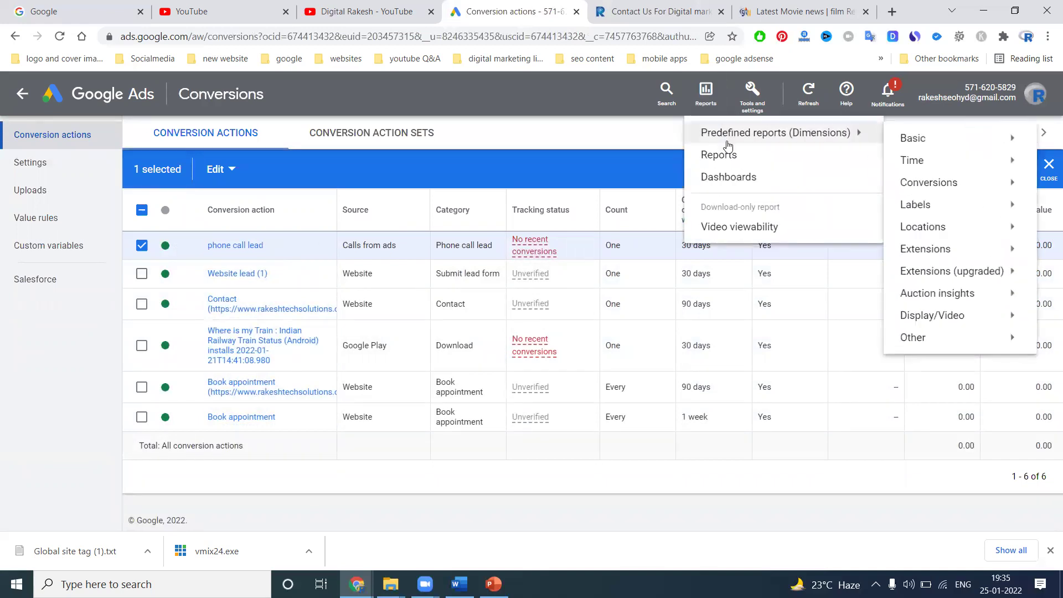
click(742, 182)
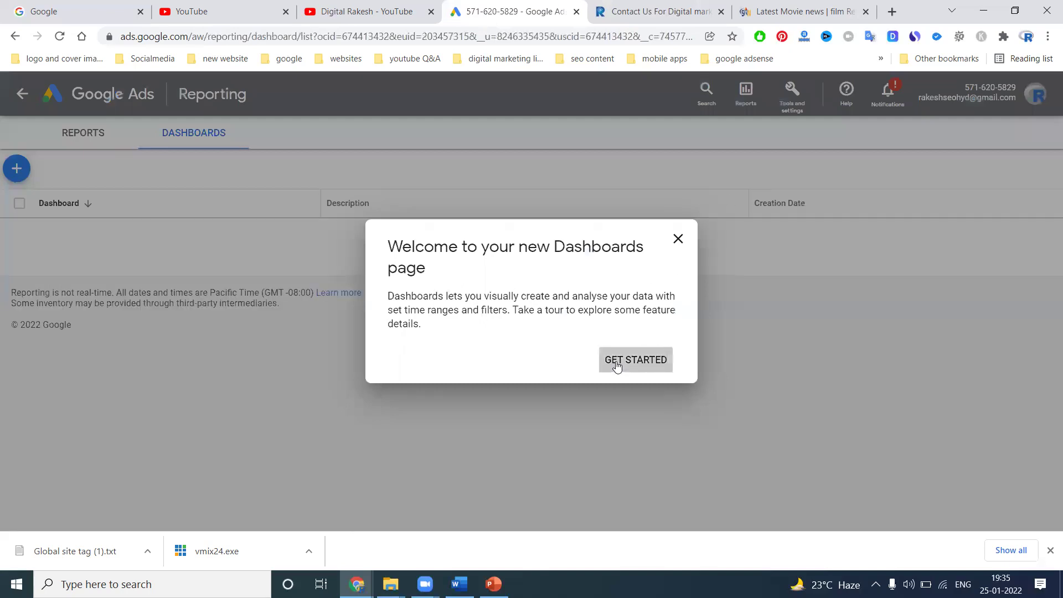
click(617, 365)
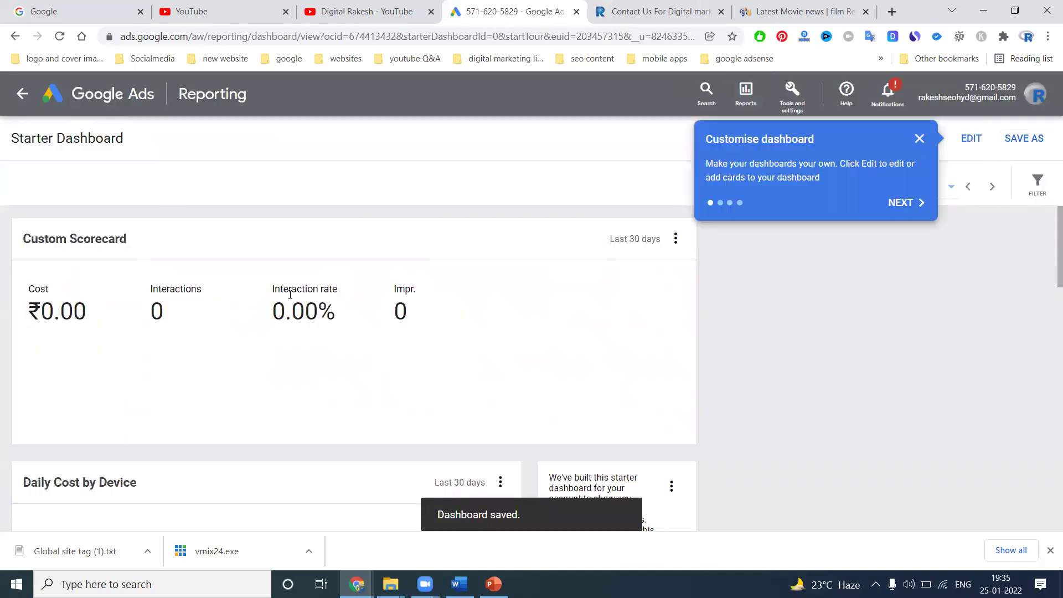
click(22, 95)
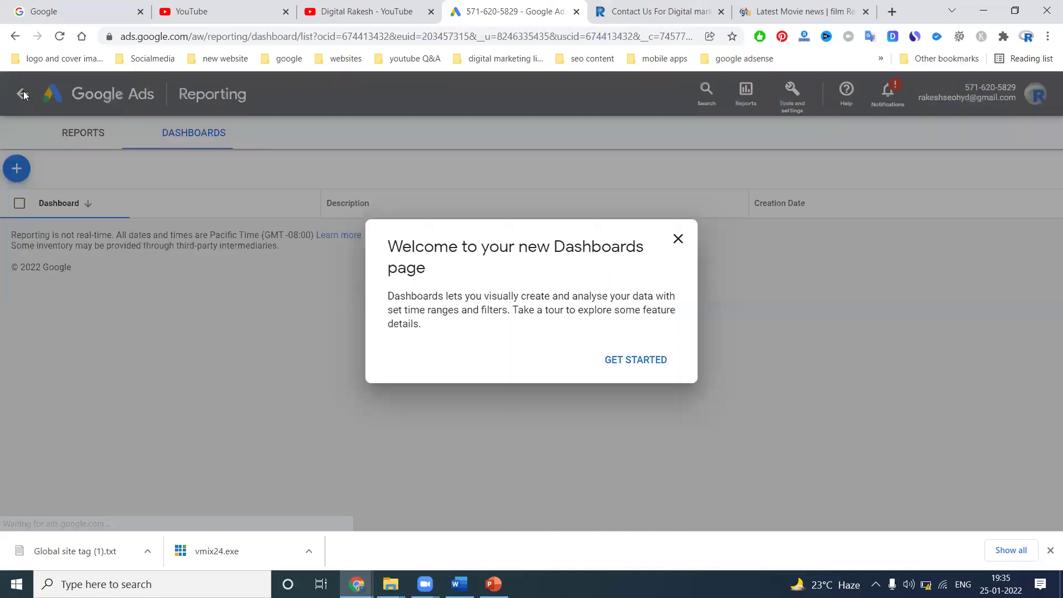
click(641, 360)
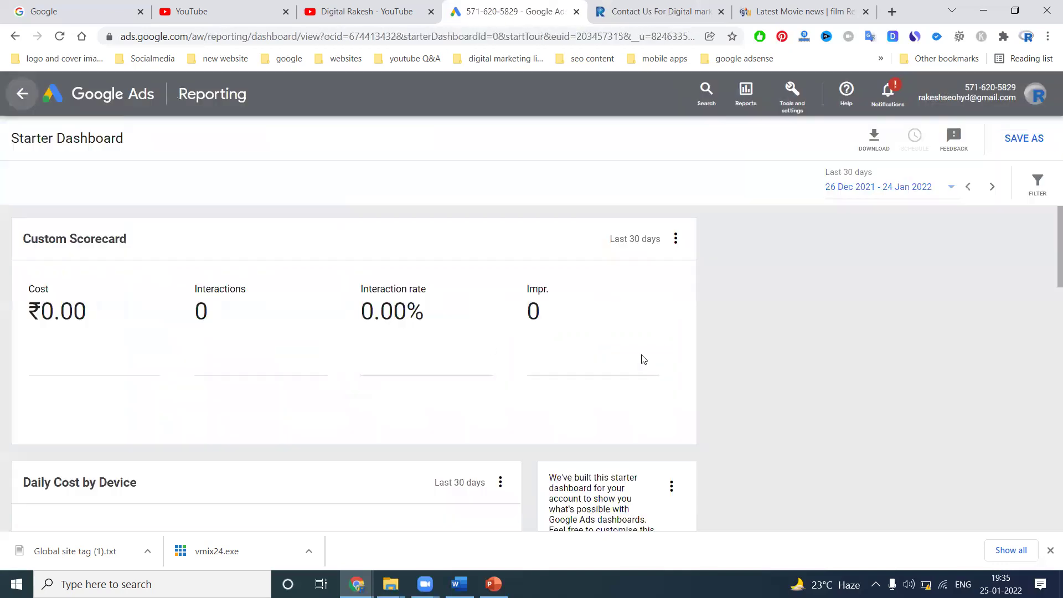
click(23, 94)
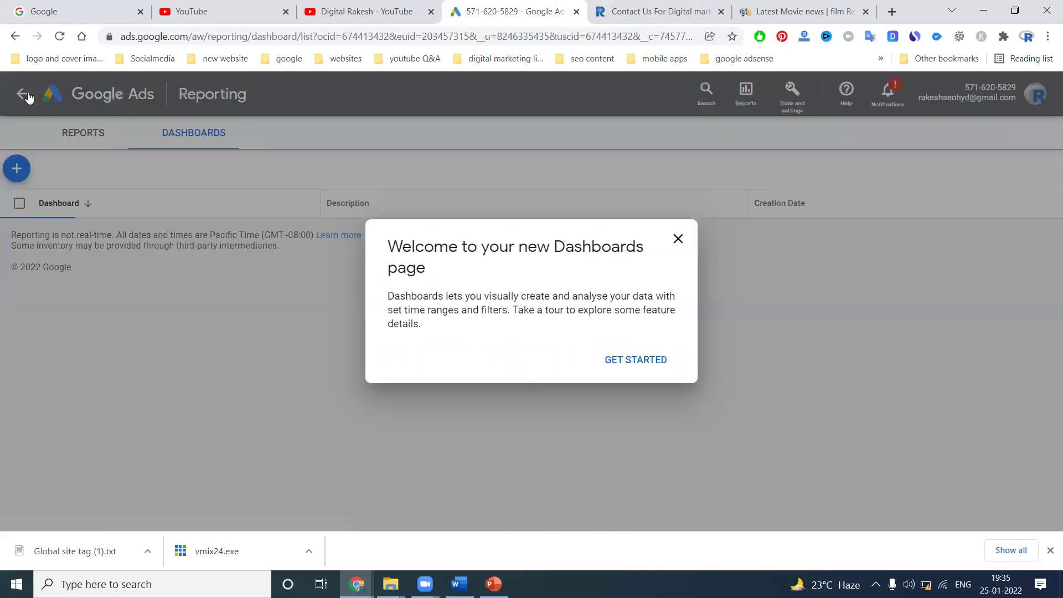
click(23, 95)
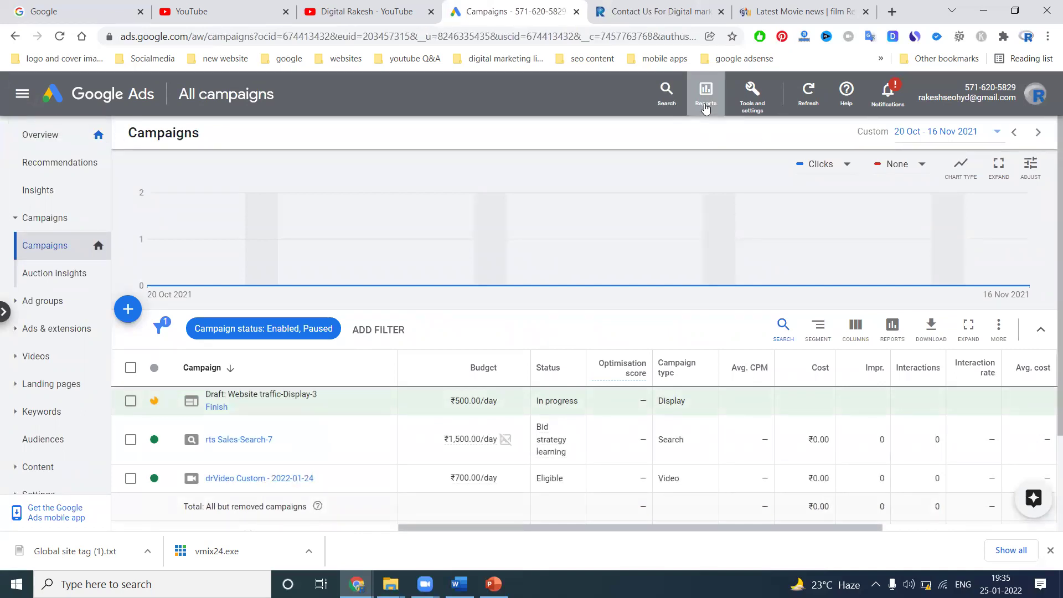
- Switch to the Digital Rakesh channel on YouTube and show its uploaded videos
click(366, 6)
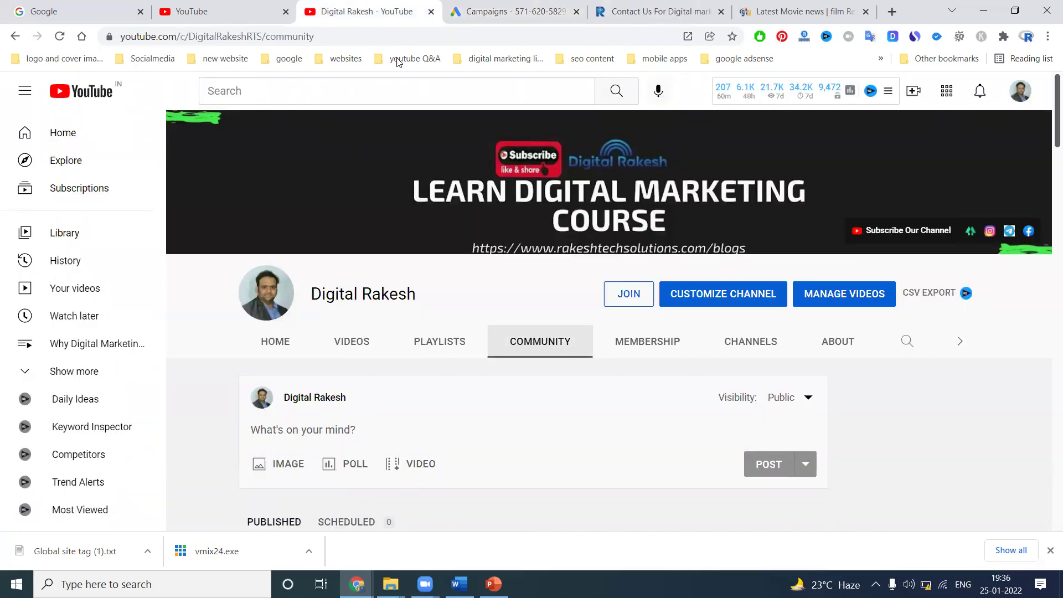
click(352, 342)
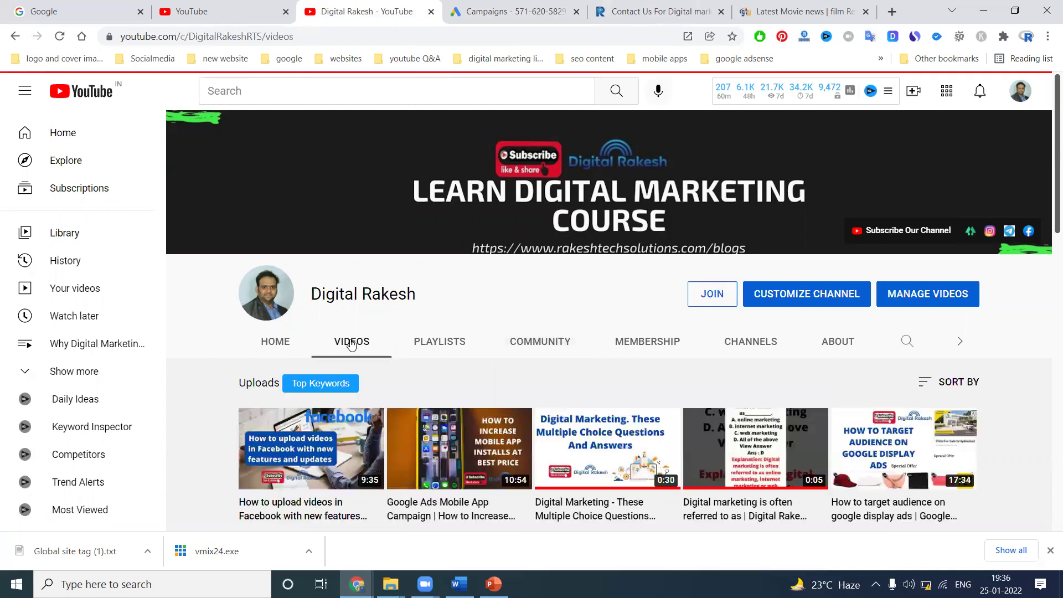